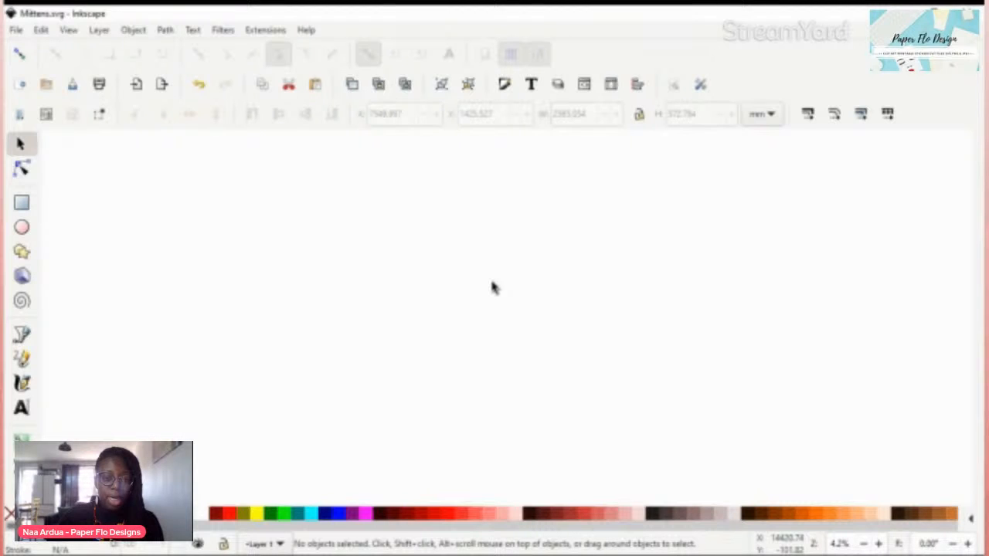
# - Draw an upright ellipse about 1413 mm wide and 1591 mm high, and convert it to an editable path
pyautogui.press('e')
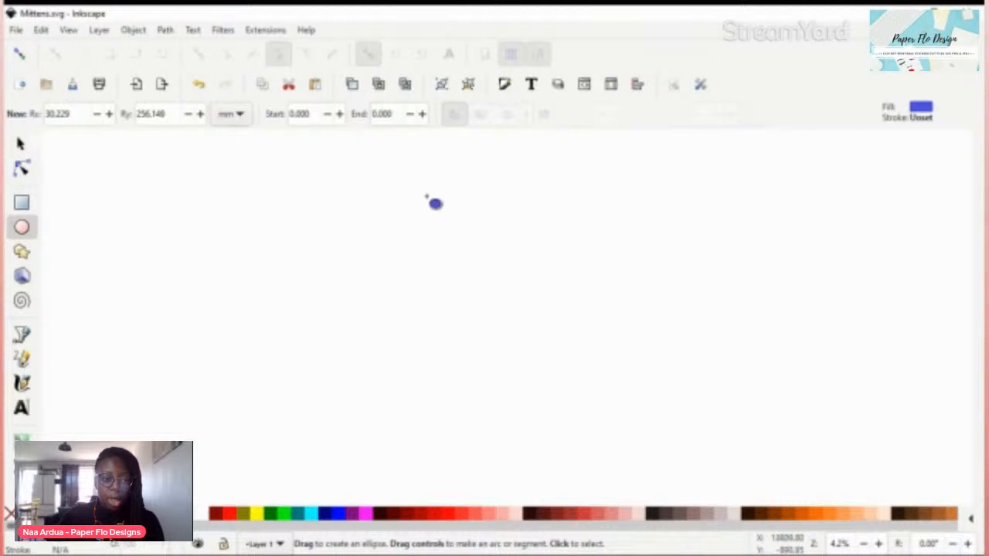
pyautogui.moveTo(409, 191); pyautogui.dragTo(546, 362)
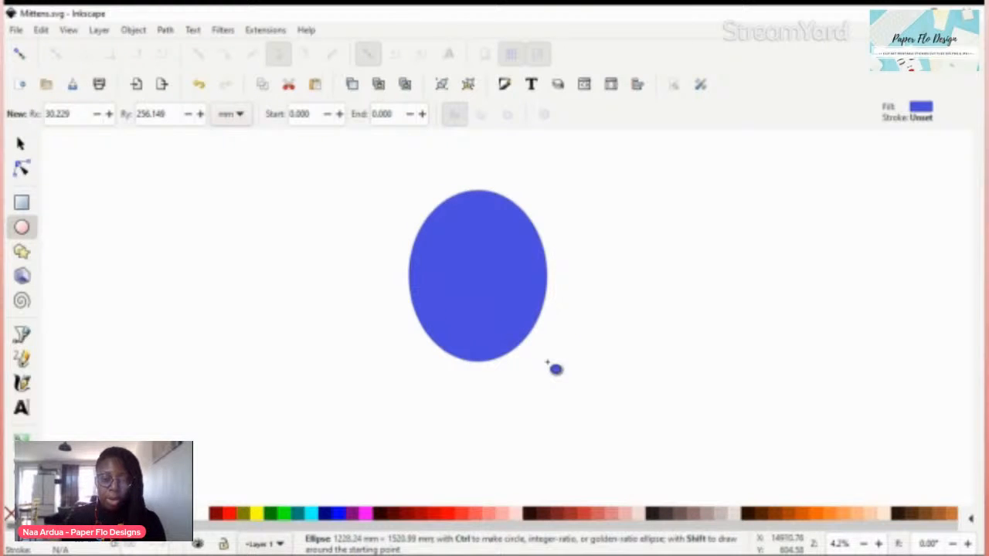
pyautogui.moveTo(546, 361); pyautogui.dragTo(568, 370)
pyautogui.hotkey('ctrl', 'shift')
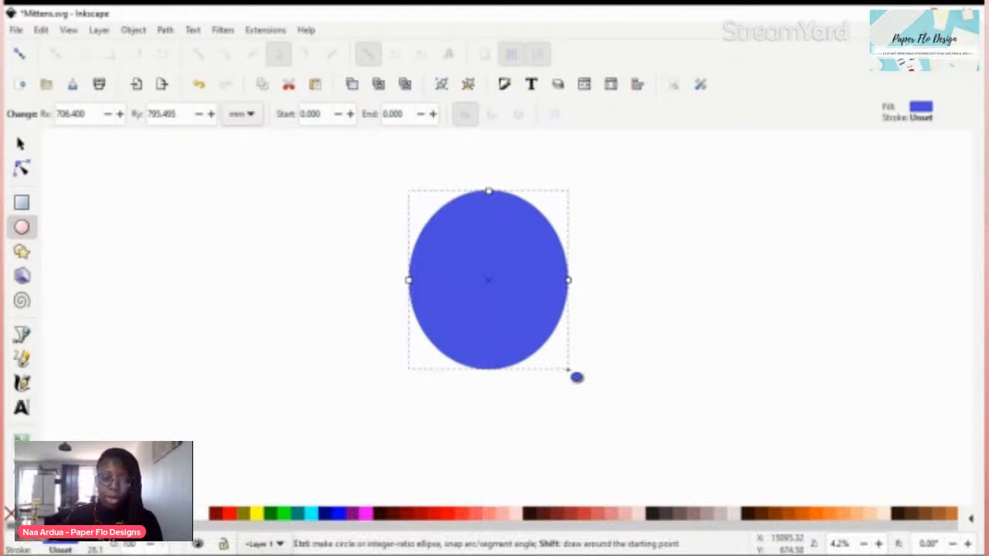
pyautogui.hotkey('ctrl', 'shift', 'c')
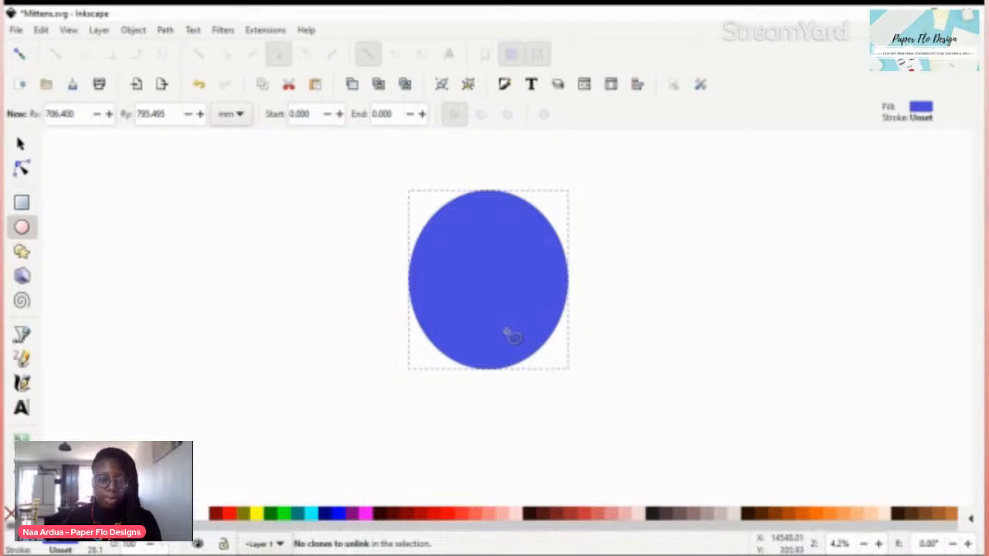
pyautogui.press('s')
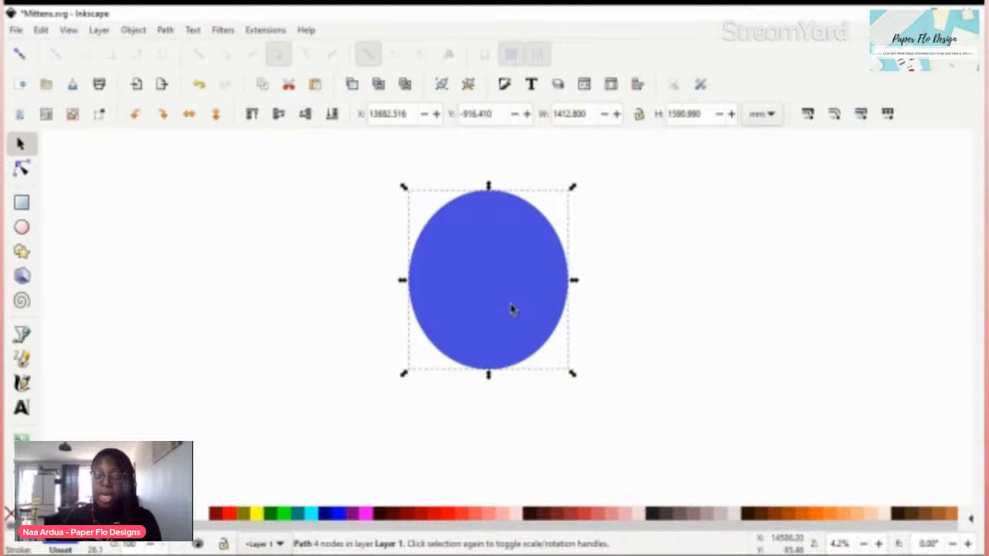
# - Move the ellipse path's lower-left and lower-right nodes outward to form a wide, flattened base
pyautogui.doubleClick(500, 326)
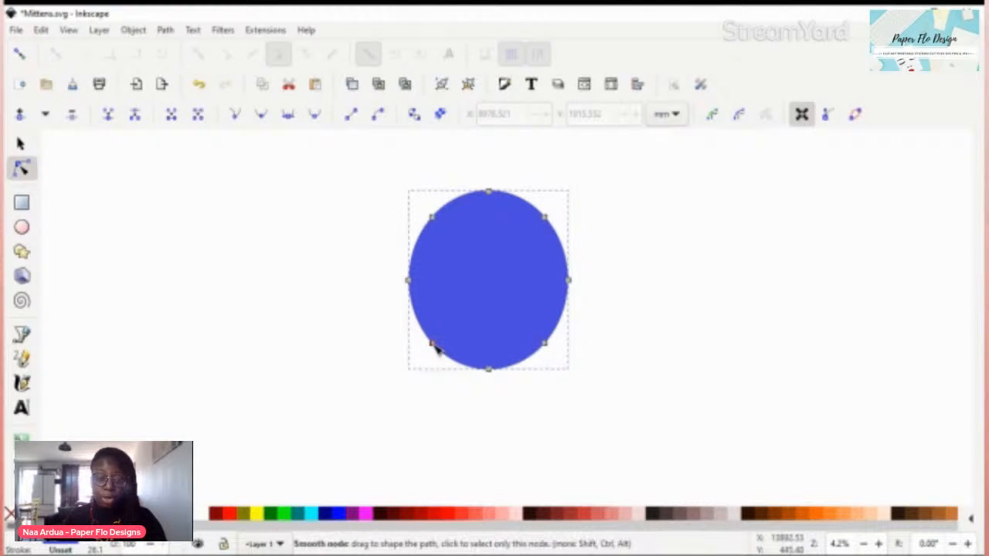
pyautogui.moveTo(432, 347); pyautogui.dragTo(420, 368)
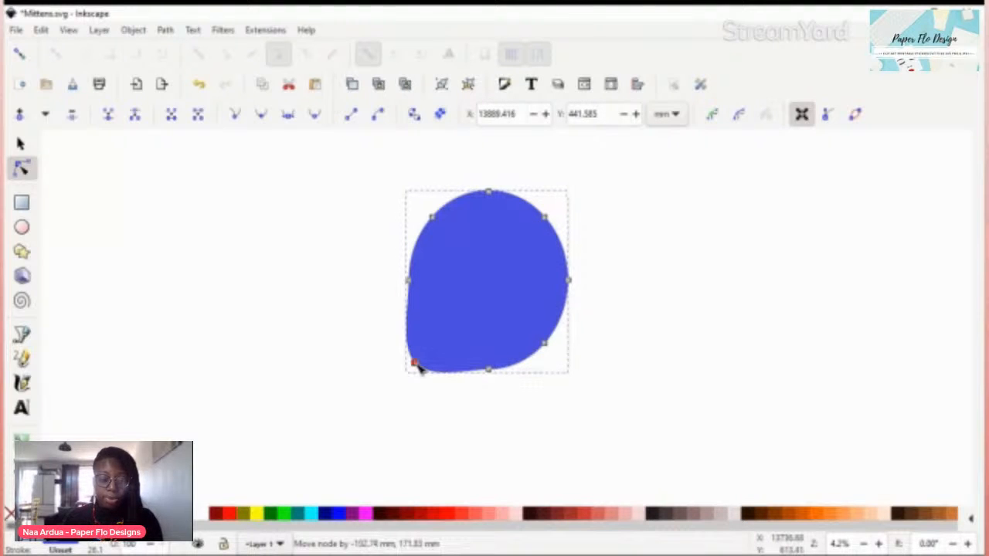
pyautogui.moveTo(545, 342); pyautogui.dragTo(576, 366)
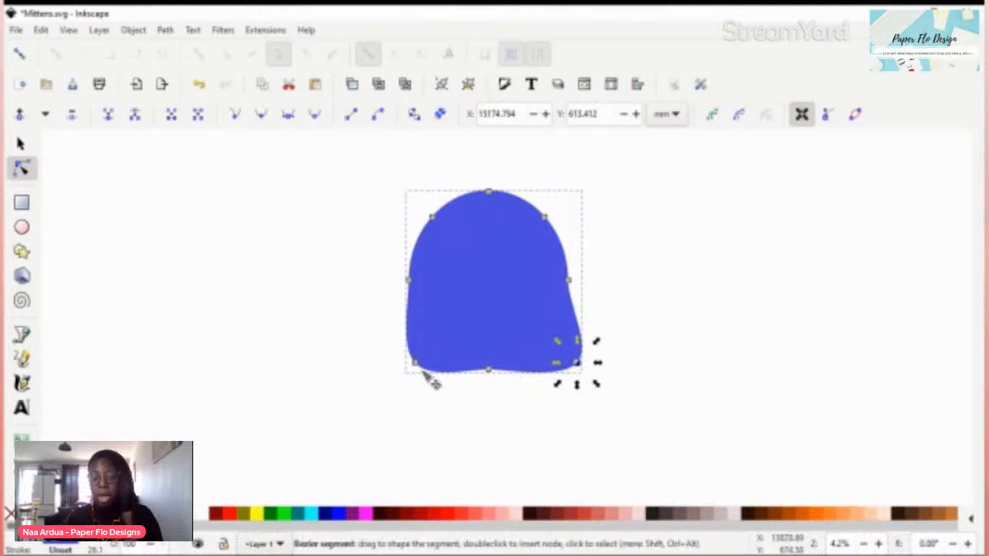
pyautogui.moveTo(415, 366)
pyautogui.mouseDown()
pyautogui.moveTo(391, 370)
pyautogui.moveTo(403, 361)
pyautogui.mouseUp()
# - Delete the mid-height nodes on the left and right sides of the dome shape to smooth its sides
pyautogui.click(409, 280)
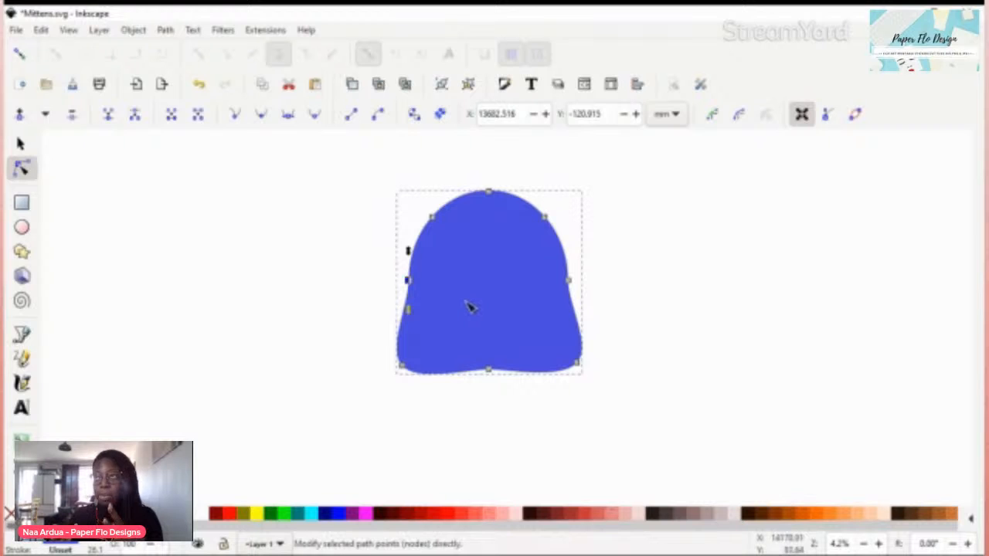
pyautogui.press('Delete')
pyautogui.click(569, 281)
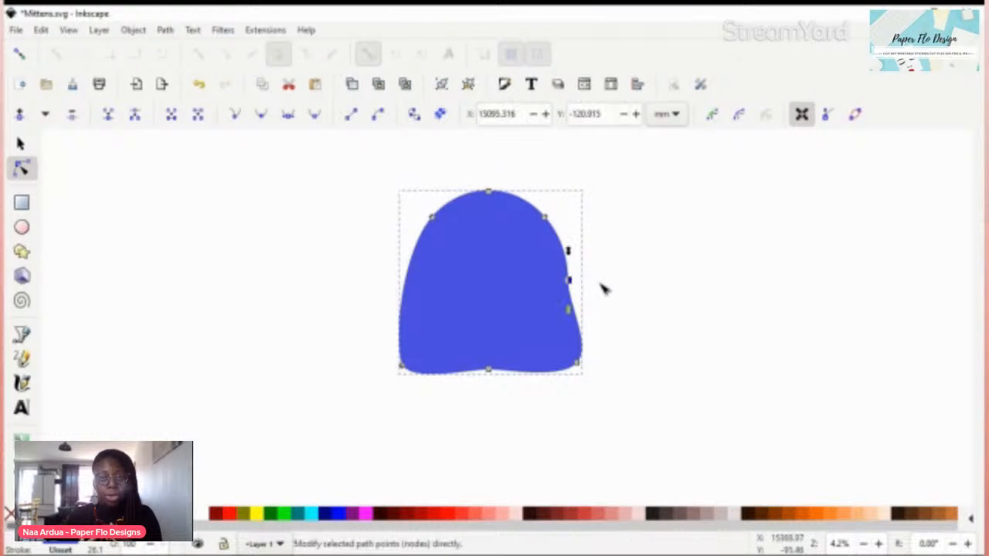
pyautogui.click(596, 294)
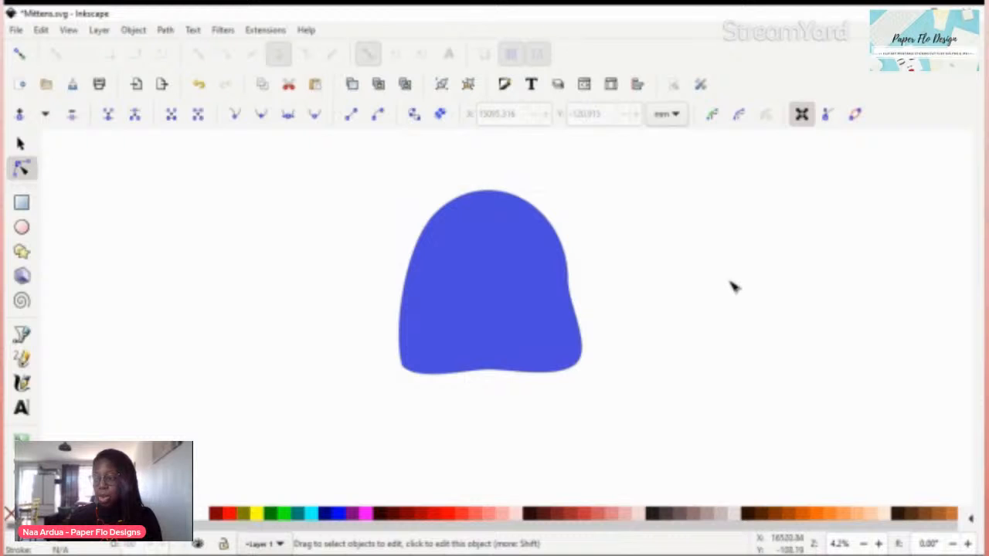
pyautogui.click(553, 323)
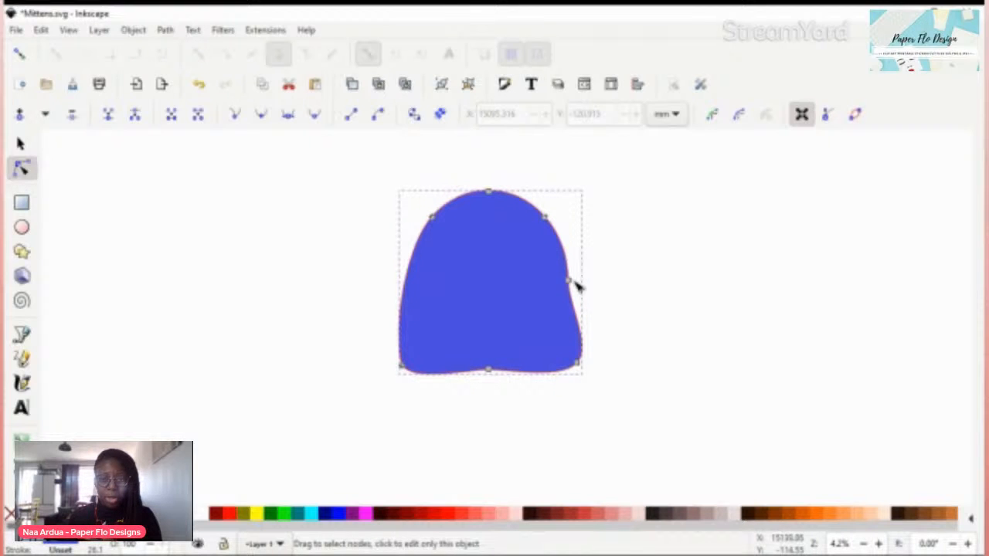
pyautogui.moveTo(570, 282); pyautogui.dragTo(575, 289)
pyautogui.press('Delete')
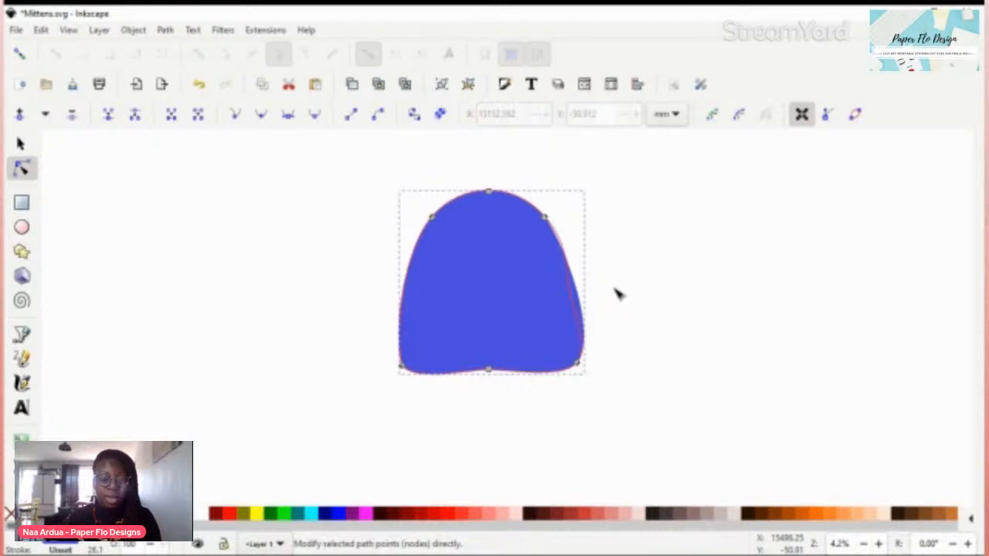
pyautogui.click(618, 294)
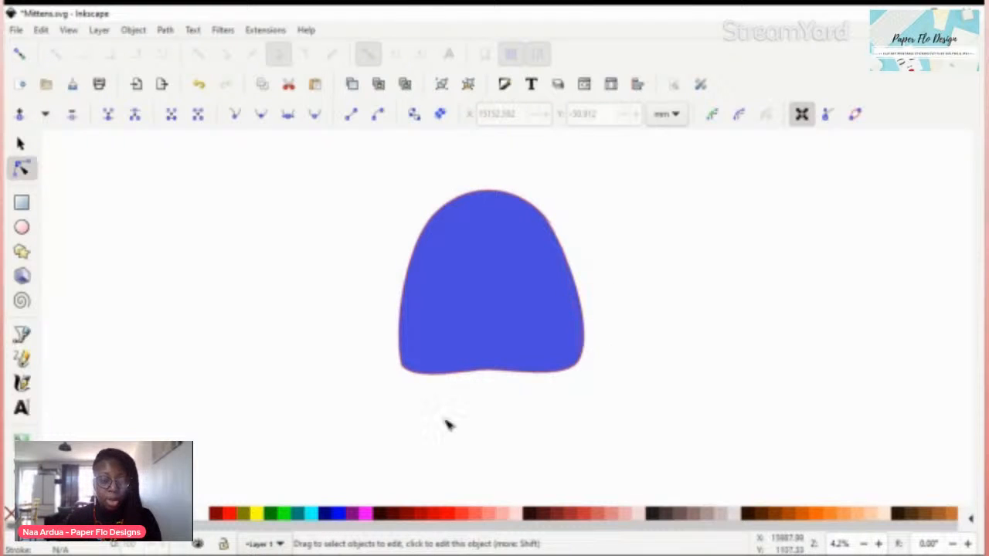
# - Make the upper-left and upper-right nodes of the dome auto-smooth, and deselect the shape
pyautogui.click(541, 306)
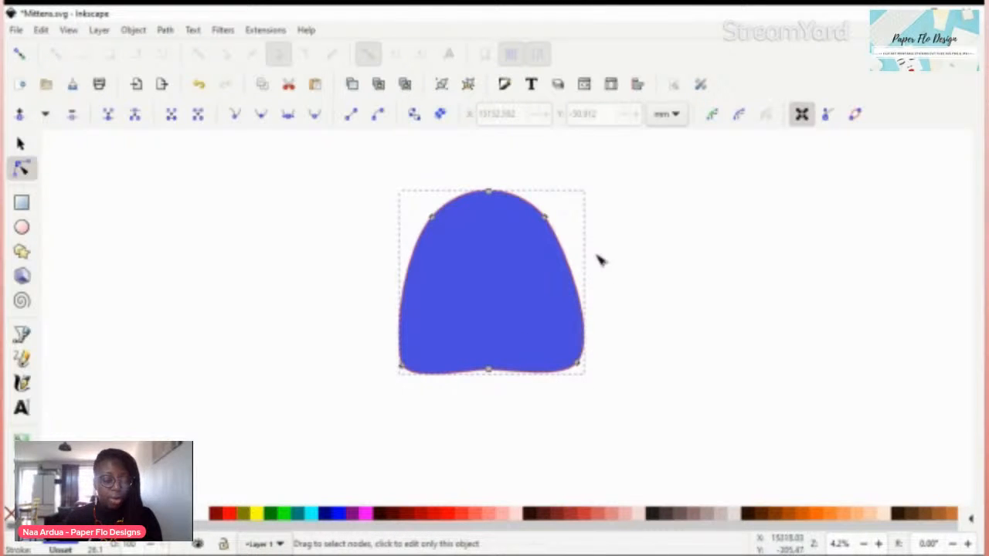
pyautogui.click(546, 218)
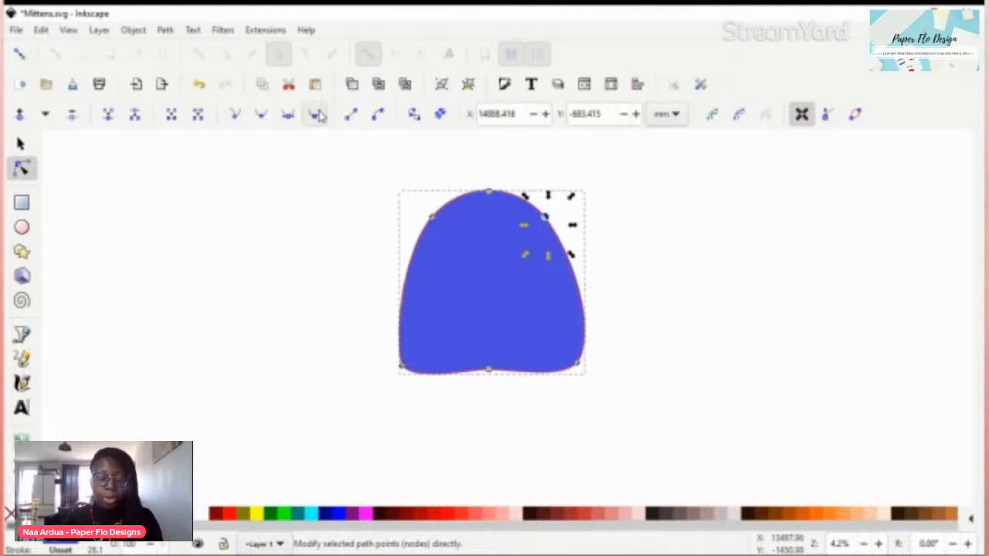
pyautogui.click(432, 218)
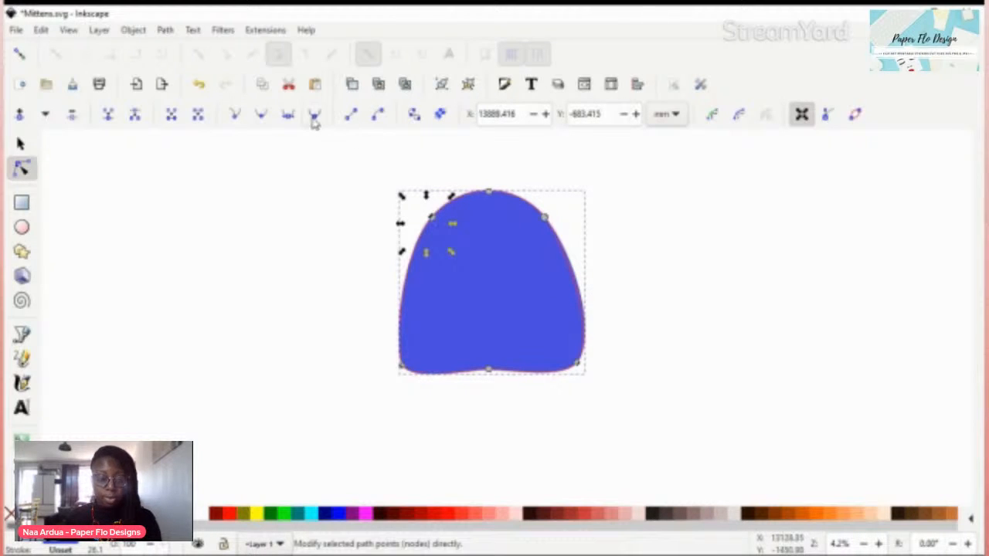
pyautogui.click(172, 270)
pyautogui.click(176, 270)
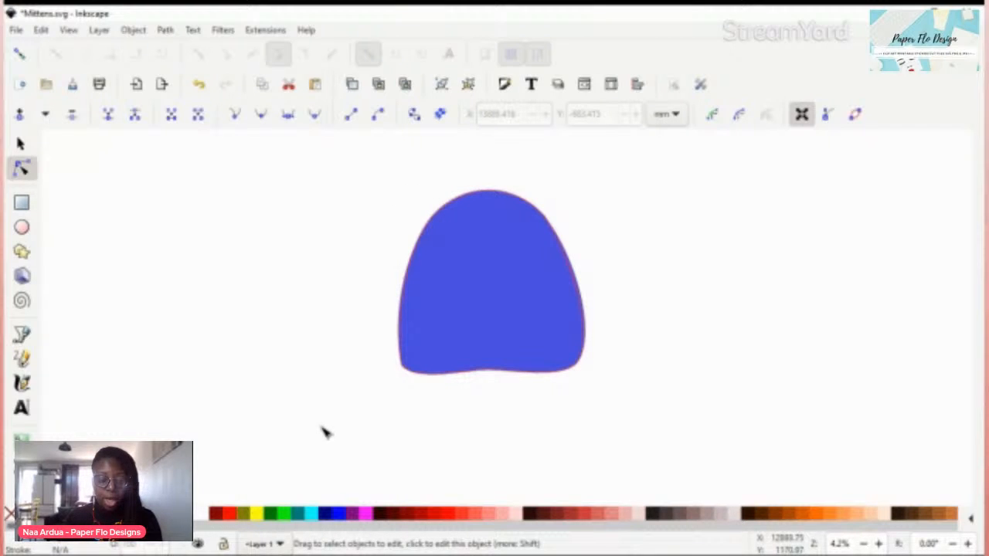
# - Draw a rectangle about 2367 by 484 mm across the dome's lower edge and convert it to a path
pyautogui.press('r')
pyautogui.moveTo(342, 346); pyautogui.dragTo(609, 399)
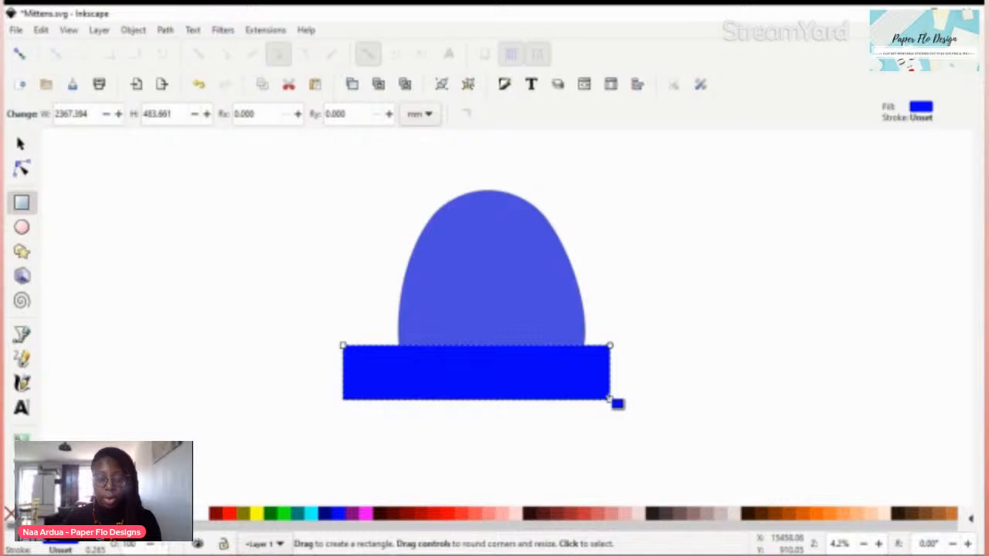
pyautogui.hotkey('shift', 'ctrl', 'c')
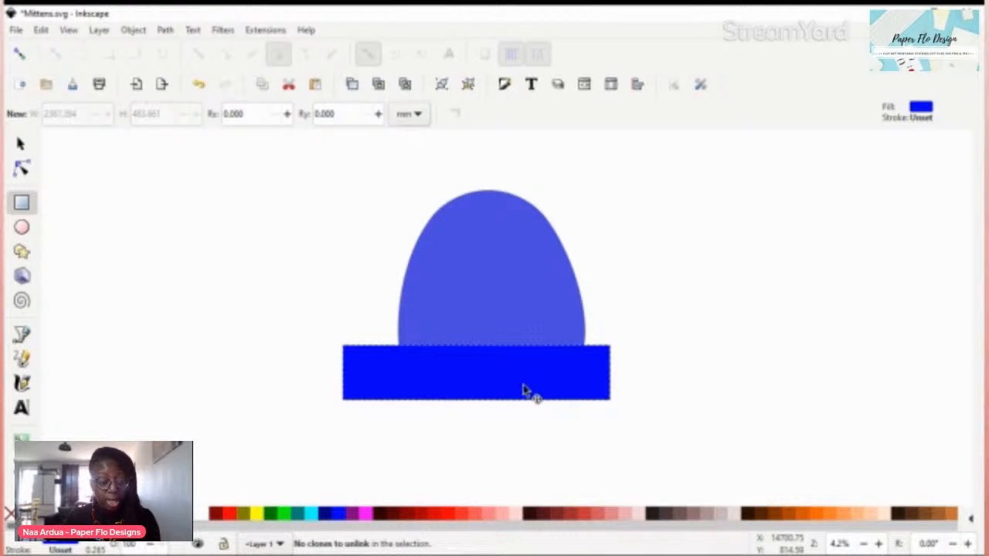
# - Bend all four edges of the rectangular band slightly outward so that it becomes a rounded hat brim
pyautogui.press('s')
pyautogui.press('n')
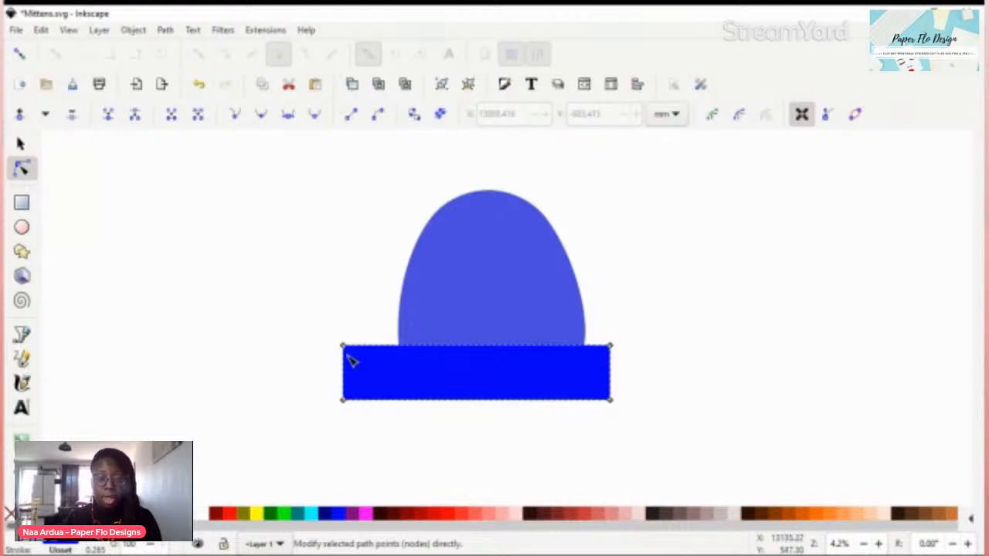
pyautogui.moveTo(340, 373); pyautogui.dragTo(339, 377)
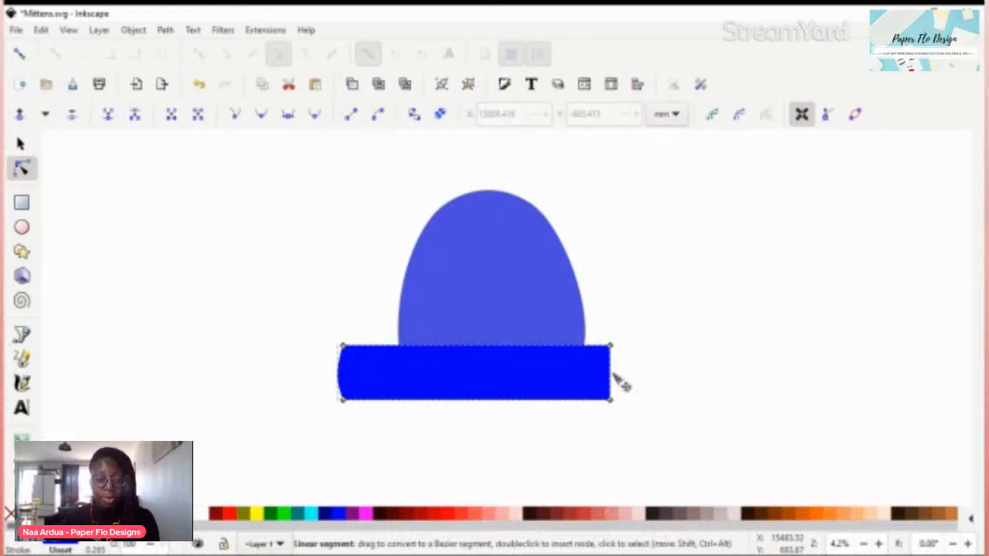
pyautogui.moveTo(615, 374); pyautogui.dragTo(618, 375)
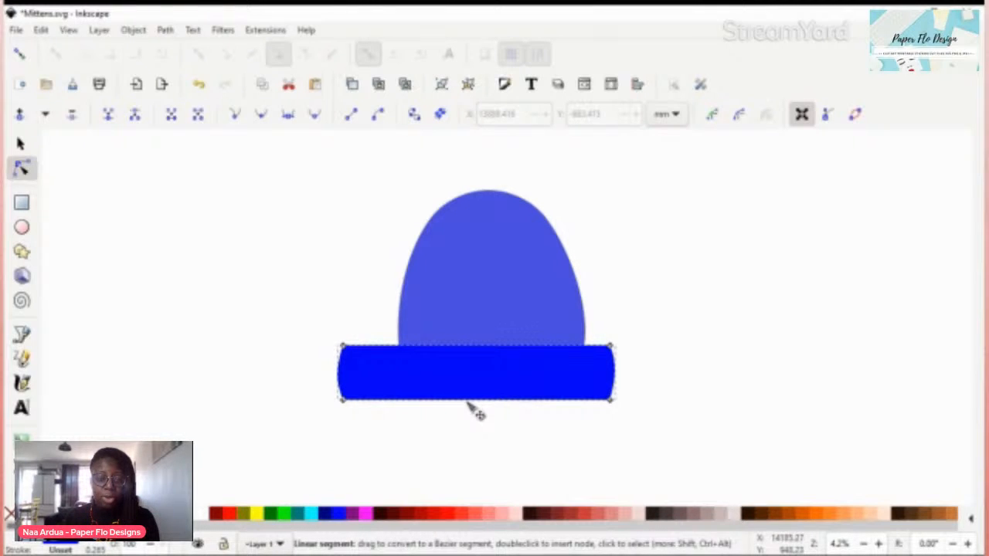
pyautogui.moveTo(468, 407); pyautogui.dragTo(472, 415)
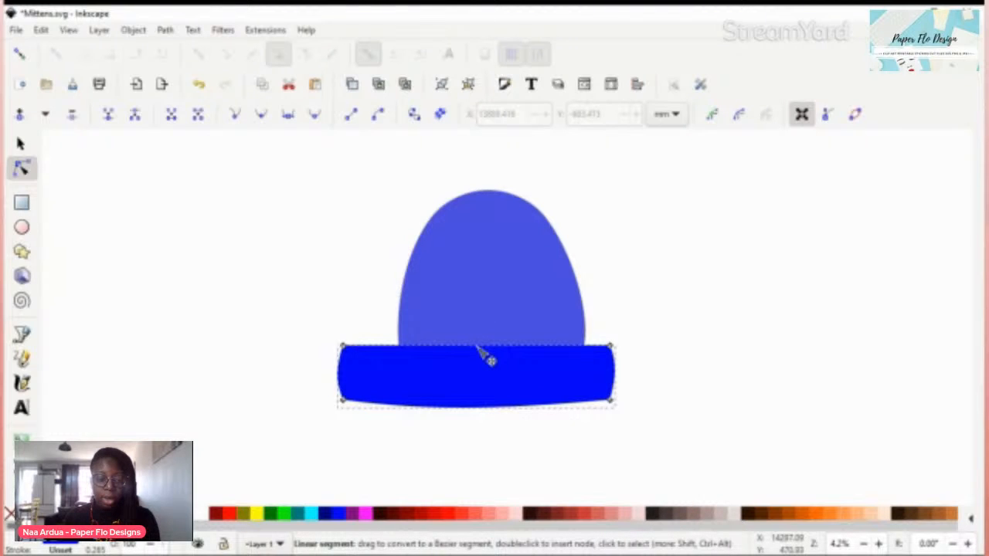
pyautogui.moveTo(477, 346); pyautogui.dragTo(477, 337)
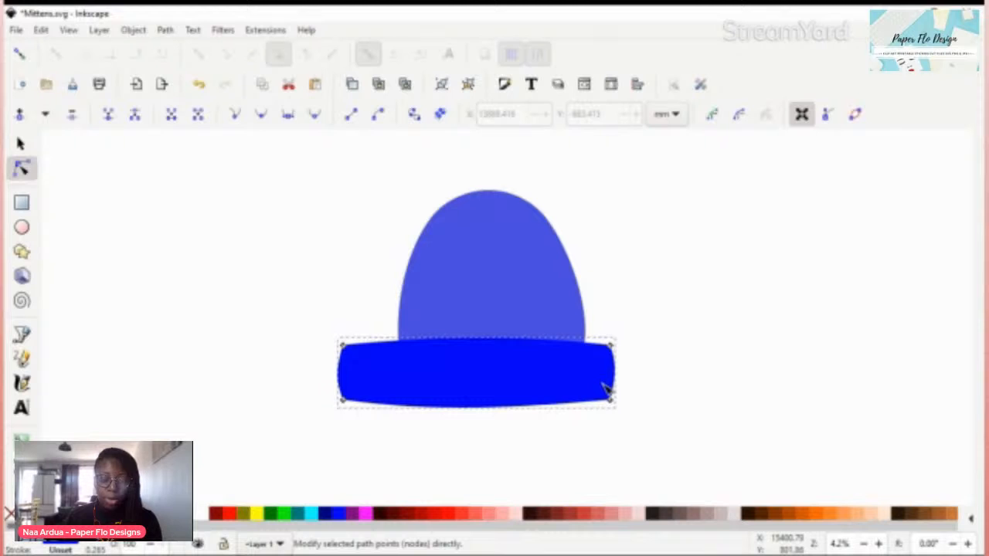
# - Narrow the brim to about 1916 mm wide and center it over the dome's lower edge, slightly higher
pyautogui.press('s')
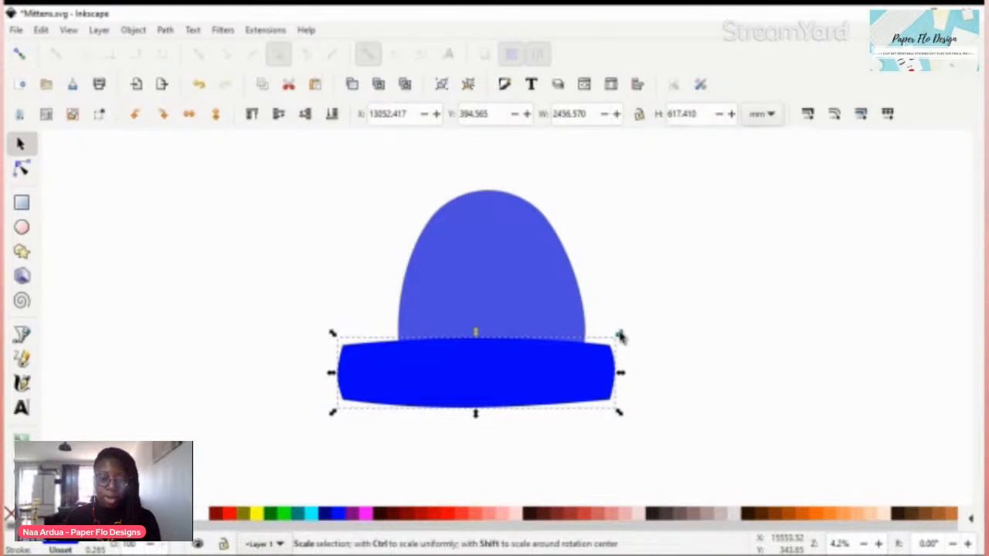
pyautogui.moveTo(624, 377); pyautogui.dragTo(570, 368)
pyautogui.moveTo(417, 374); pyautogui.dragTo(463, 378)
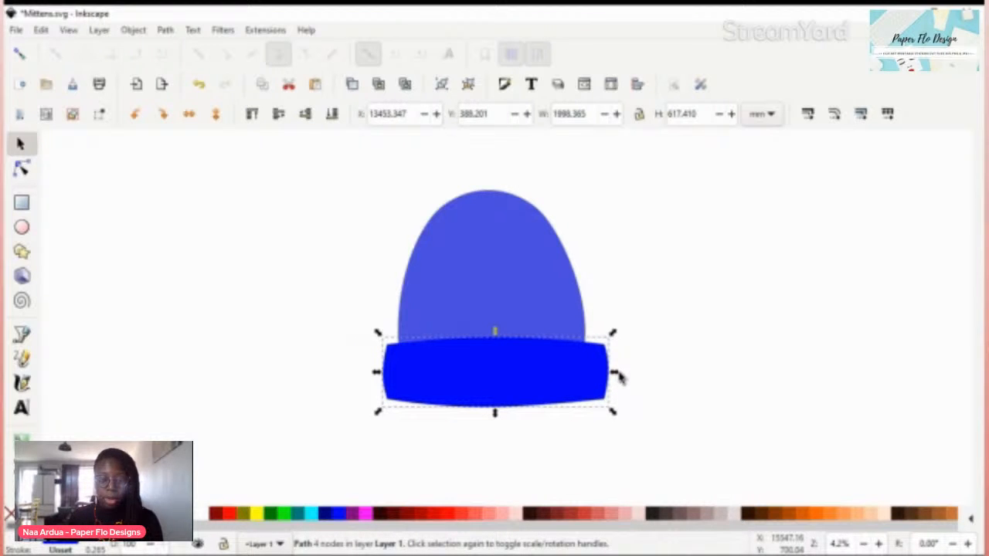
pyautogui.moveTo(621, 377); pyautogui.dragTo(609, 375)
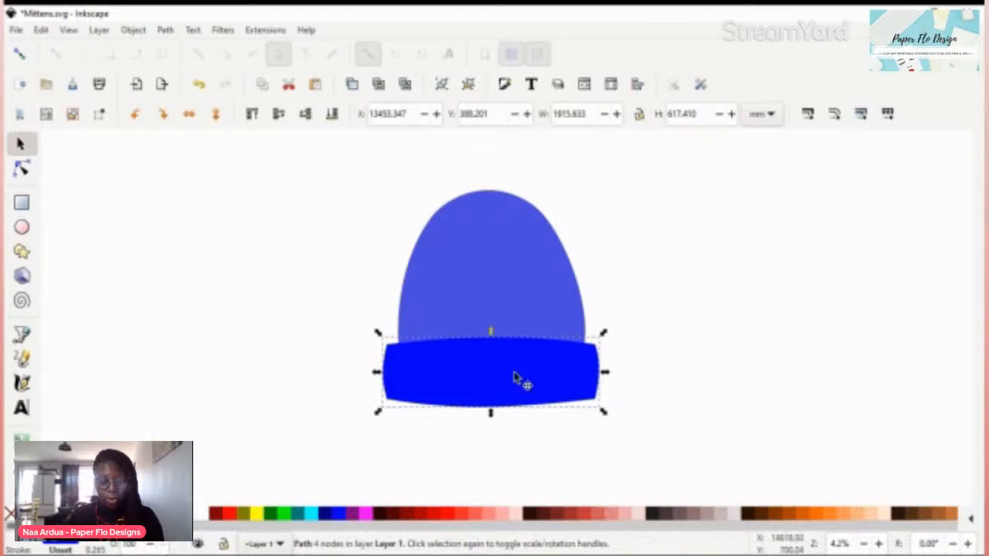
pyautogui.moveTo(517, 378); pyautogui.dragTo(518, 376)
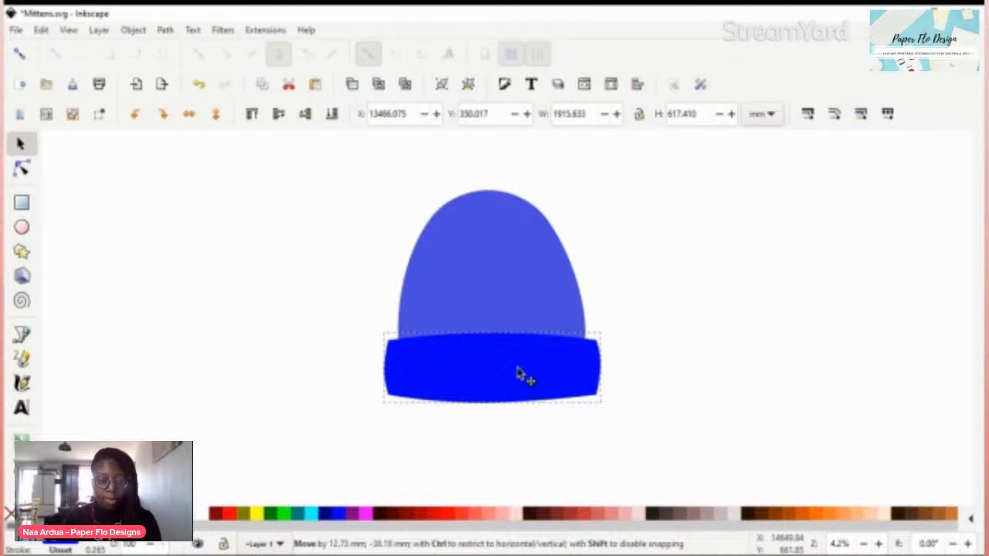
pyautogui.moveTo(518, 376); pyautogui.dragTo(519, 374)
# - Widen the dome on both sides so that it nearly matches the brim's width
pyautogui.click(523, 324)
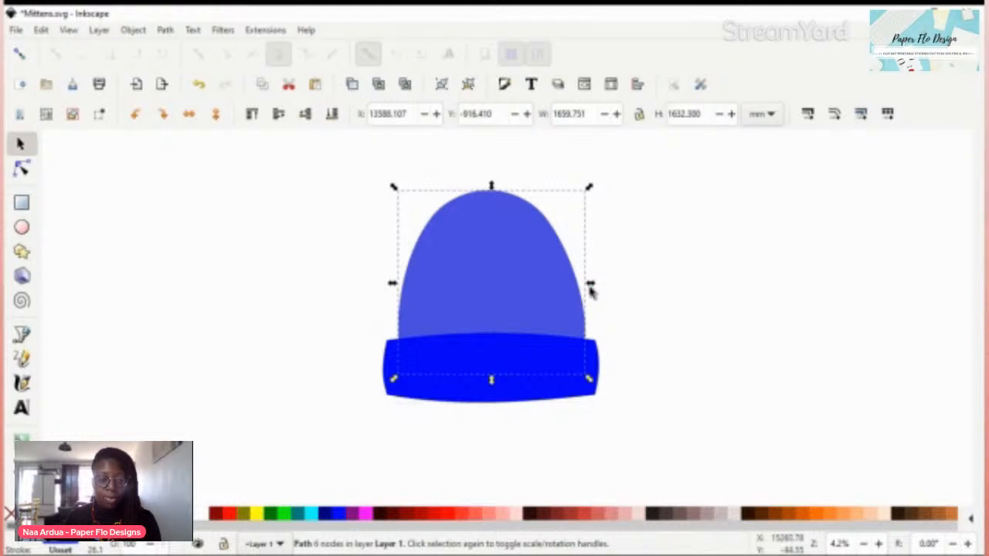
pyautogui.moveTo(594, 287); pyautogui.dragTo(600, 286)
pyautogui.moveTo(393, 283); pyautogui.dragTo(377, 294)
pyautogui.click(623, 386)
# - Stretch the brim on both sides to about 2094 mm wide so it extends past the dome, and deselect it
pyautogui.click(485, 390)
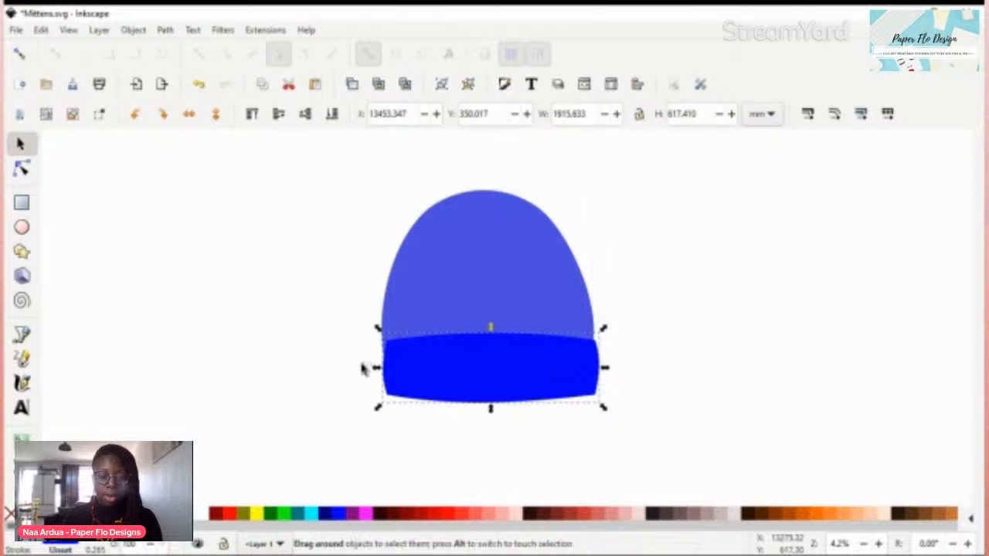
pyautogui.click(363, 367)
pyautogui.click(407, 375)
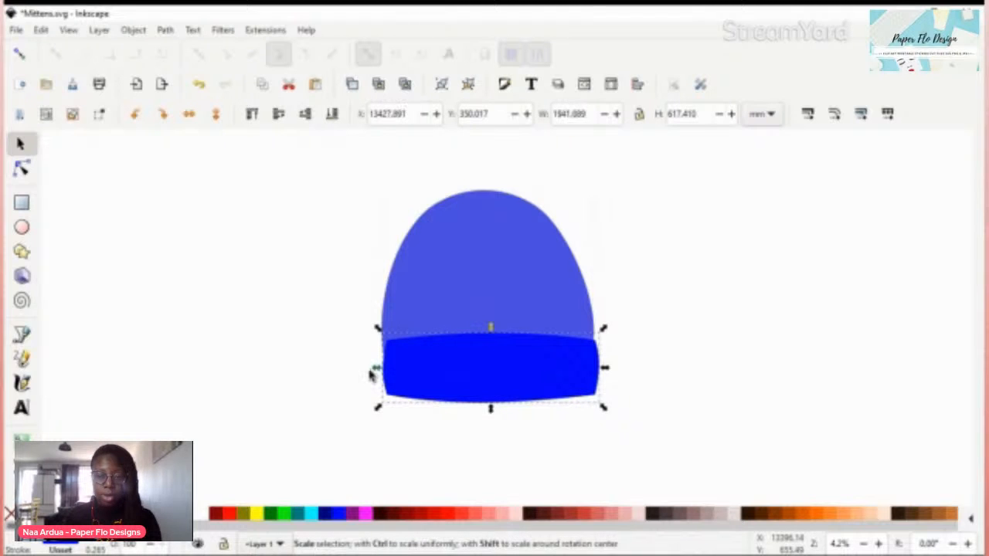
pyautogui.moveTo(371, 371); pyautogui.dragTo(368, 379)
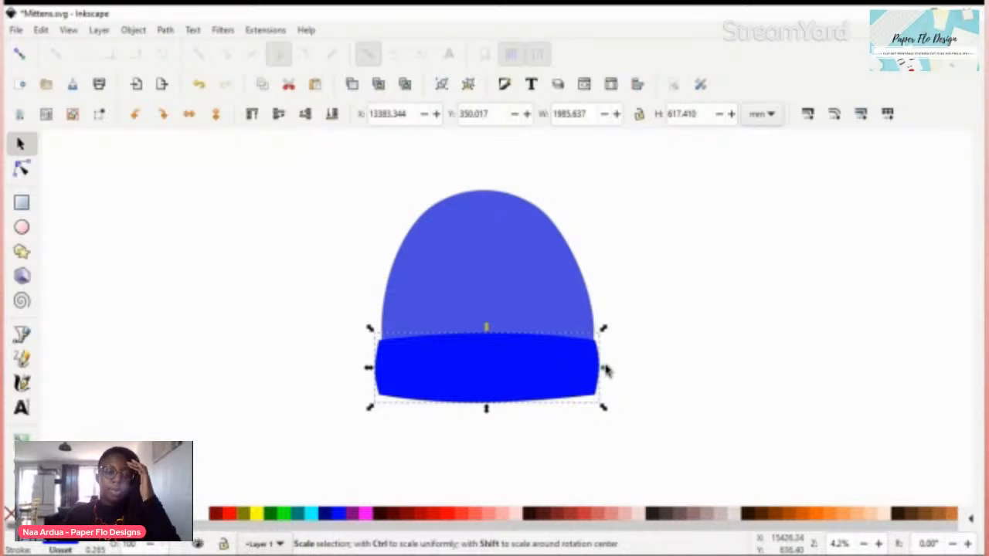
pyautogui.moveTo(603, 369); pyautogui.dragTo(612, 374)
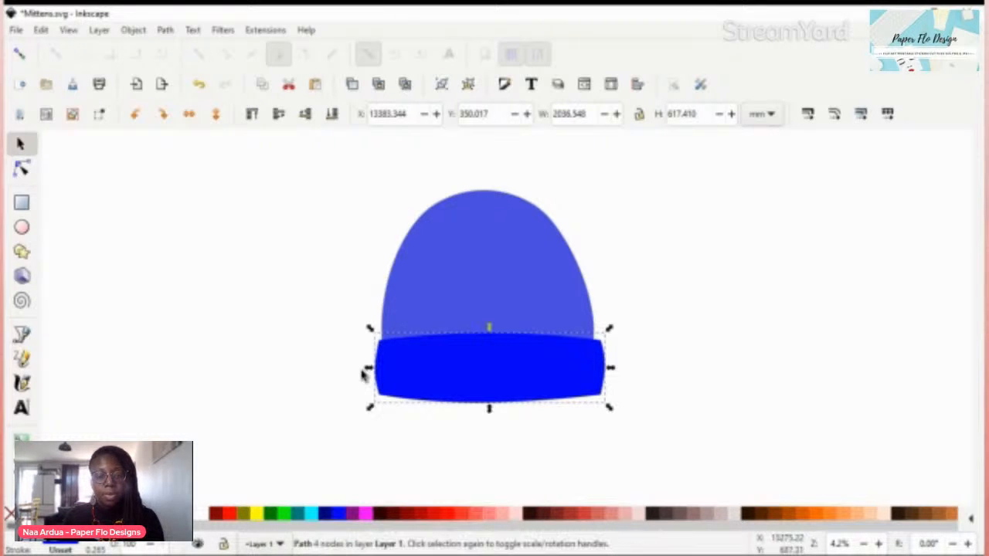
pyautogui.moveTo(366, 371); pyautogui.dragTo(363, 374)
pyautogui.click(663, 349)
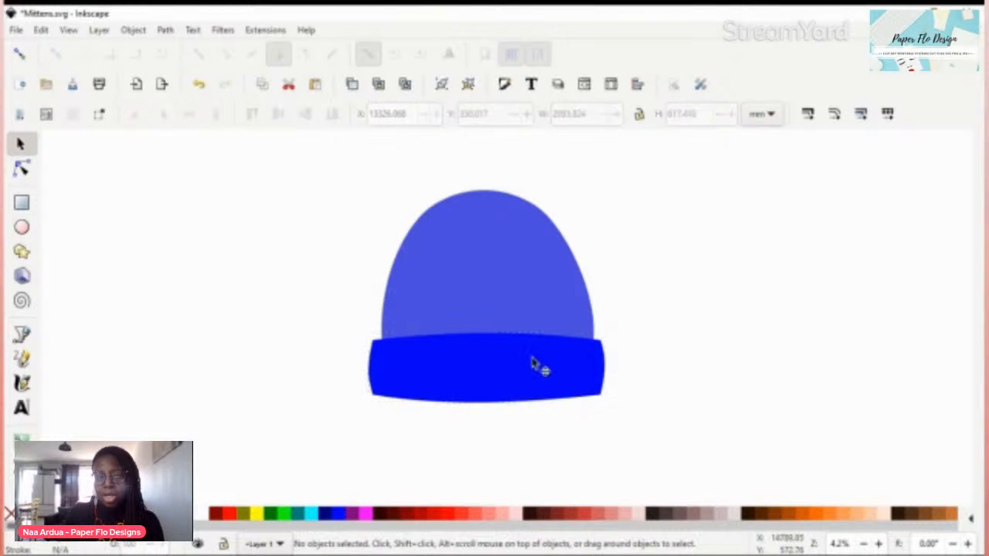
# - Make the brim's two upper corner nodes auto-smooth so that the corners are rounded
pyautogui.moveTo(506, 390)
pyautogui.mouseDown()
pyautogui.moveTo(491, 386)
pyautogui.moveTo(503, 391)
pyautogui.mouseUp()
pyautogui.click(470, 372)
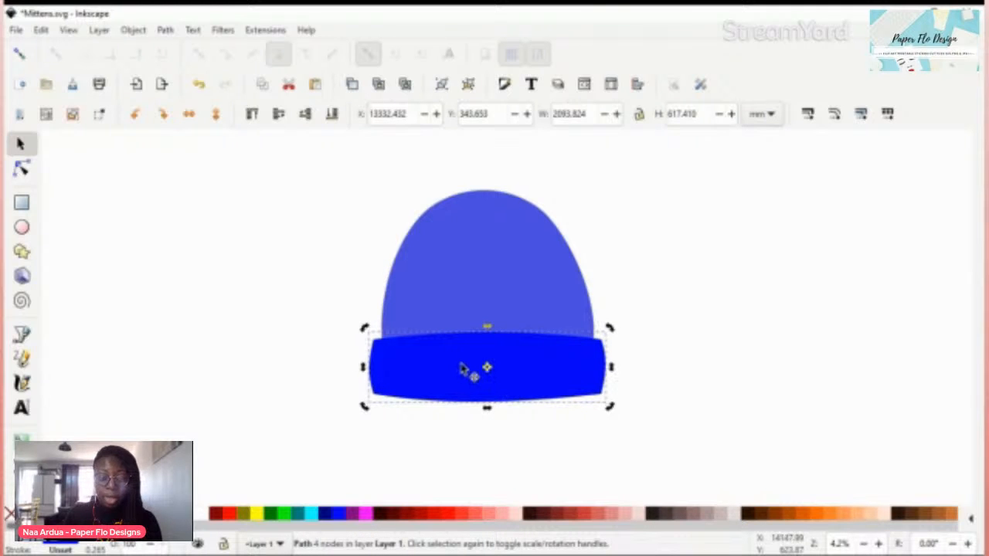
pyautogui.press('n')
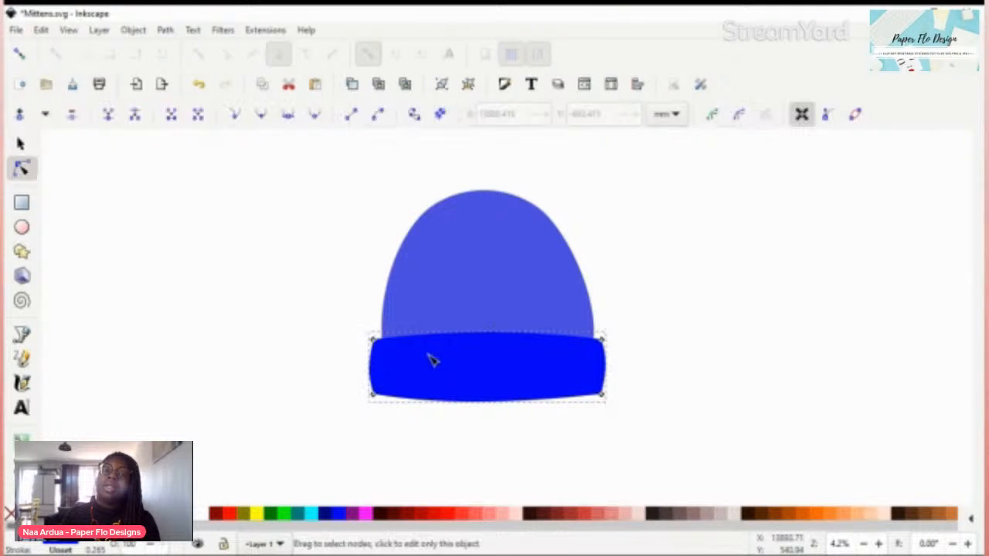
pyautogui.click(374, 341)
pyautogui.click(312, 113)
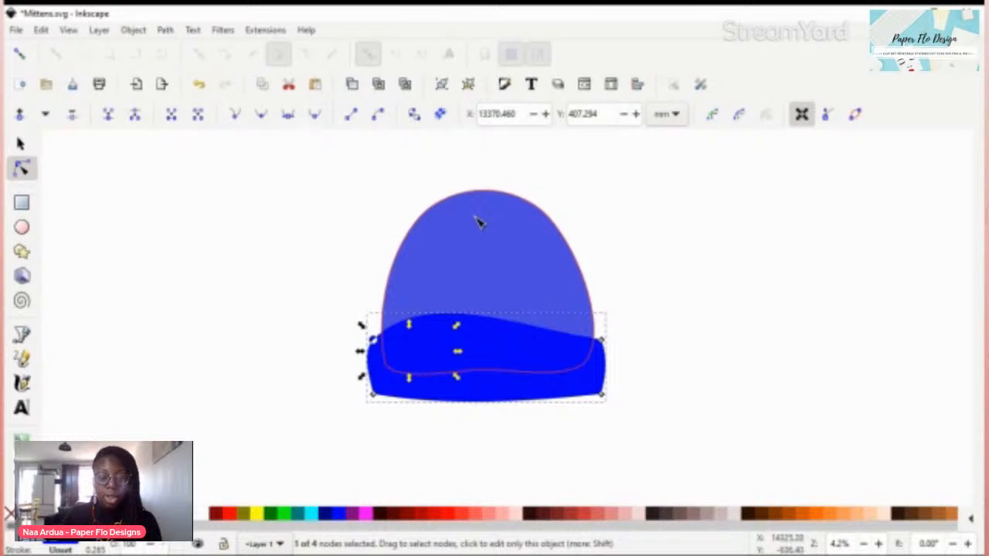
pyautogui.click(606, 343)
pyautogui.click(313, 114)
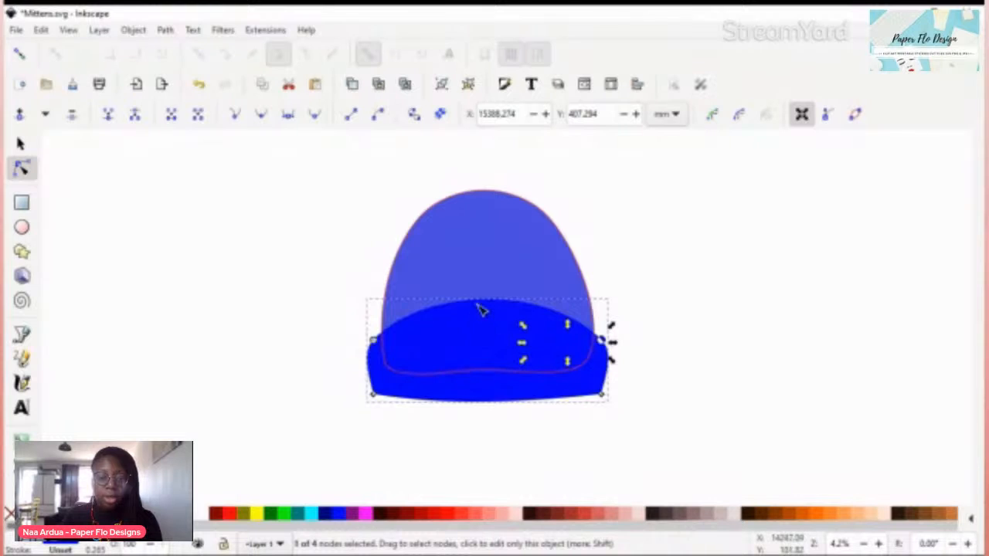
# - Reshape the brim's bulging top edge into a slight upward curve across the dome, and deselect the brim
pyautogui.moveTo(484, 309); pyautogui.dragTo(500, 357)
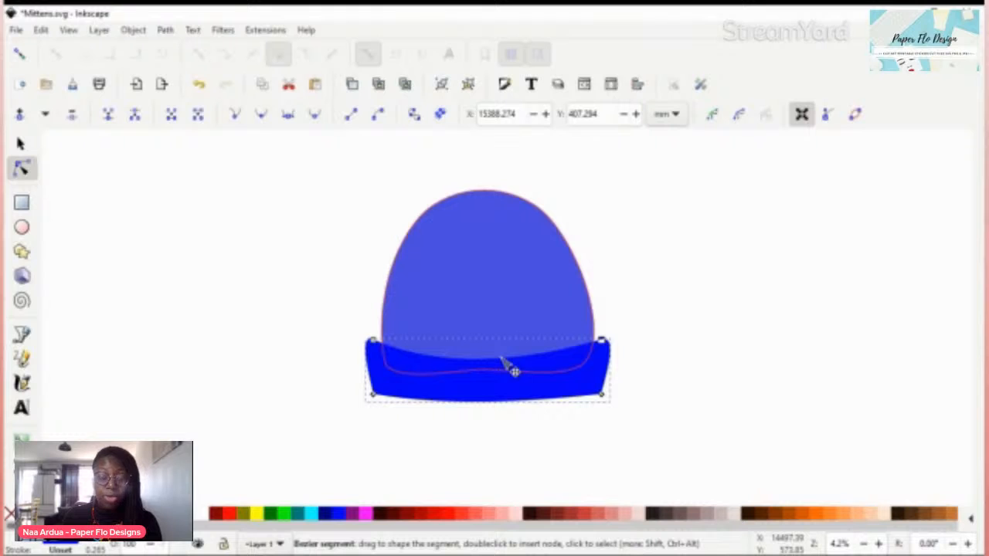
pyautogui.moveTo(501, 357); pyautogui.dragTo(471, 338)
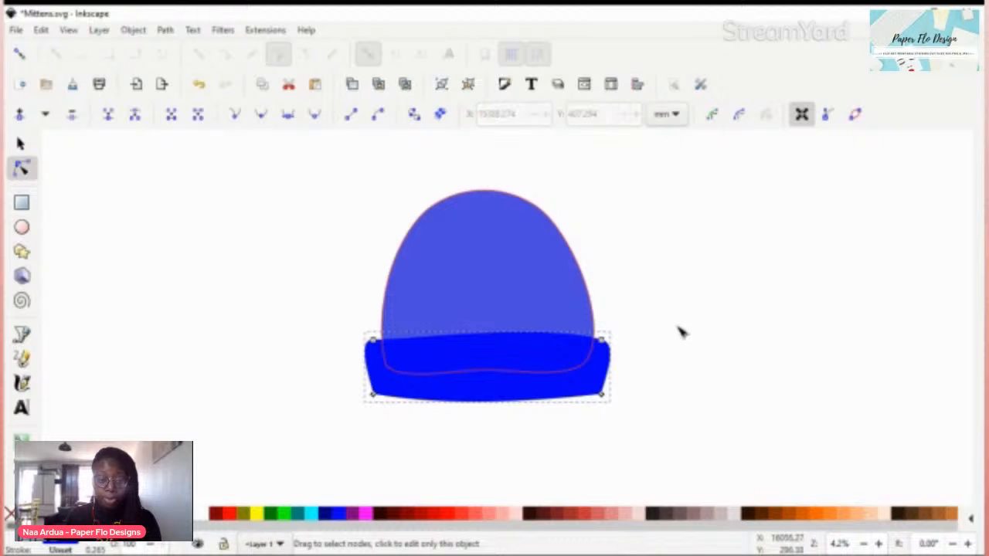
pyautogui.click(475, 426)
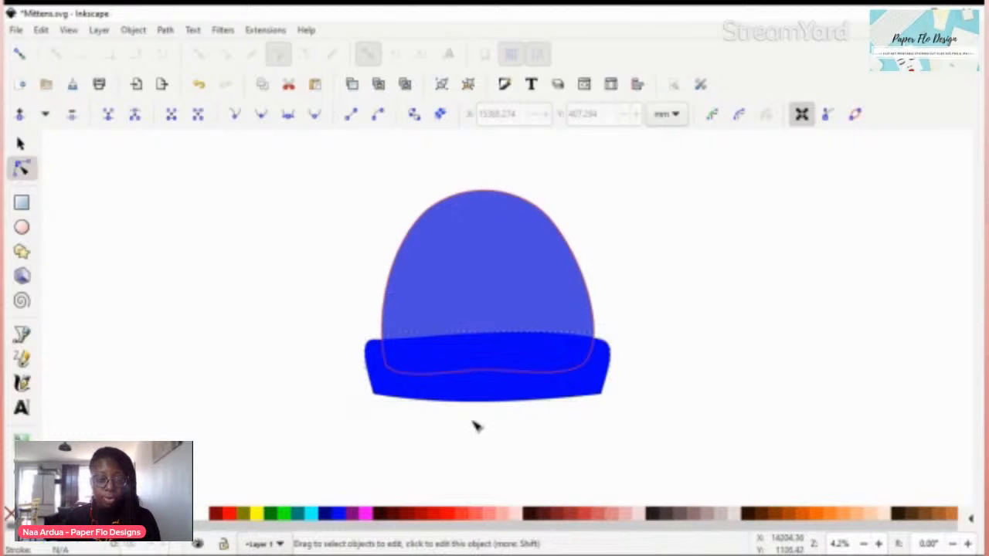
# - Make the brim's two lower corner nodes auto-smooth so that they are rounded like the upper ones
pyautogui.click(487, 397)
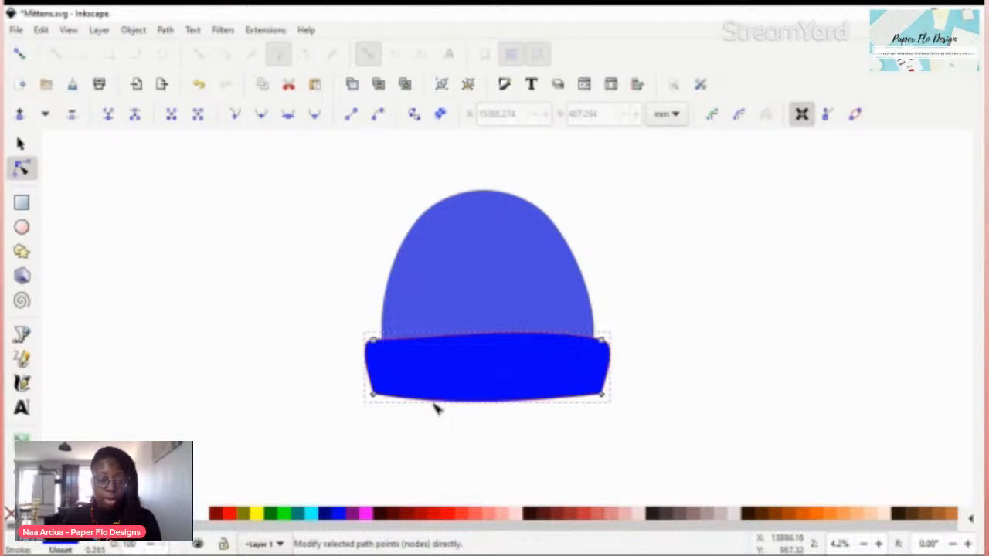
pyautogui.click(373, 397)
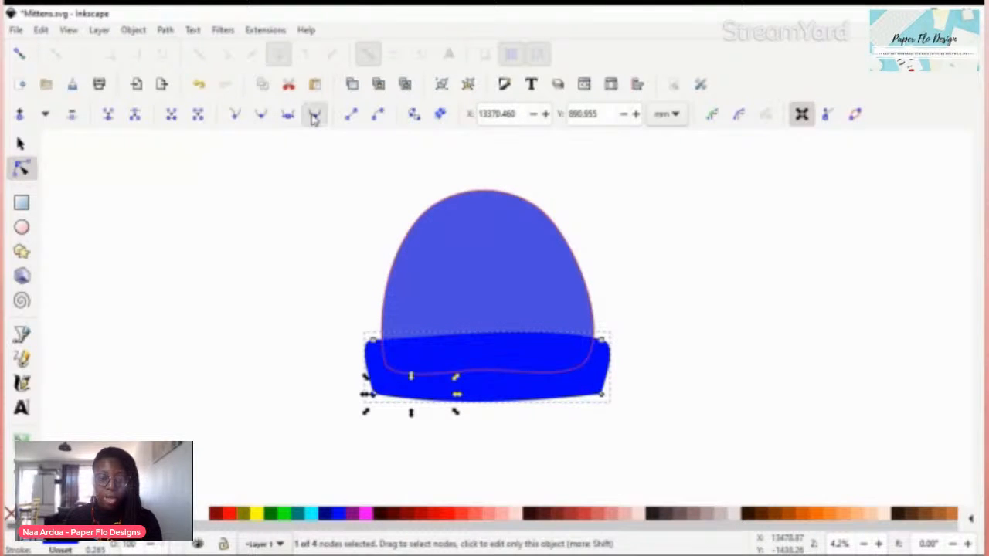
pyautogui.click(314, 115)
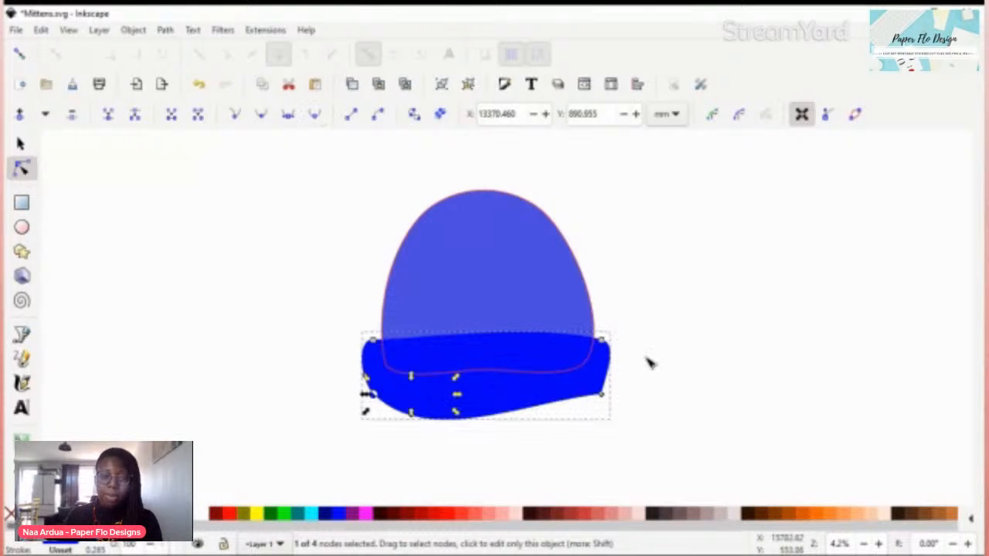
pyautogui.click(601, 395)
pyautogui.click(314, 115)
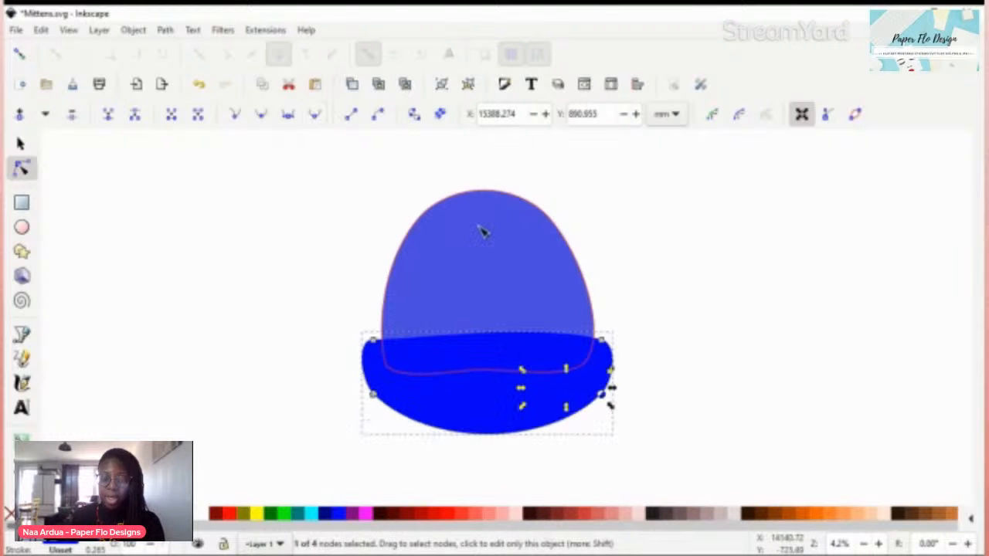
# - Add two nodes along the brim's bottom edge, raise it into a gentle wave, and move the lower right corner node inward
pyautogui.doubleClick(490, 436)
pyautogui.moveTo(485, 433); pyautogui.dragTo(459, 397)
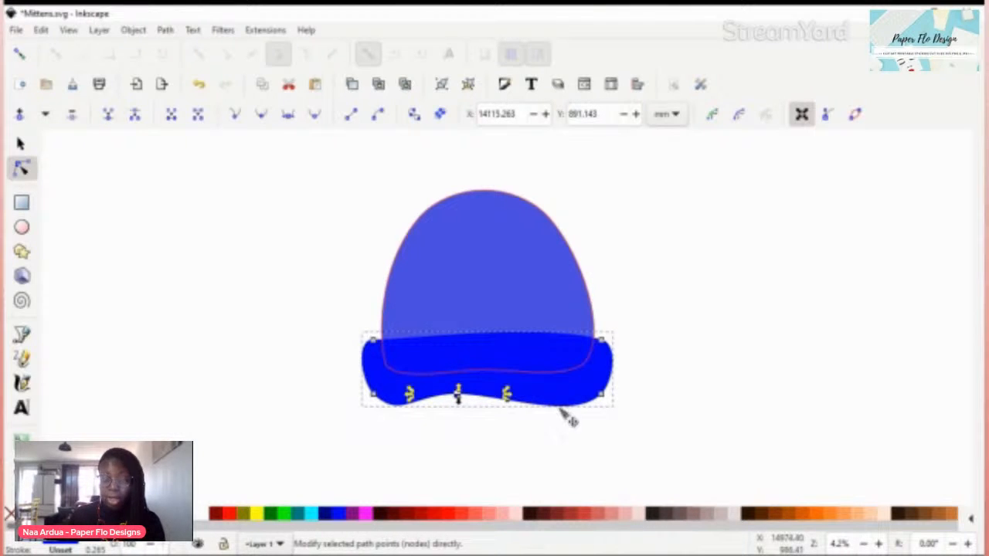
pyautogui.moveTo(562, 406); pyautogui.dragTo(532, 404)
pyautogui.doubleClick(535, 403)
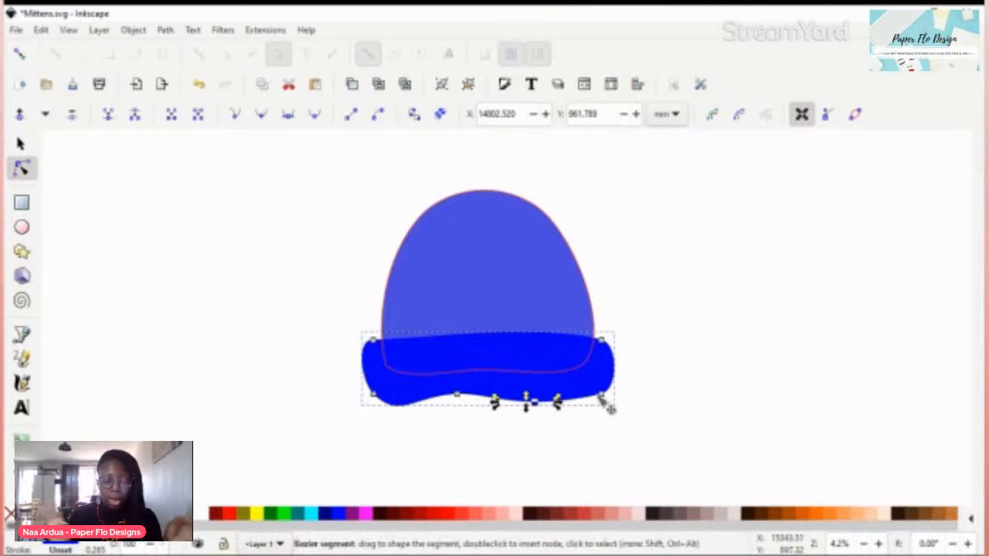
pyautogui.moveTo(602, 397); pyautogui.dragTo(588, 397)
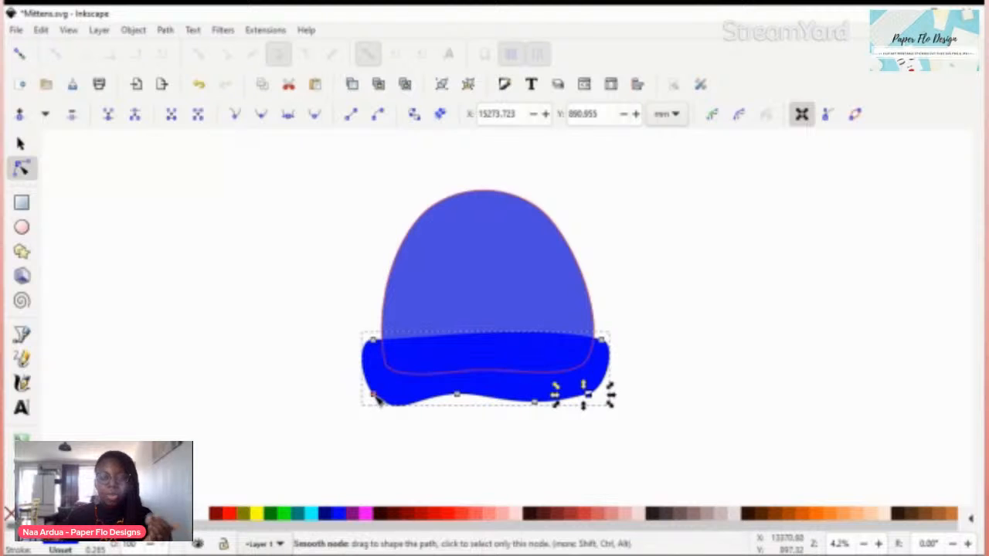
pyautogui.click(312, 367)
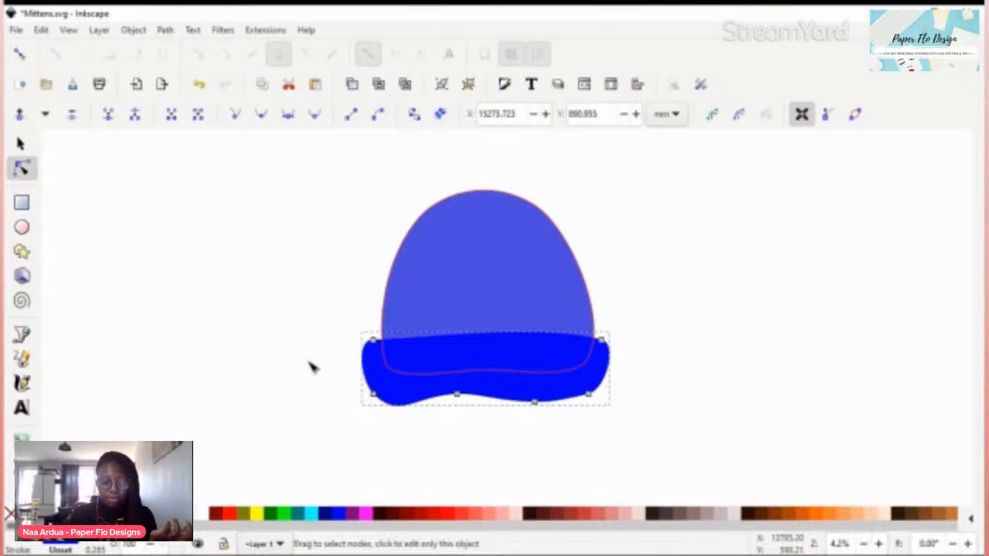
# - Narrow the brim from its left side to about 2133 mm wide
pyautogui.press('s')
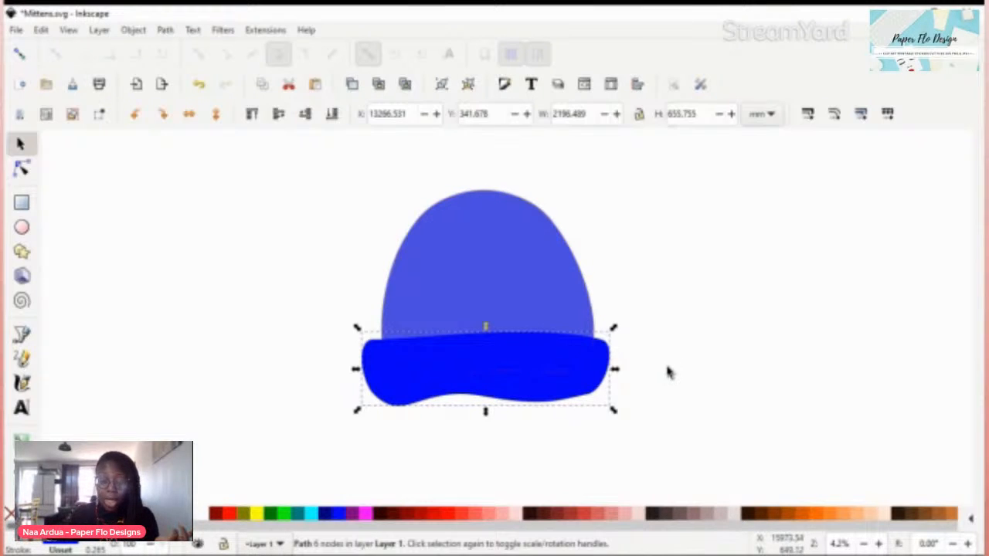
pyautogui.click(666, 371)
pyautogui.click(506, 377)
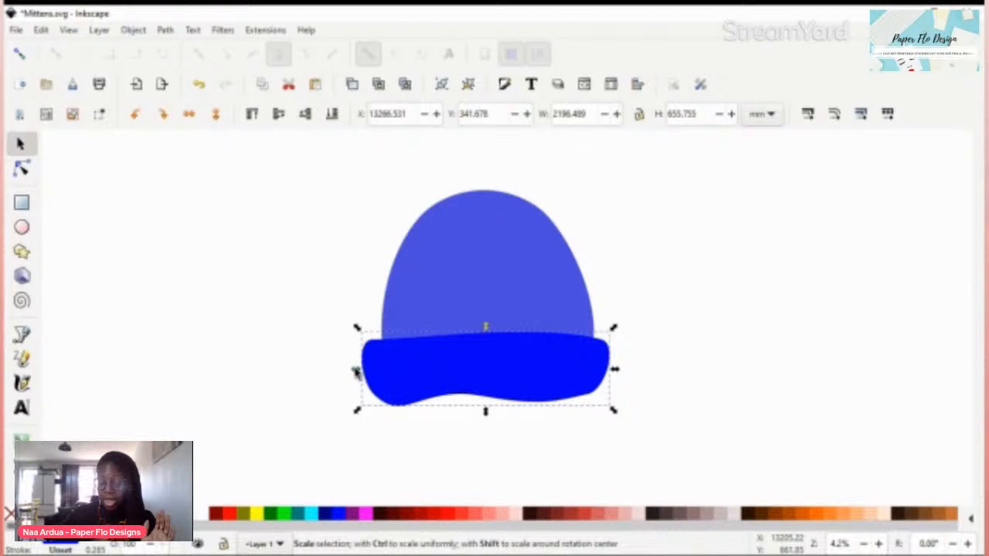
pyautogui.moveTo(357, 371); pyautogui.dragTo(363, 371)
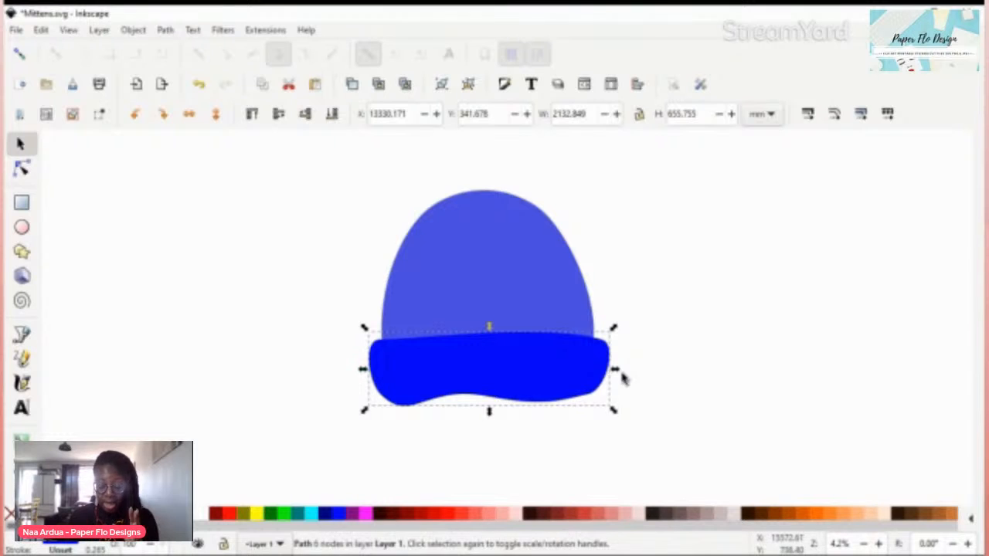
# - Move the brim's upper right corner node slightly inward and up to tighten that side, and deselect the brim
pyautogui.press('n')
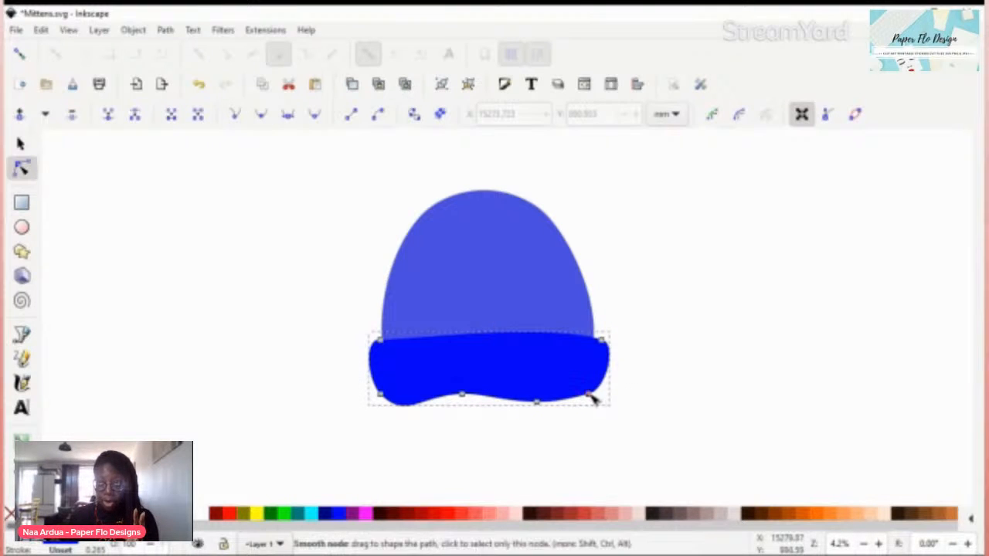
pyautogui.click(589, 396)
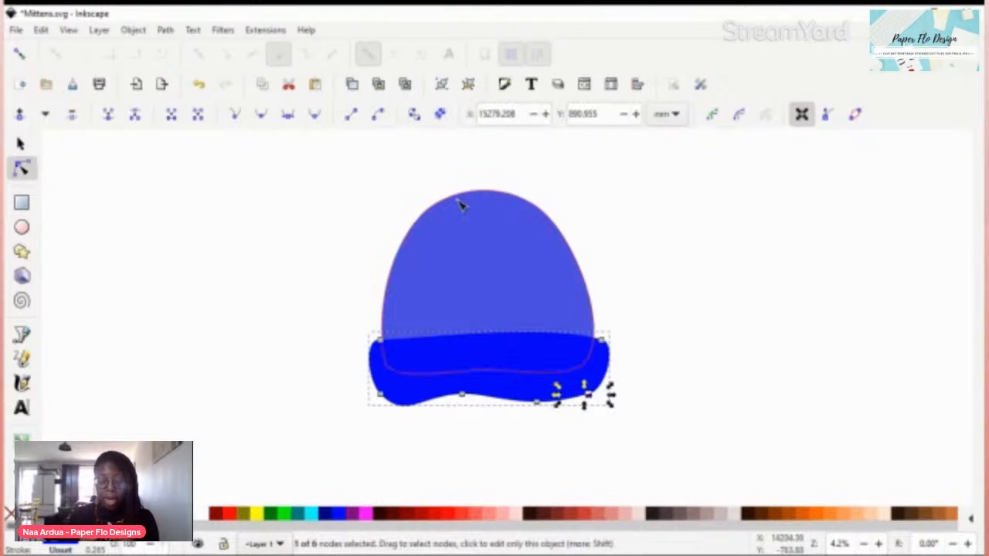
pyautogui.click(678, 249)
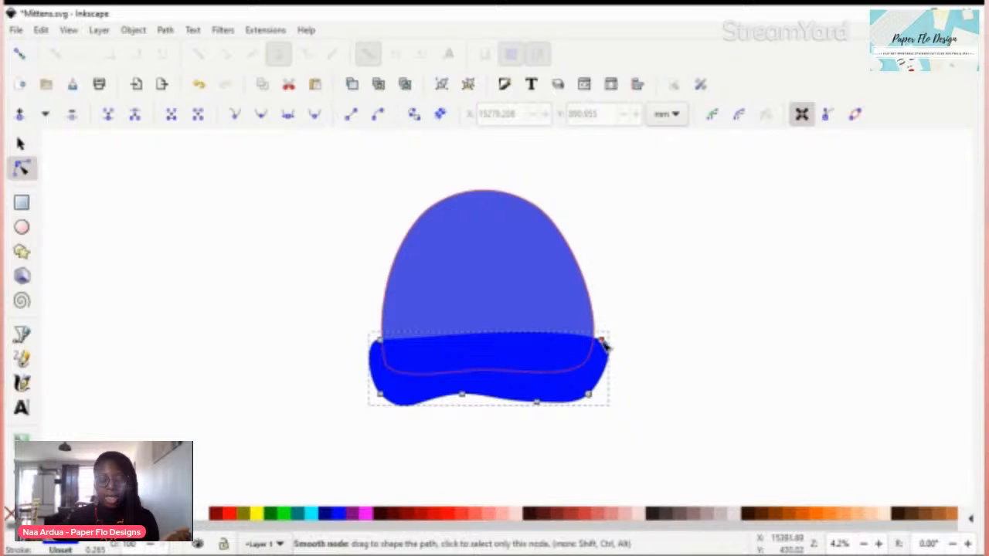
pyautogui.moveTo(602, 343); pyautogui.dragTo(601, 343)
pyautogui.click(699, 343)
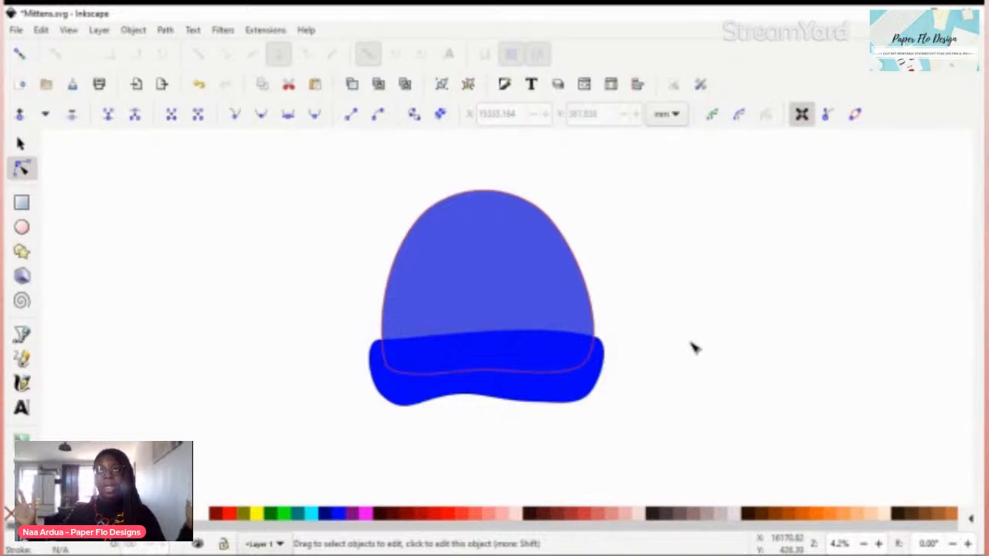
# - Raise the right-hand added node on the brim's bottom edge so that its middle stretch is nearly level, and deselect it
pyautogui.press('s')
pyautogui.click(506, 390)
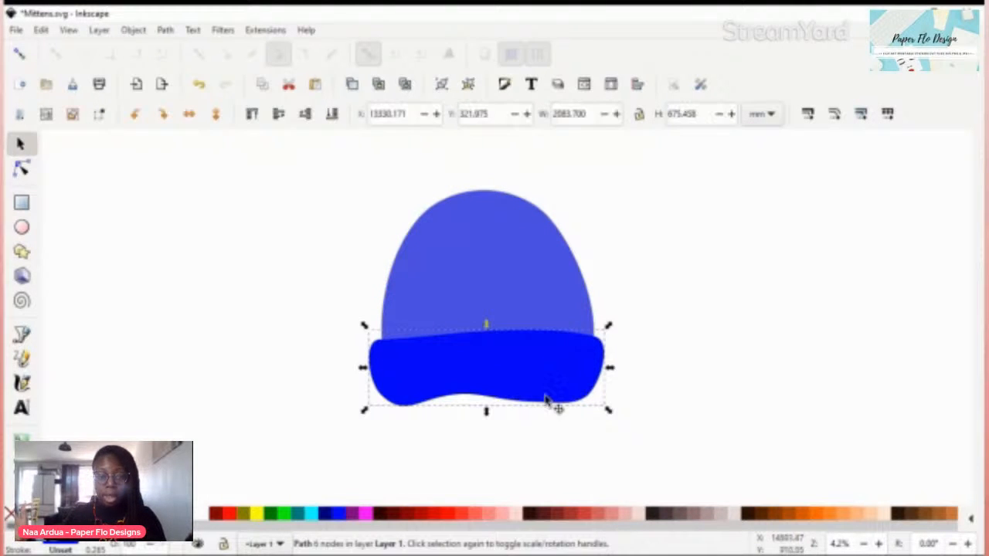
pyautogui.press('n')
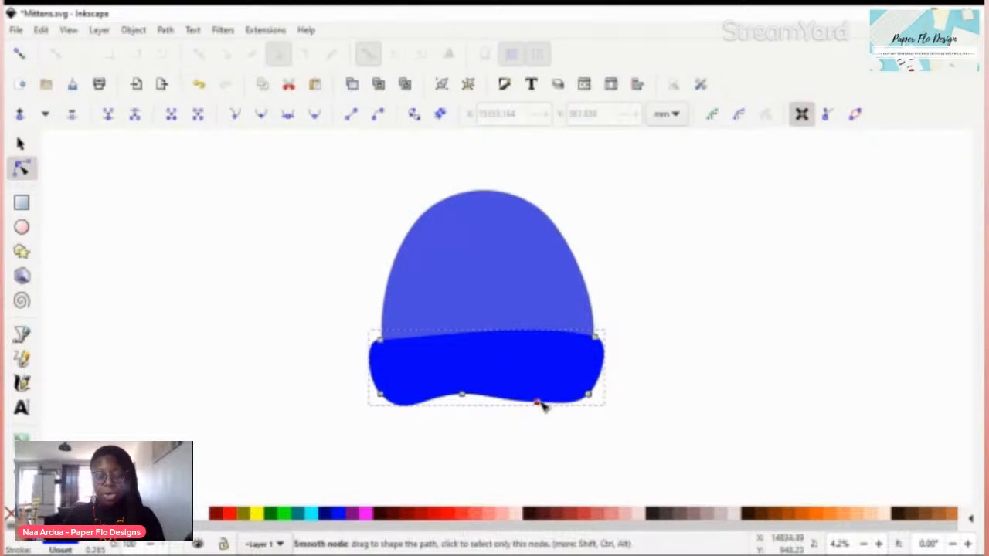
pyautogui.moveTo(538, 403); pyautogui.dragTo(529, 394)
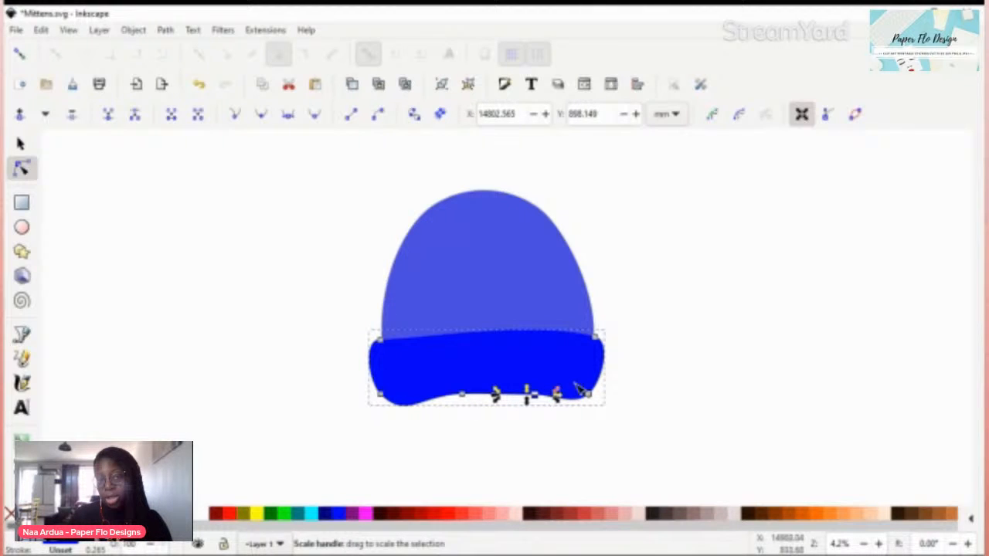
pyautogui.press('s')
pyautogui.click(719, 335)
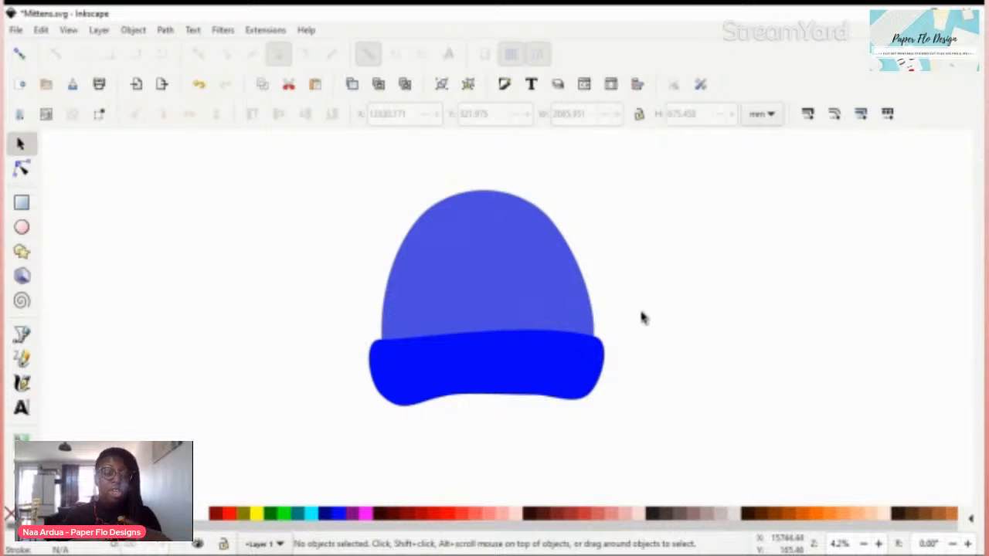
# - Draw a pom-pom circle about 617 by 630 mm, convert it to a path, and place it over the dome's peak
pyautogui.press('e')
pyautogui.moveTo(605, 239); pyautogui.dragTo(674, 316)
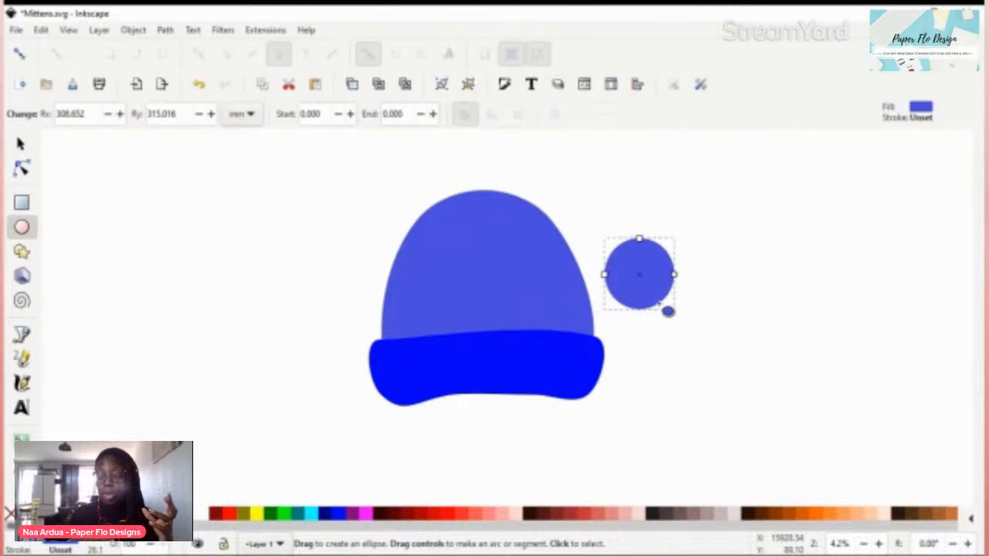
pyautogui.hotkey('ctrl', 'shift', 'c')
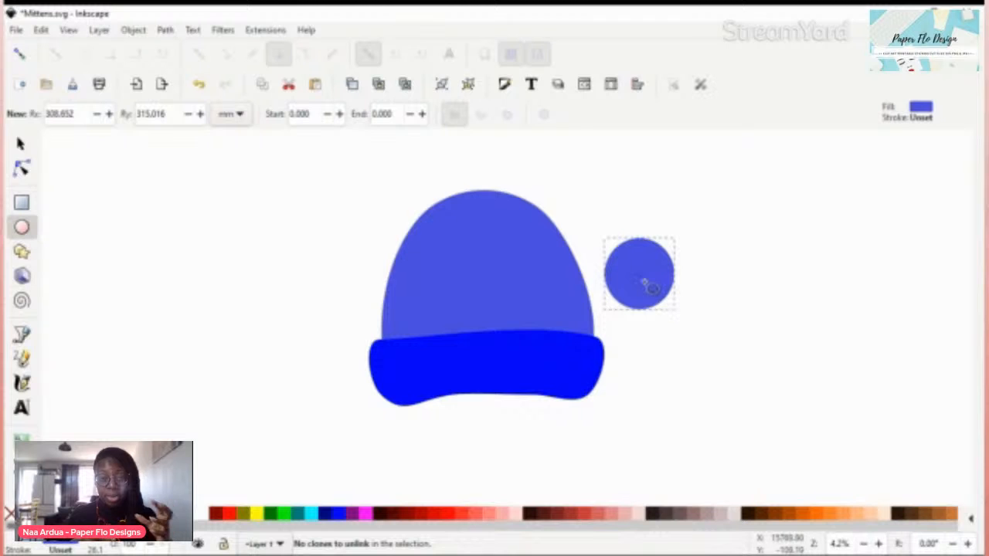
pyautogui.press('s')
pyautogui.moveTo(647, 278); pyautogui.dragTo(483, 180)
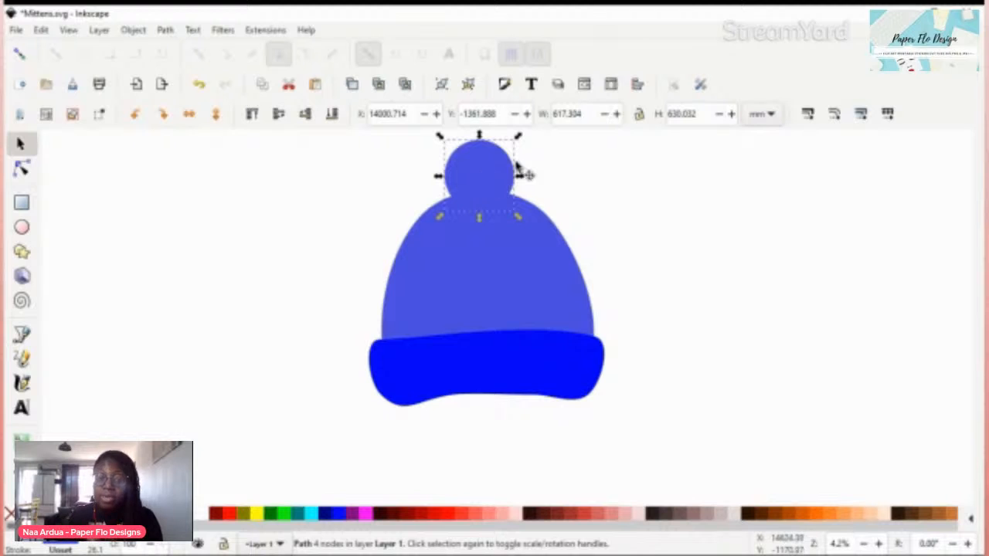
# - Recolor the pom-pom a paler blue by averaging the colors at its edge with the Dropper tool, and deselect it
pyautogui.press('d')
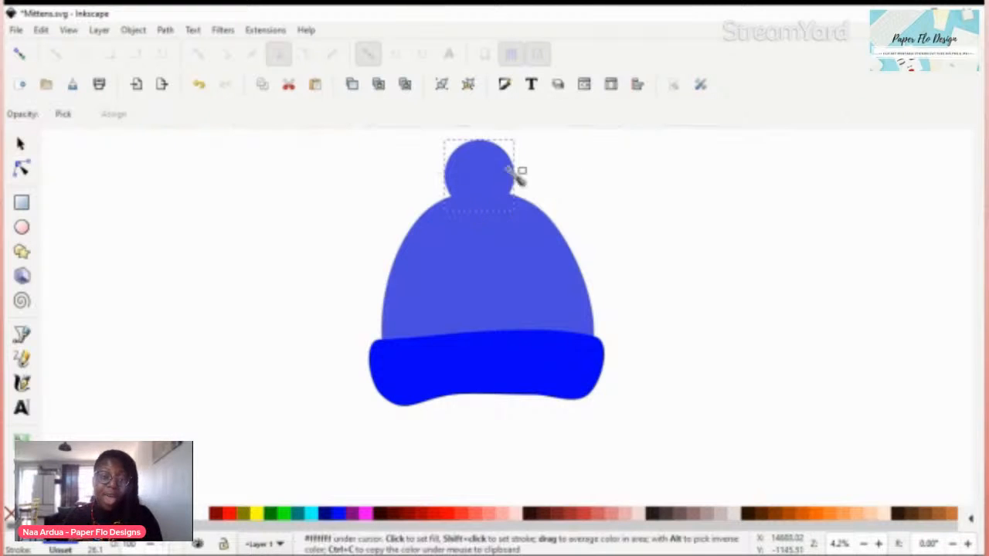
pyautogui.moveTo(522, 170); pyautogui.dragTo(550, 182)
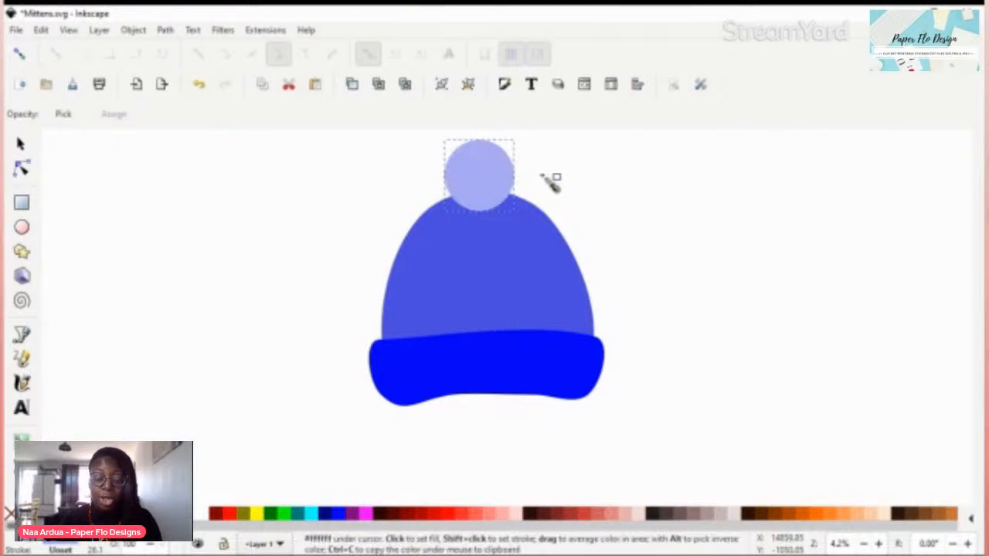
pyautogui.press('s')
pyautogui.click(607, 213)
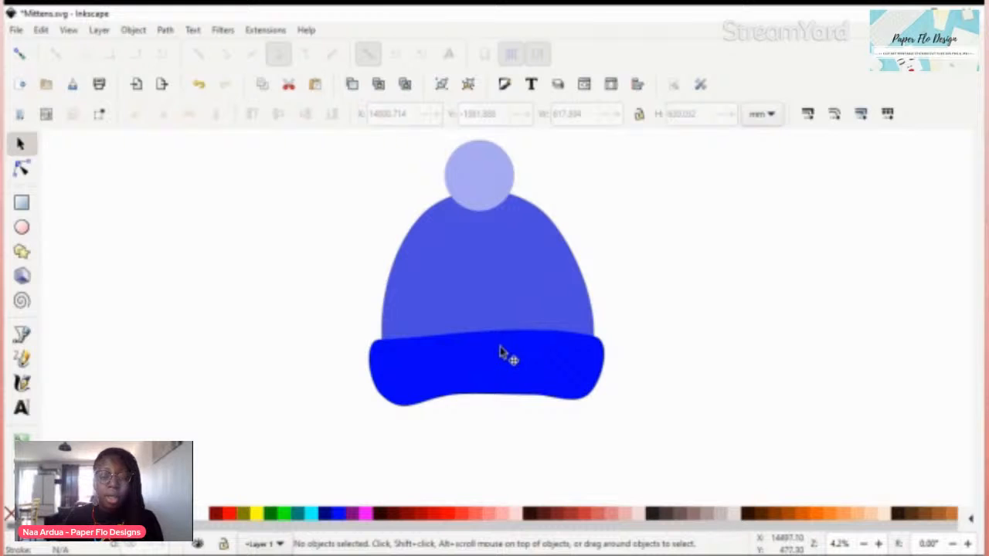
# - Draw a thin vertical rectangle about 57 by 554 mm beside the hat and convert it to a path
pyautogui.press('r')
pyautogui.moveTo(660, 283); pyautogui.dragTo(665, 346)
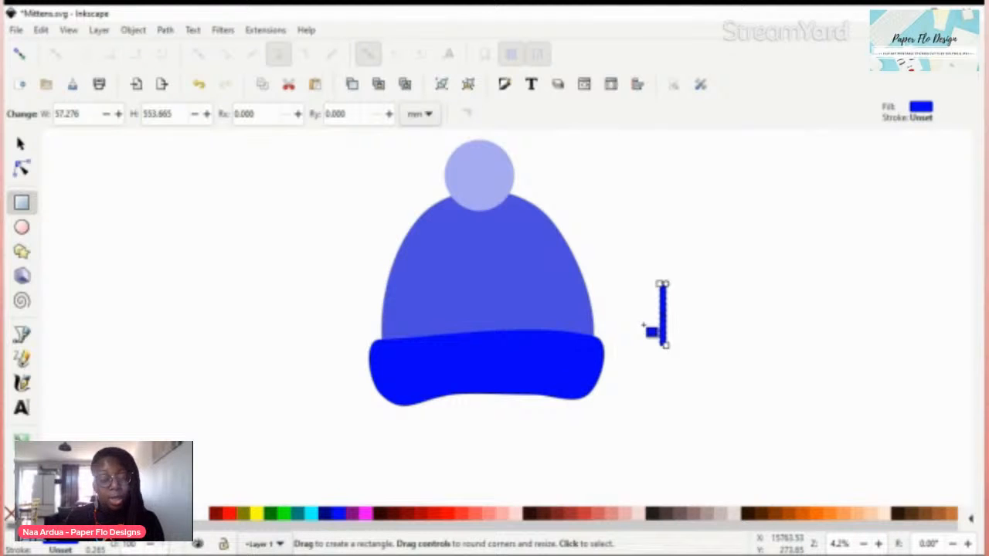
pyautogui.hotkey('ctrl', 'shift', 'c')
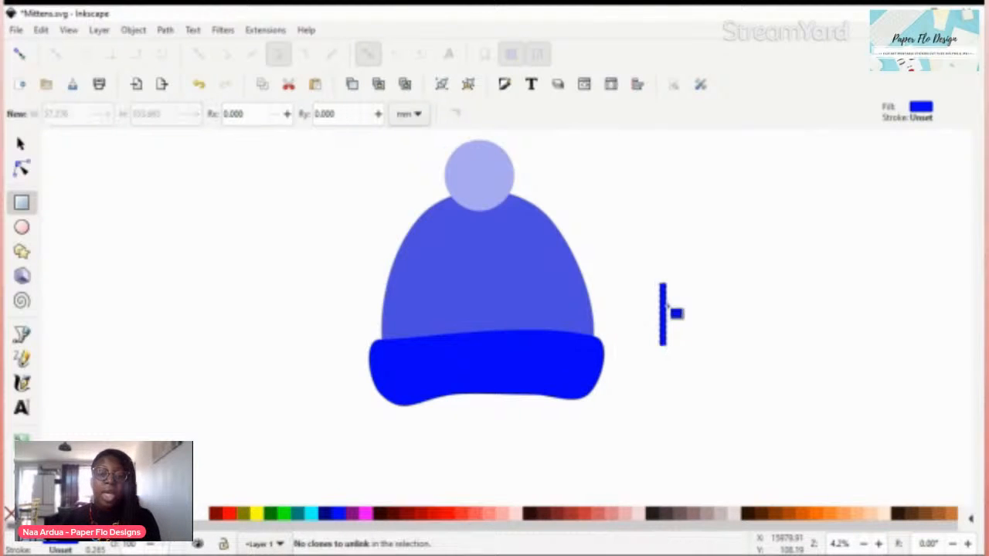
pyautogui.press('s')
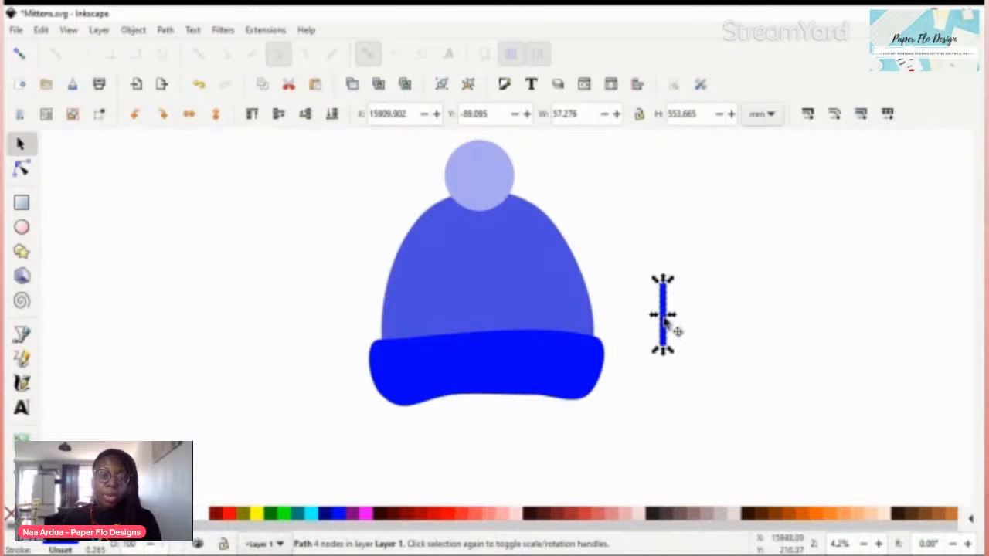
# - Duplicate the thin vertical strip and move the copy up and away from the hat as a spare
pyautogui.scroll(4, 695, 331)
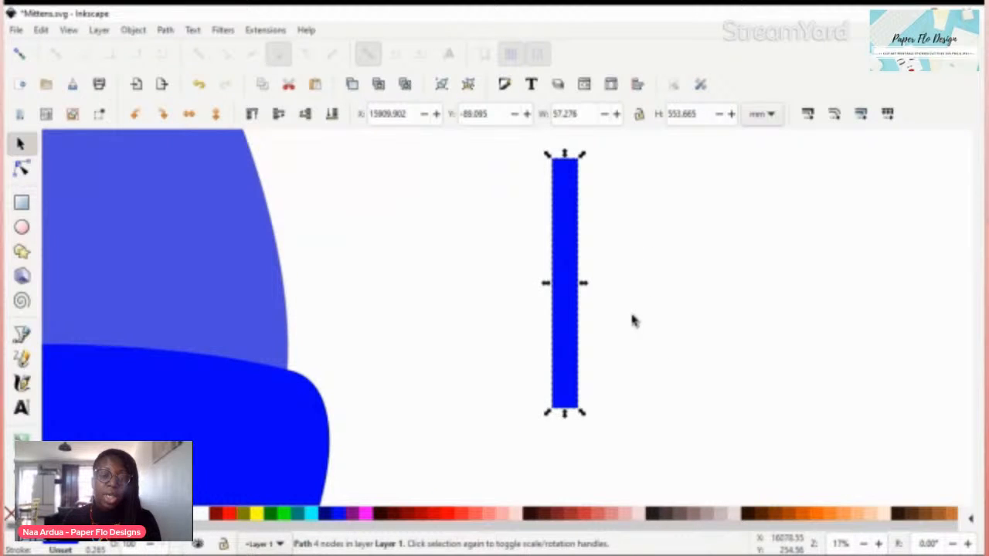
pyautogui.click(563, 283)
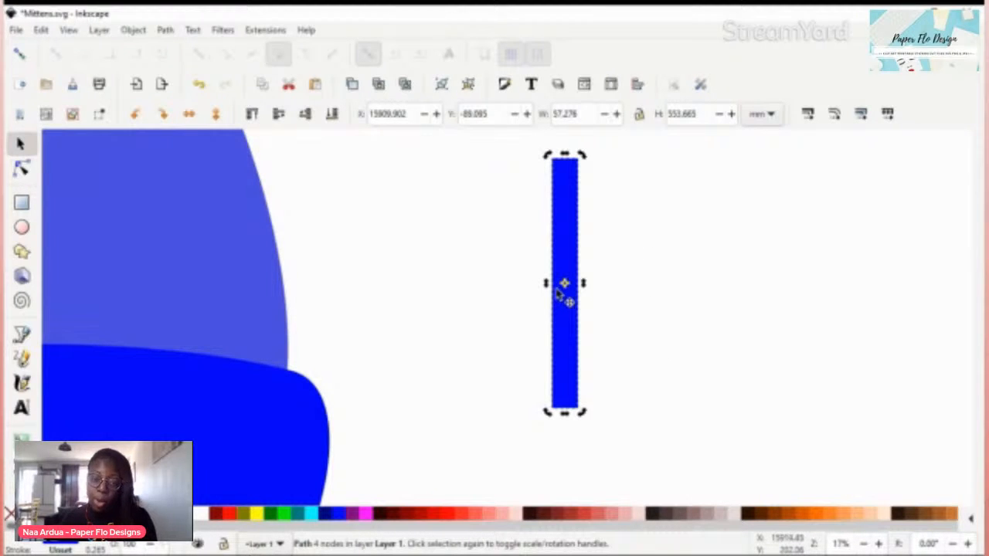
pyautogui.click(558, 297)
pyautogui.scroll(-4, 637, 326)
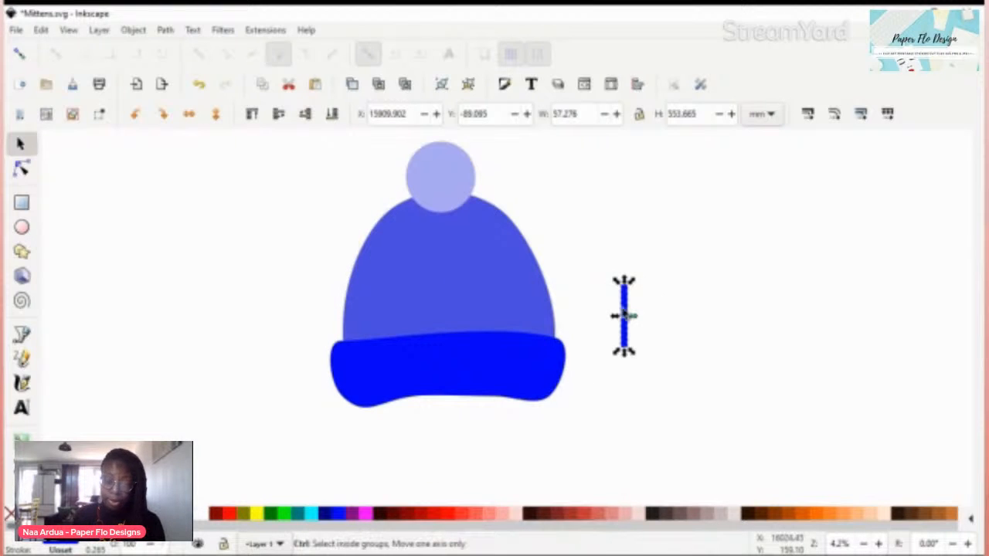
pyautogui.hotkey('ctrl', 'd')
pyautogui.moveTo(625, 303); pyautogui.dragTo(741, 189)
# - Bend both long sides of the original strip toward the hat, round its top and bottom ends outward, and deselect it
pyautogui.click(624, 334)
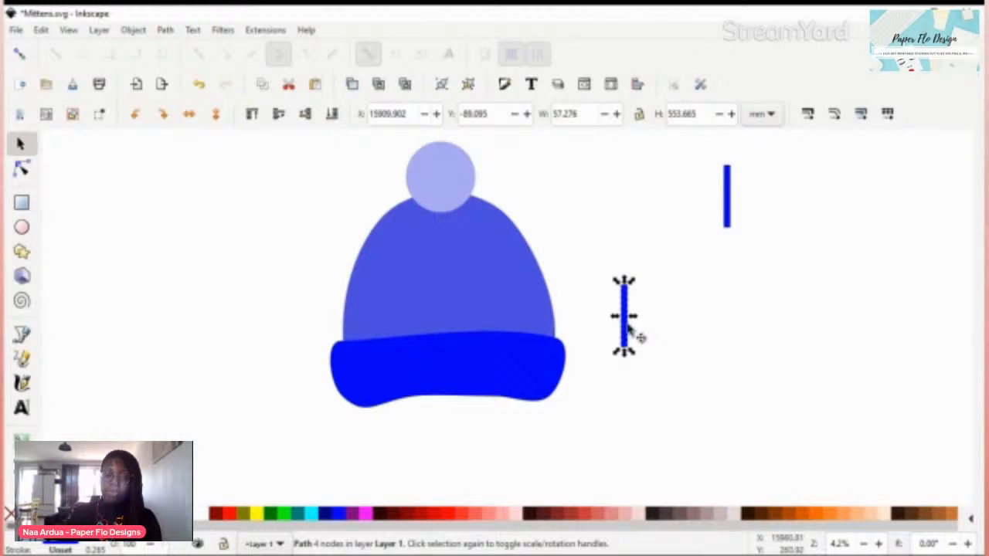
pyautogui.doubleClick(626, 331)
pyautogui.keyDown('ctrl'); pyautogui.scroll(4, 647, 332); pyautogui.keyUp('ctrl')
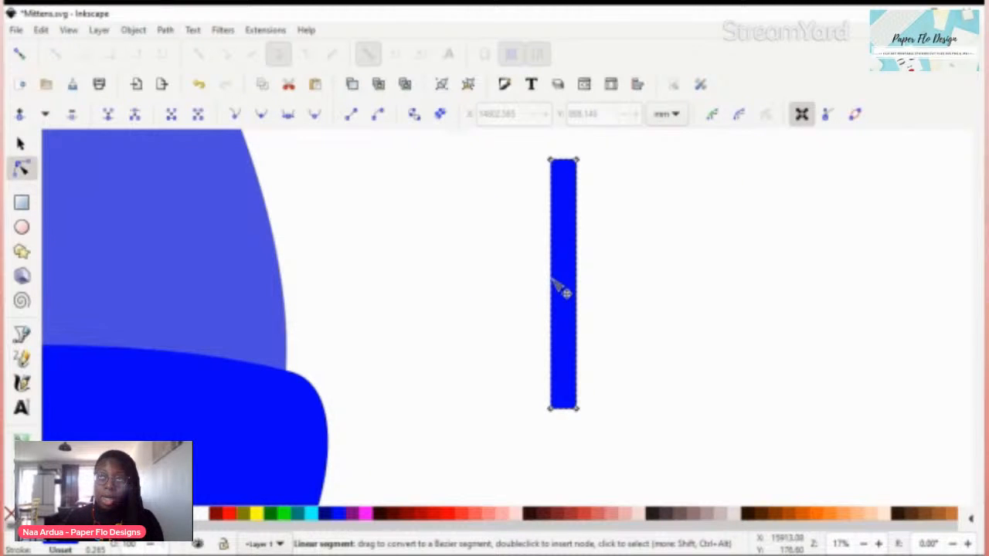
pyautogui.moveTo(553, 280); pyautogui.dragTo(570, 278)
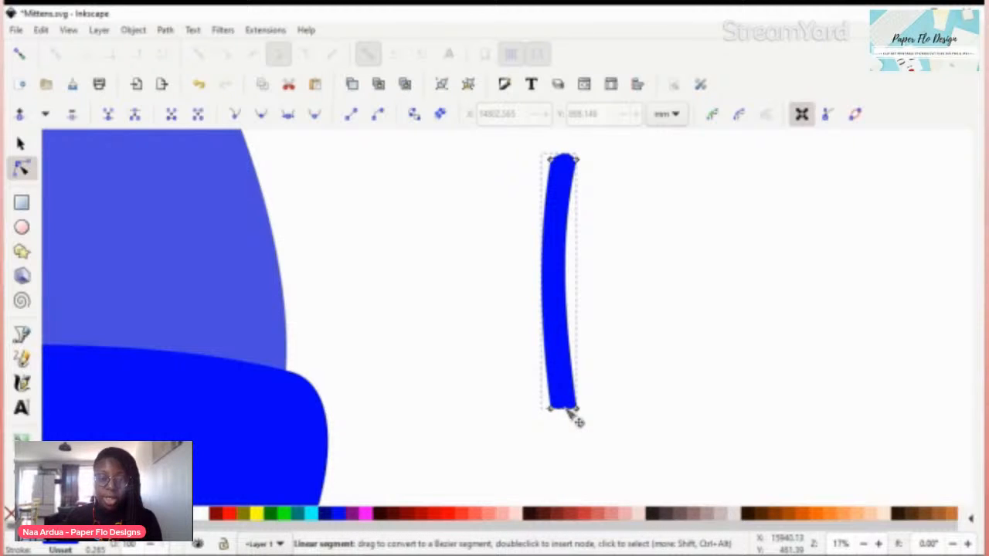
pyautogui.moveTo(570, 410); pyautogui.dragTo(572, 418)
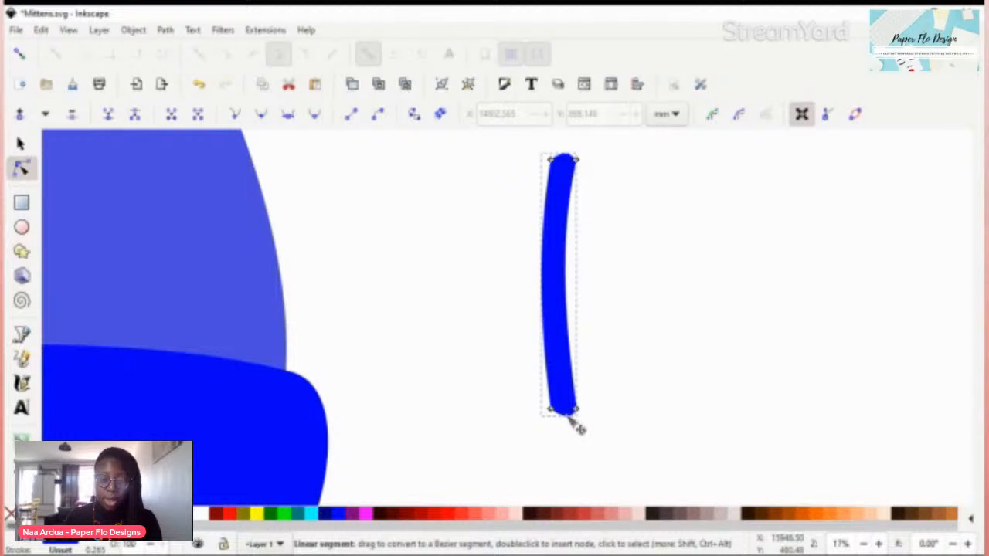
pyautogui.click(643, 360)
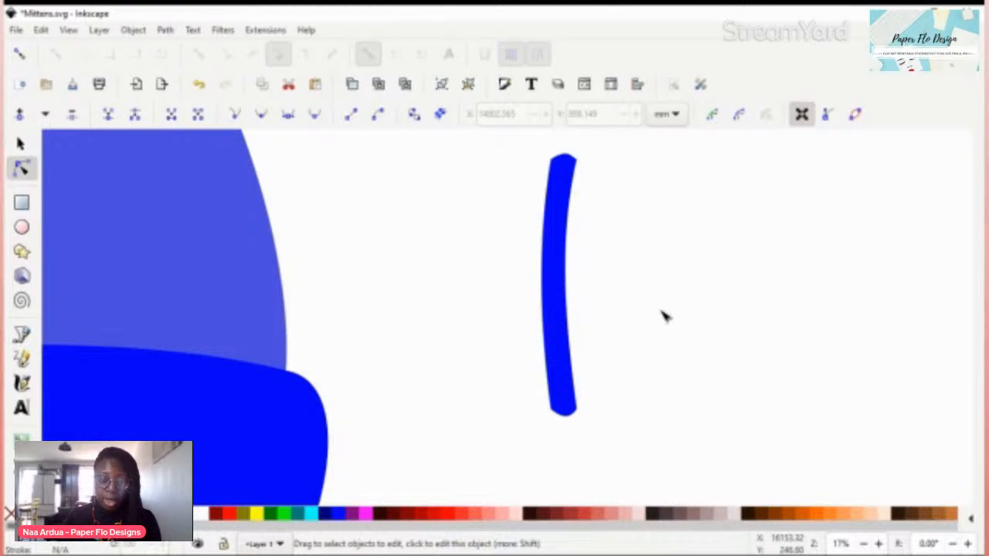
# - Recolor the curved strip with the dome's medium blue using the Dropper tool
pyautogui.scroll(-4, 665, 316)
pyautogui.moveTo(676, 306); pyautogui.dragTo(647, 320)
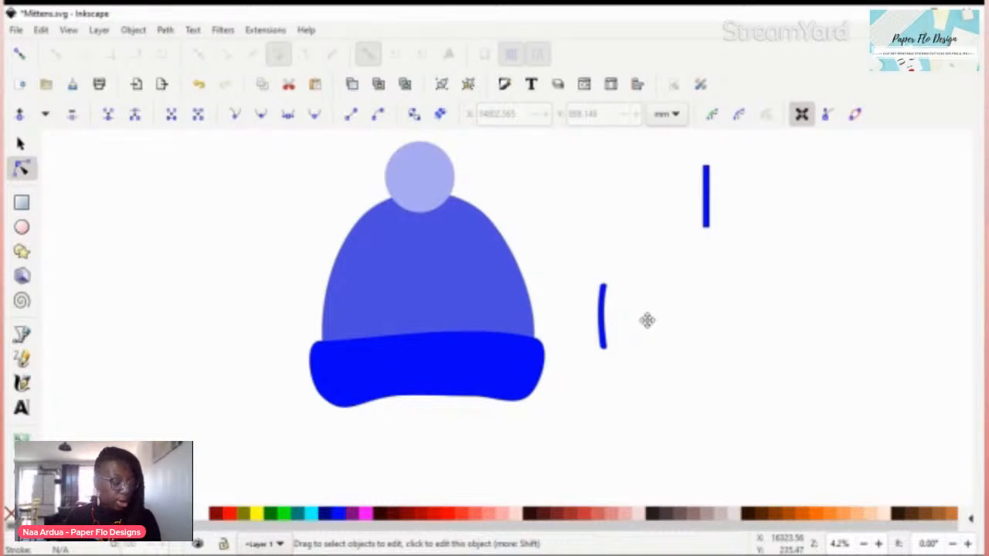
pyautogui.click(602, 325)
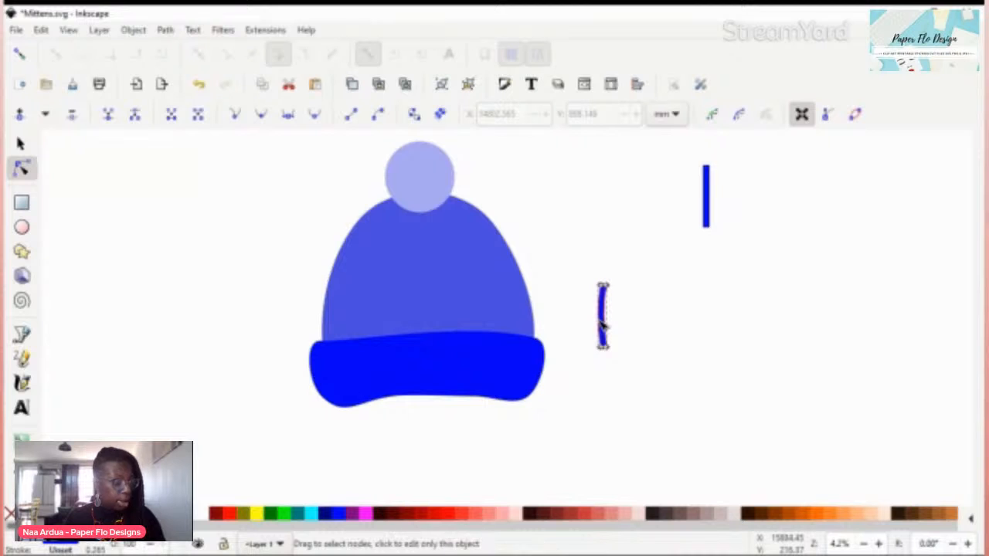
pyautogui.press('s')
pyautogui.click(530, 283)
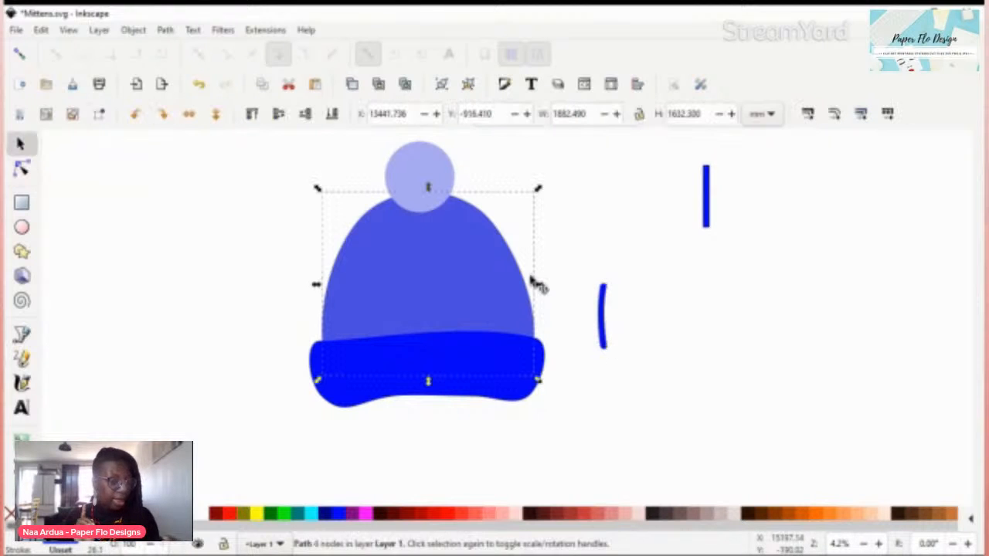
pyautogui.click(602, 315)
pyautogui.press('d')
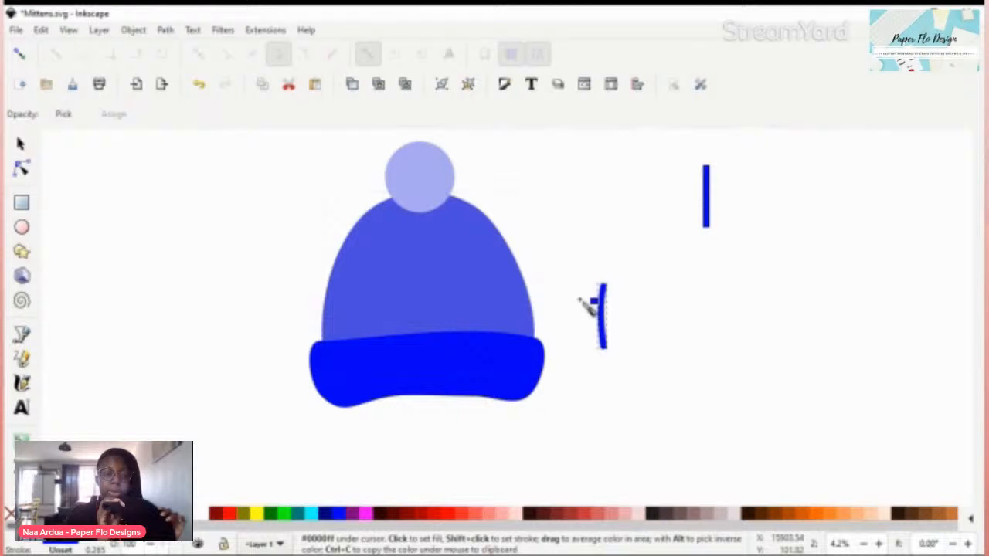
pyautogui.click(485, 278)
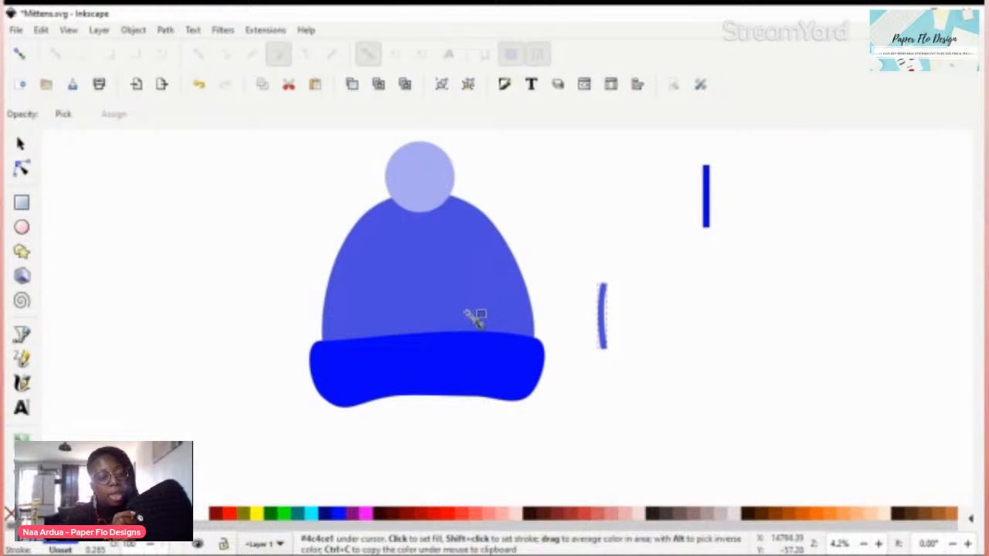
pyautogui.moveTo(430, 320); pyautogui.dragTo(443, 332)
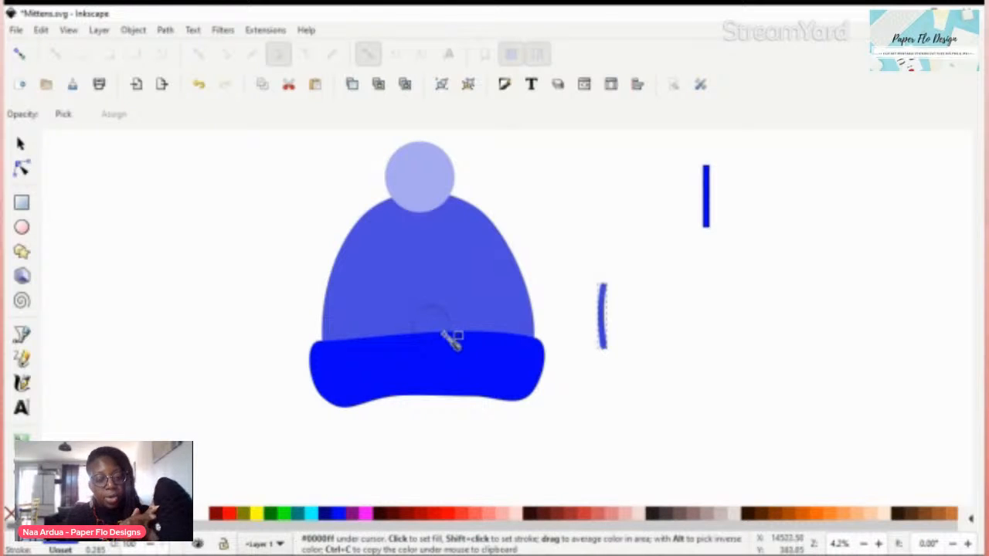
pyautogui.press('s')
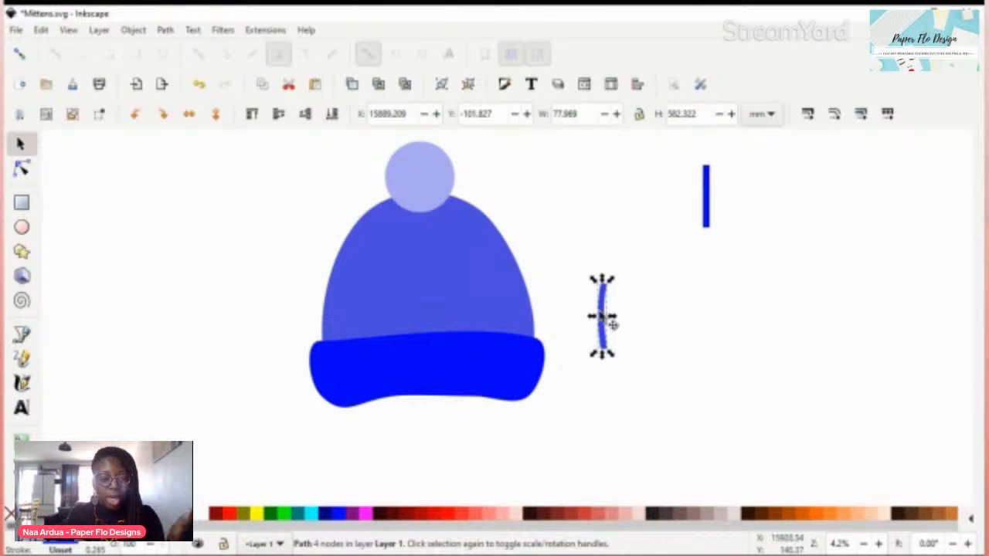
# - Place the curved strip across the brim near its left end, tilt it to follow the brim's curve, and deselect it
pyautogui.moveTo(610, 322); pyautogui.dragTo(340, 374)
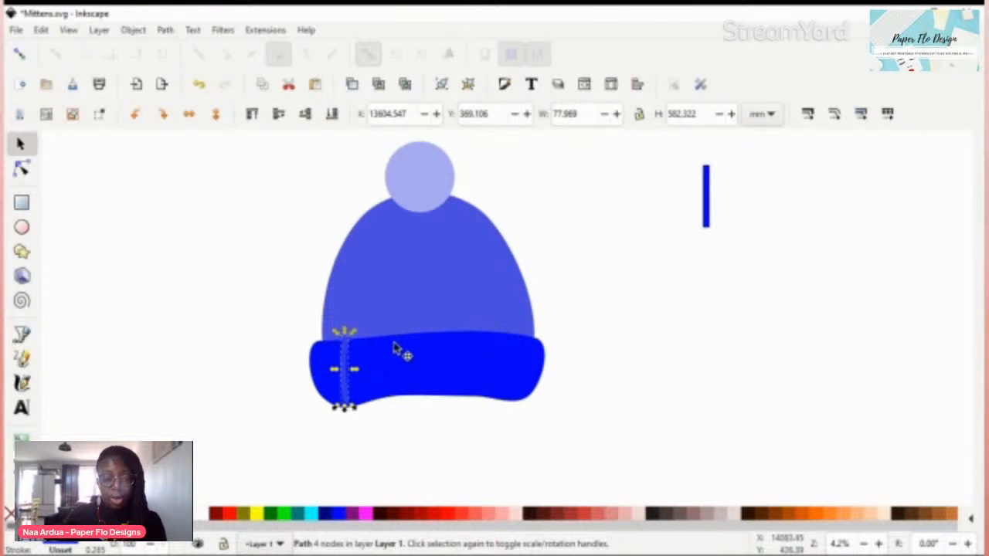
pyautogui.click(347, 398)
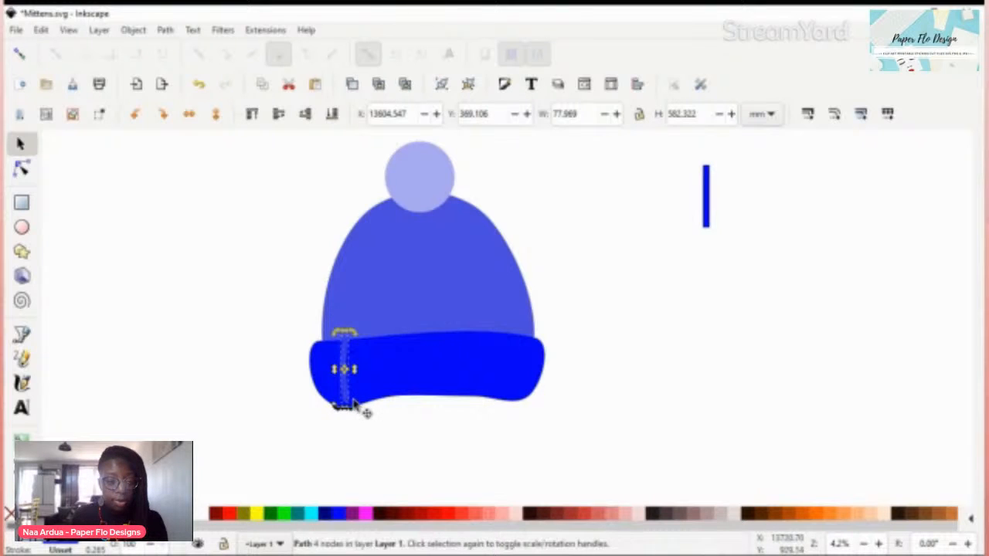
pyautogui.moveTo(351, 402)
pyautogui.mouseDown()
pyautogui.moveTo(364, 399)
pyautogui.moveTo(351, 395)
pyautogui.moveTo(362, 410)
pyautogui.mouseUp()
pyautogui.click(387, 416)
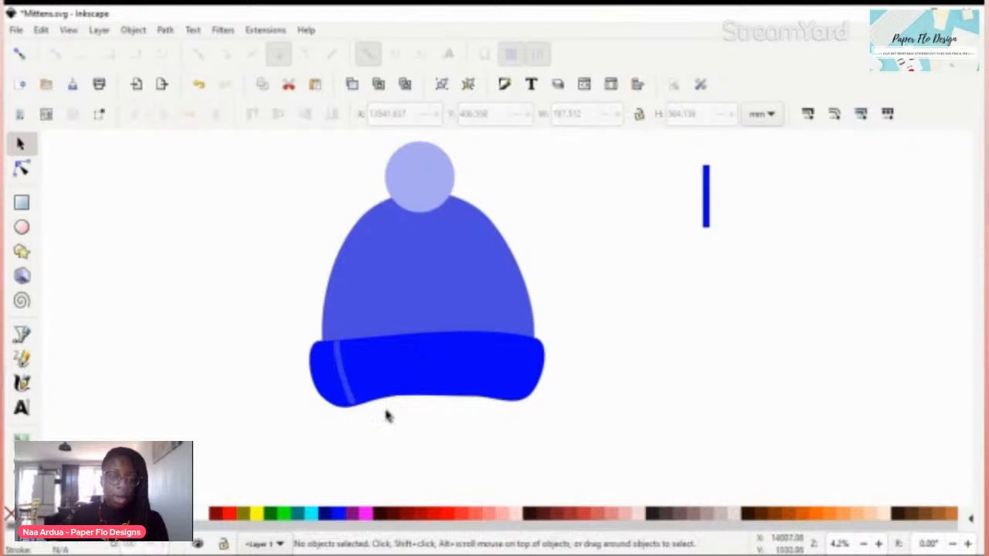
# - Enlarge the brim strip to about 223 by 590 mm and place a duplicate just to its right
pyautogui.click(355, 403)
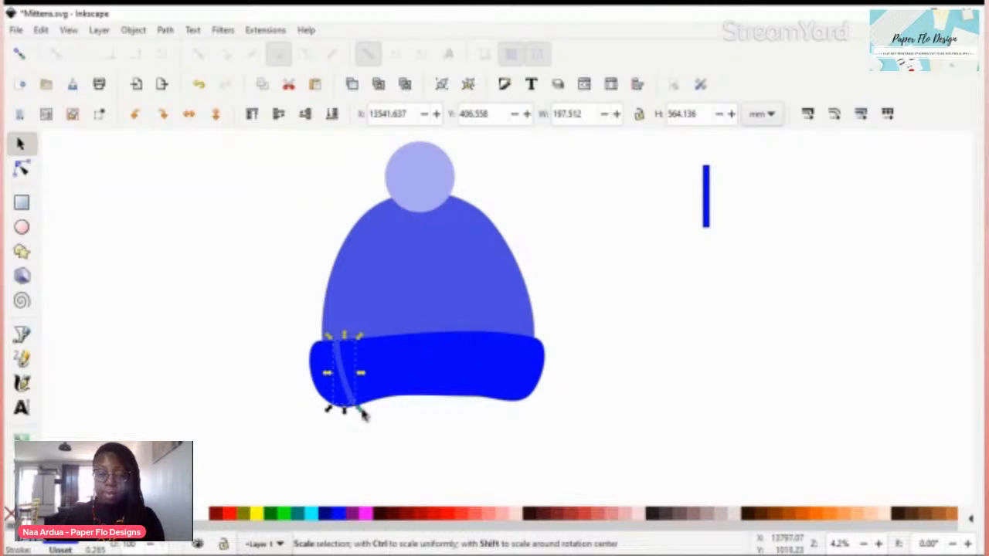
pyautogui.moveTo(363, 416); pyautogui.dragTo(367, 418)
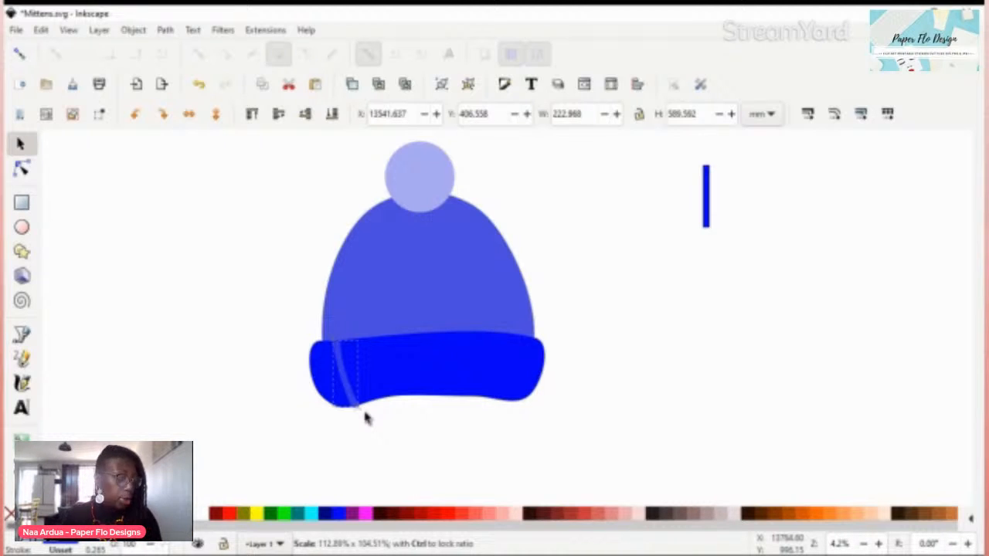
pyautogui.moveTo(345, 384); pyautogui.dragTo(368, 376)
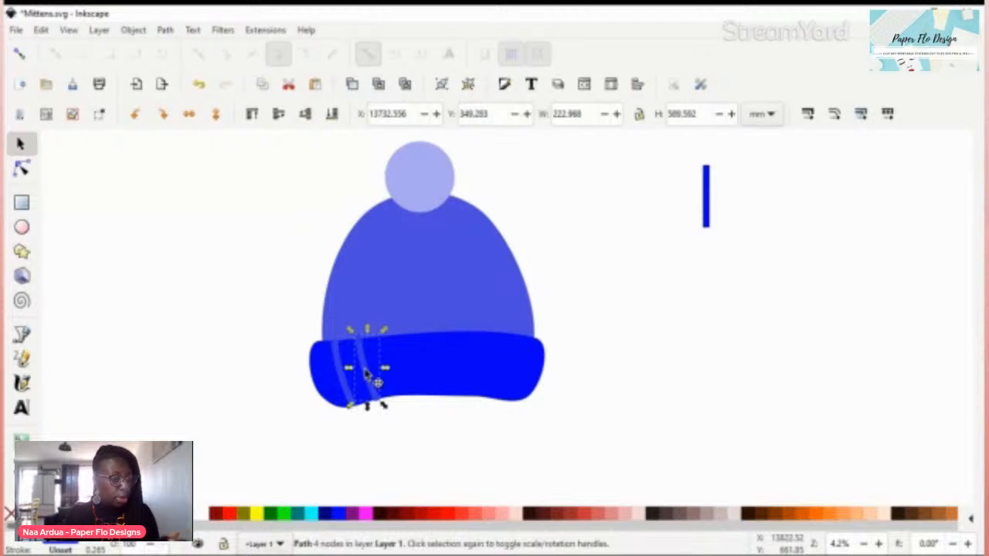
# - Rotate the second brim strip slightly more upright, to about 185 by 599 mm overall
pyautogui.click(358, 349)
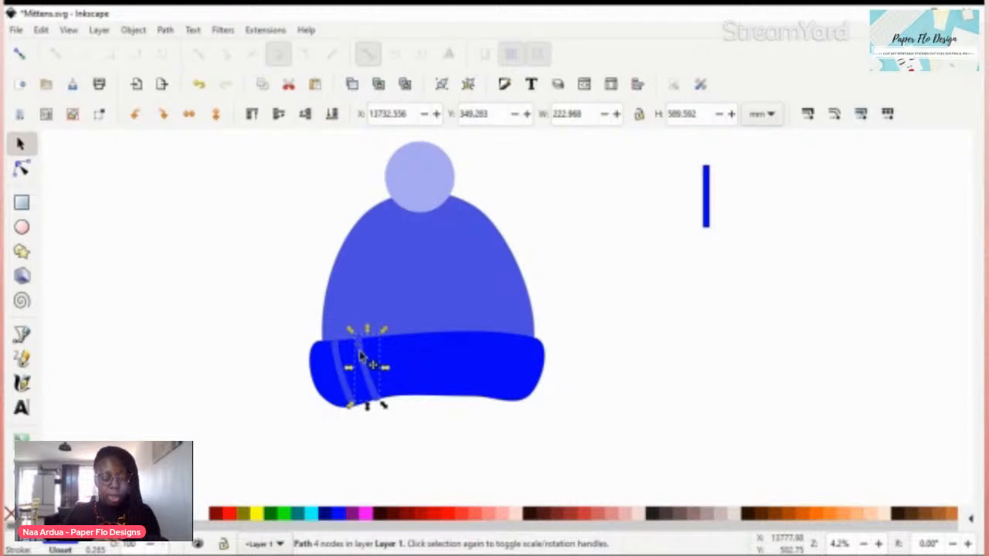
pyautogui.click(363, 353)
pyautogui.moveTo(387, 336); pyautogui.dragTo(404, 358)
pyautogui.click(399, 363)
pyautogui.hotkey('ctrl', 'z')
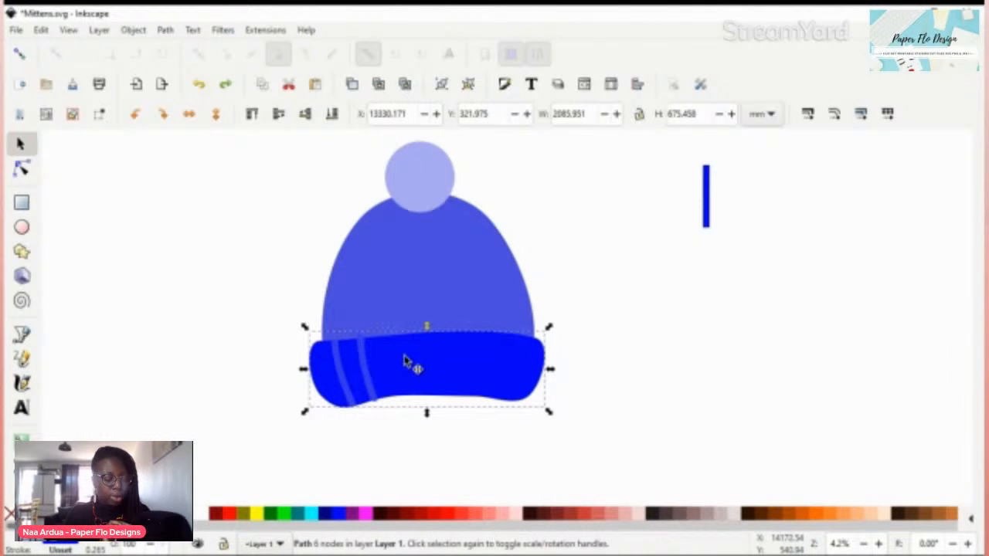
# - Duplicate the second brim strip and place the copy to its right as a third rib
pyautogui.click(367, 370)
pyautogui.hotkey('ctrl', 'd')
pyautogui.moveTo(364, 366); pyautogui.dragTo(395, 363)
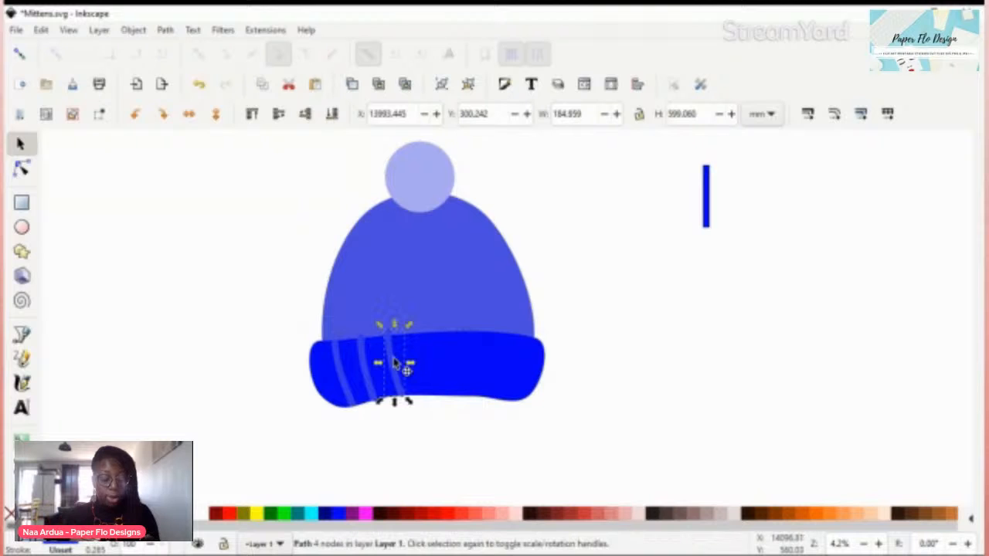
pyautogui.doubleClick(369, 371)
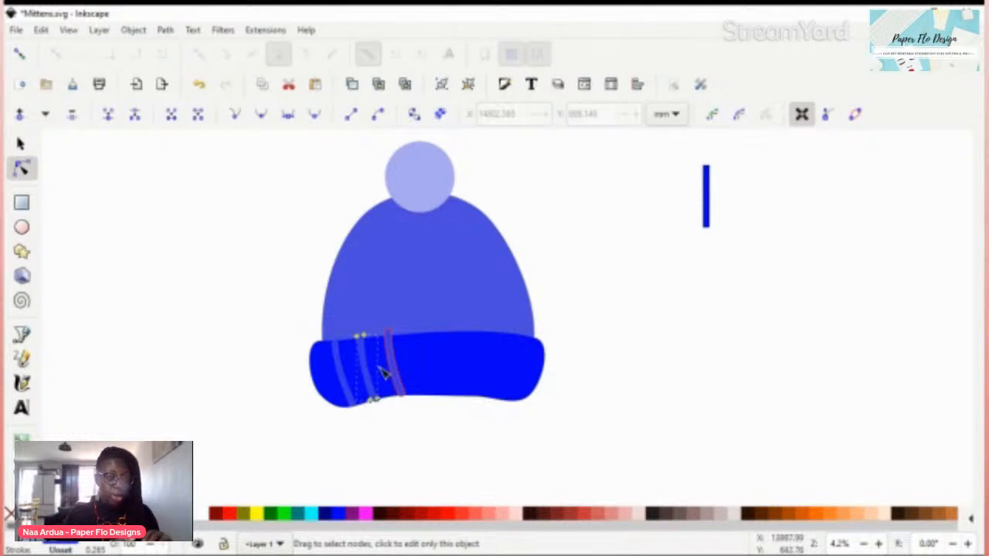
pyautogui.press('s')
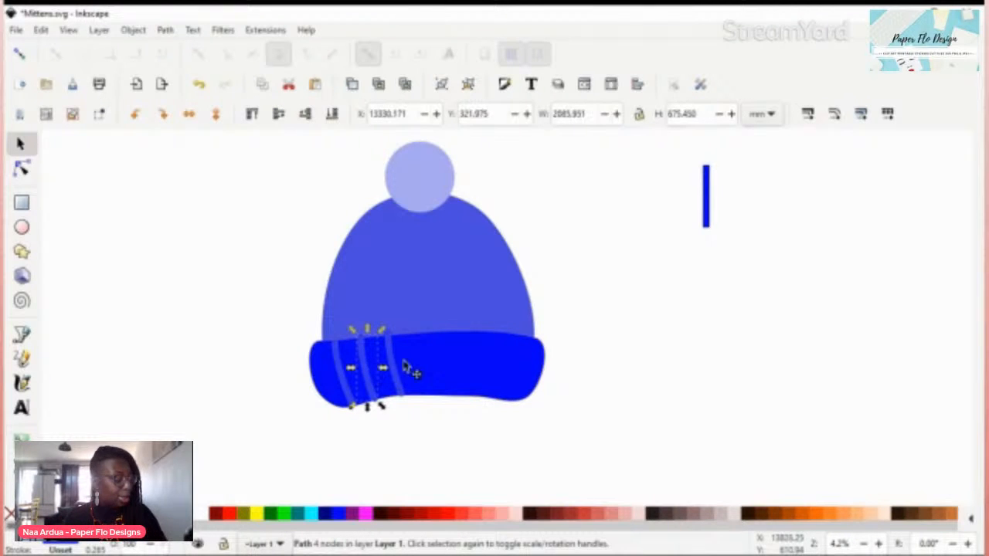
pyautogui.moveTo(405, 365); pyautogui.dragTo(435, 366)
pyautogui.hotkey('ctrl', 'z')
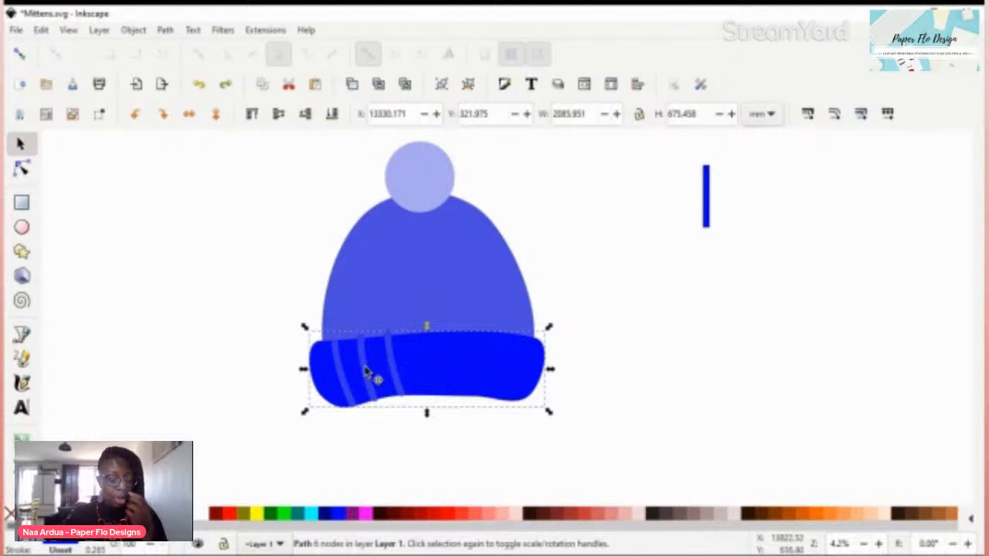
# - Add a fourth strip to the right of the third by copying the second one, and turn it nearly upright
pyautogui.click(368, 370)
pyautogui.moveTo(367, 371); pyautogui.dragTo(429, 405)
pyautogui.click(423, 397)
# - Rotate the third brim strip slightly more upright, to about 162 by 603 mm overall, and nudge it into place
pyautogui.click(400, 390)
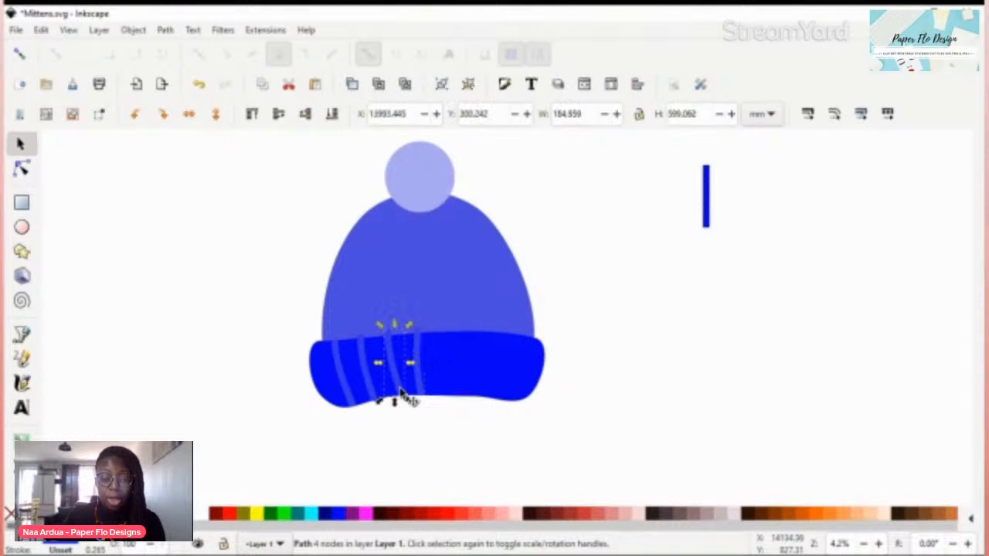
pyautogui.click(405, 401)
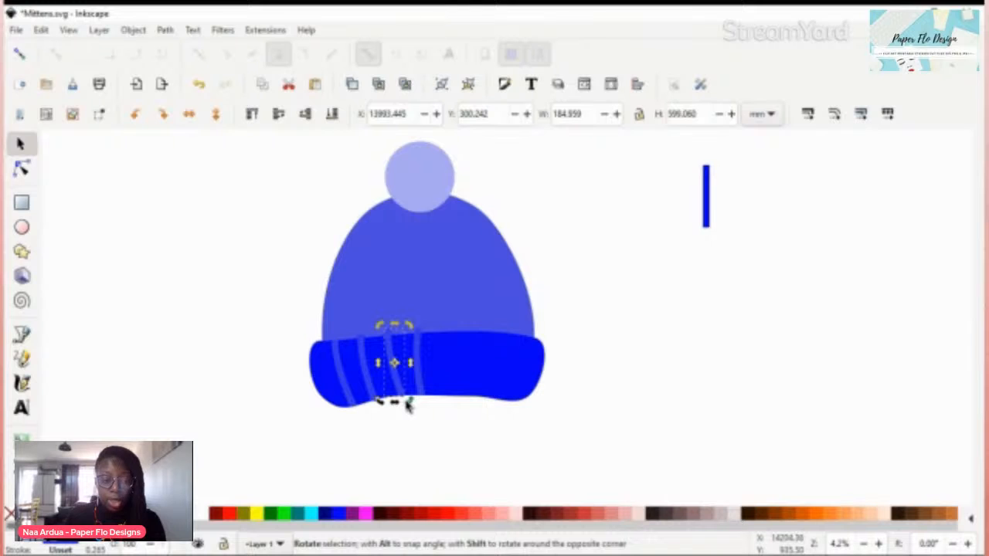
pyautogui.moveTo(408, 405); pyautogui.dragTo(410, 409)
pyautogui.click(456, 416)
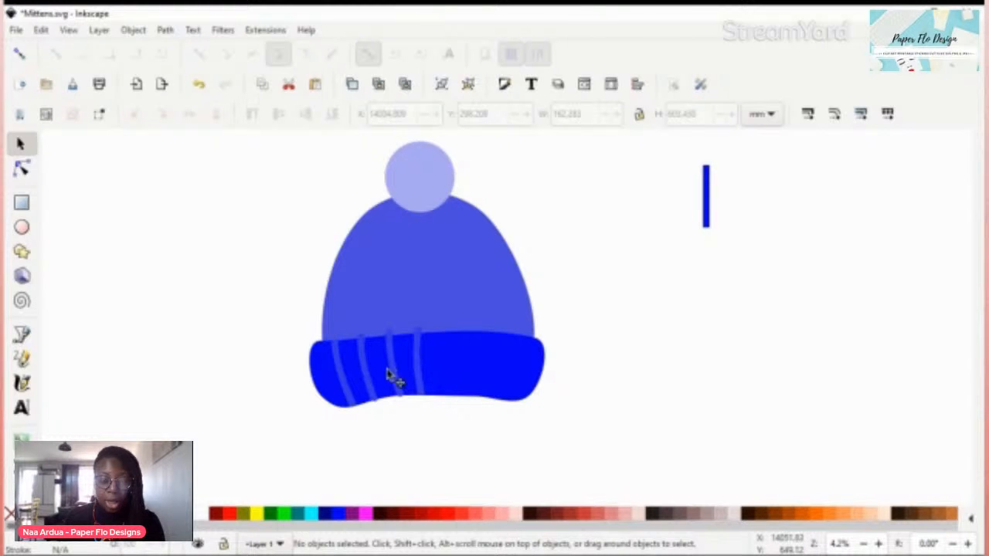
pyautogui.moveTo(389, 374); pyautogui.dragTo(390, 374)
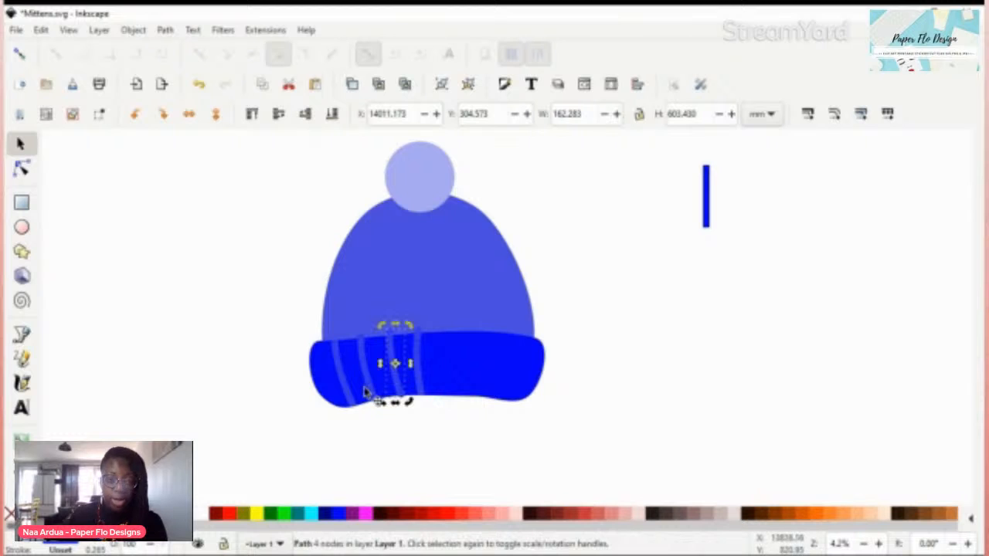
# - Stretch the first brim strip to about 641 mm tall, place a copy at the brim's far left end, and select that copy
pyautogui.click(353, 405)
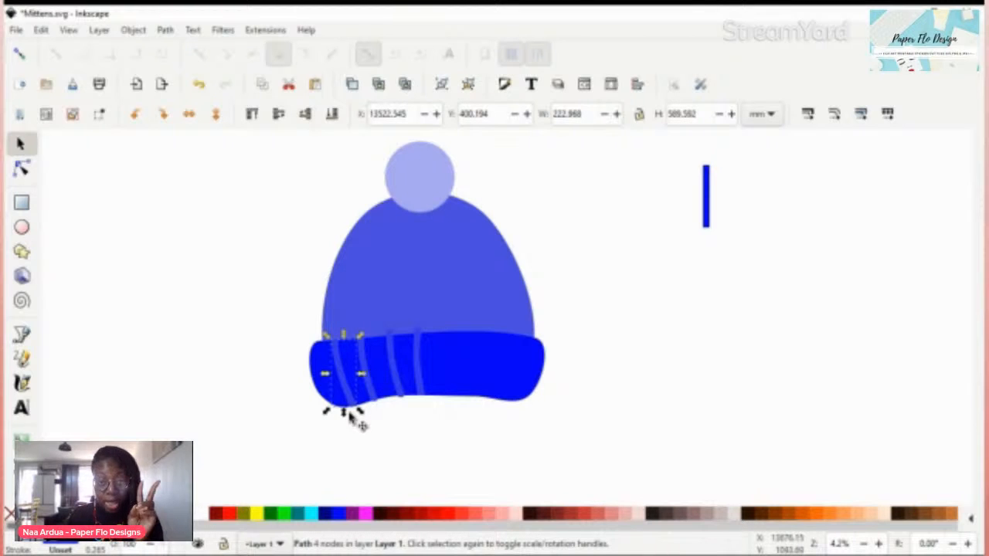
pyautogui.moveTo(345, 417); pyautogui.dragTo(344, 417)
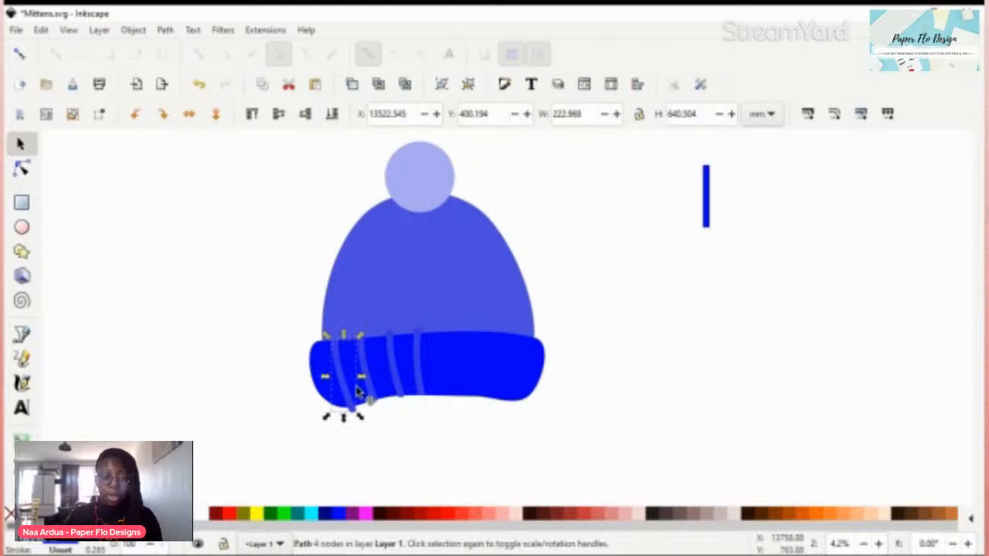
pyautogui.moveTo(351, 369); pyautogui.dragTo(313, 360)
pyautogui.click(441, 409)
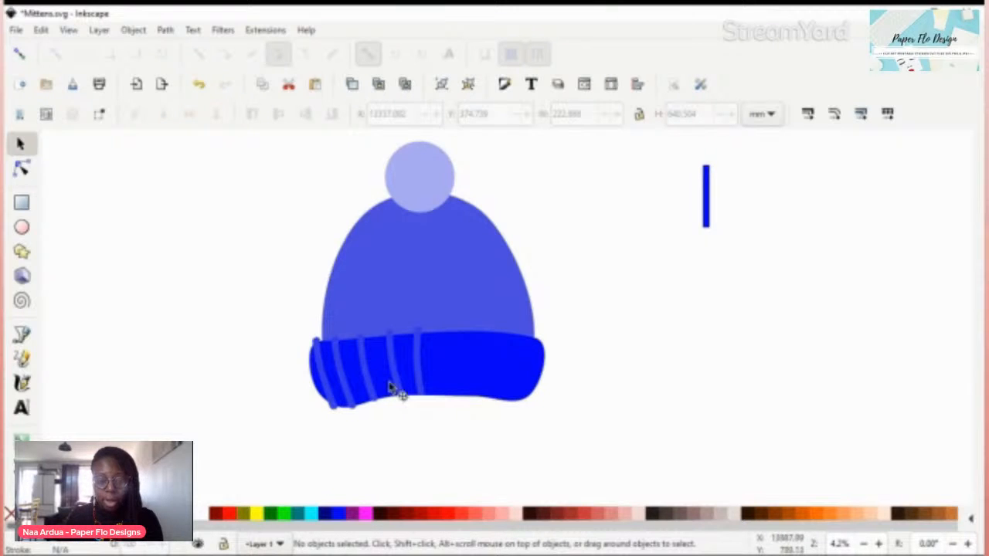
pyautogui.click(332, 397)
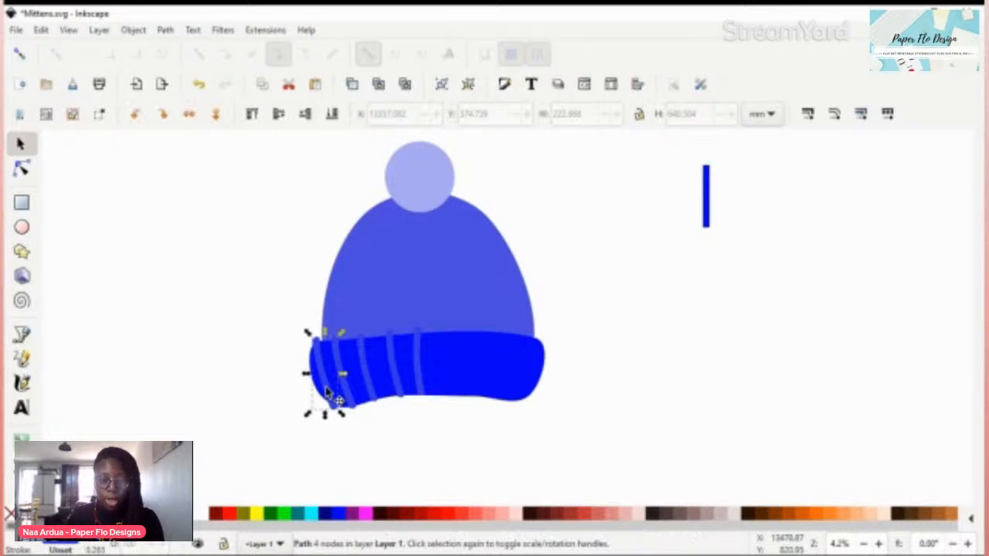
# - Nudge the second brim strip slightly right, and group all five strips on the brim's left half
pyautogui.click(348, 387)
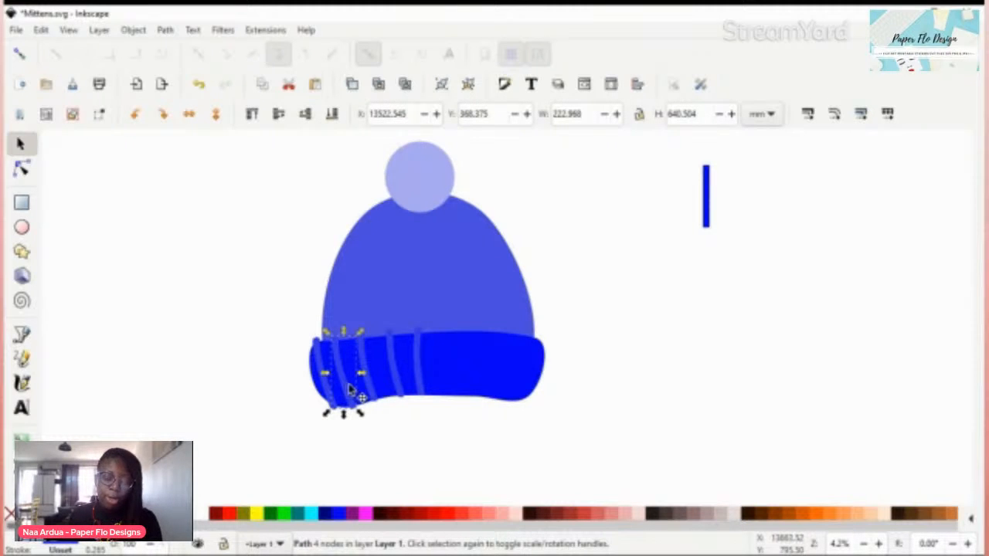
pyautogui.moveTo(348, 383); pyautogui.dragTo(357, 386)
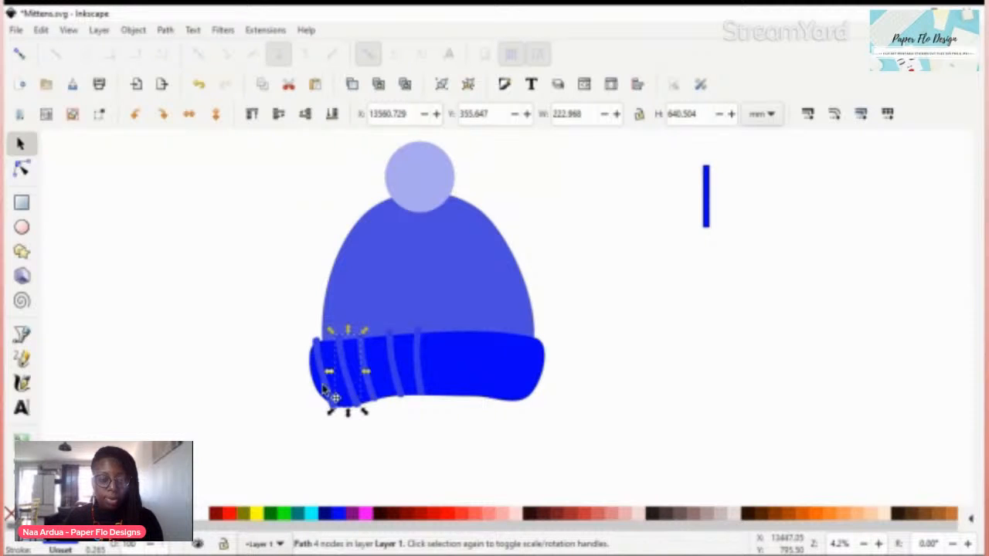
pyautogui.keyDown('shift'); pyautogui.click(333, 385); pyautogui.keyUp('shift')
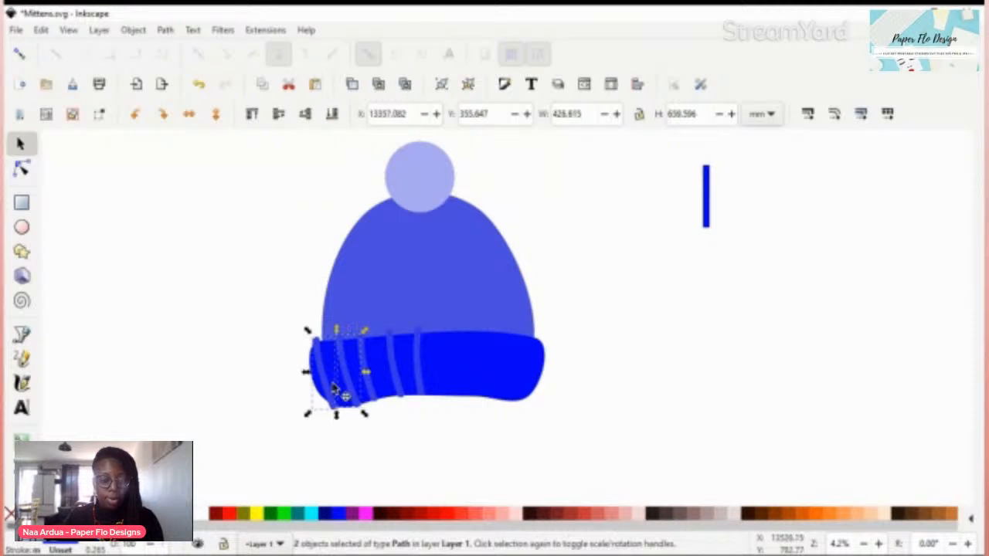
pyautogui.keyDown('shift'); pyautogui.click(375, 394); pyautogui.keyUp('shift')
pyautogui.keyDown('shift'); pyautogui.click(421, 388); pyautogui.keyUp('shift')
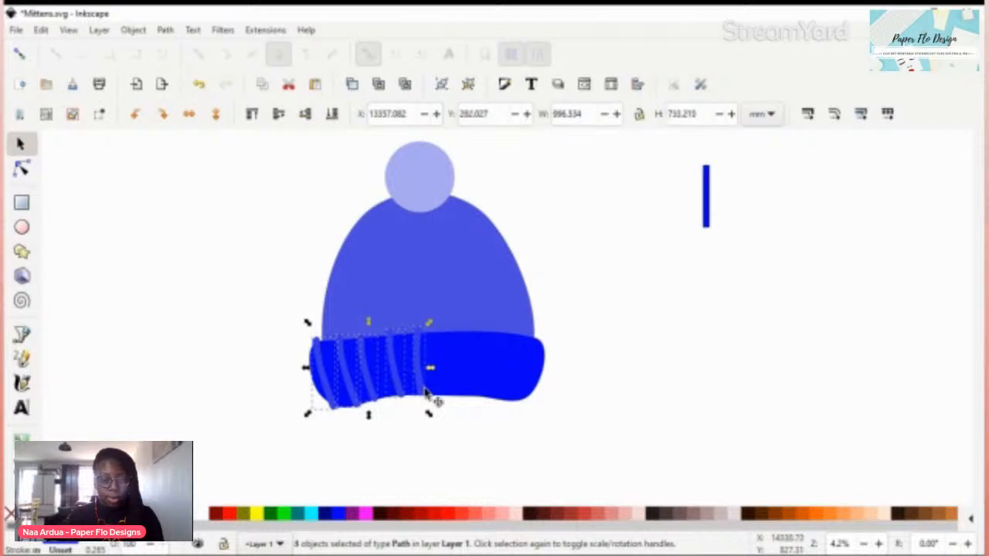
pyautogui.keyDown('shift'); pyautogui.click(428, 404); pyautogui.keyUp('shift')
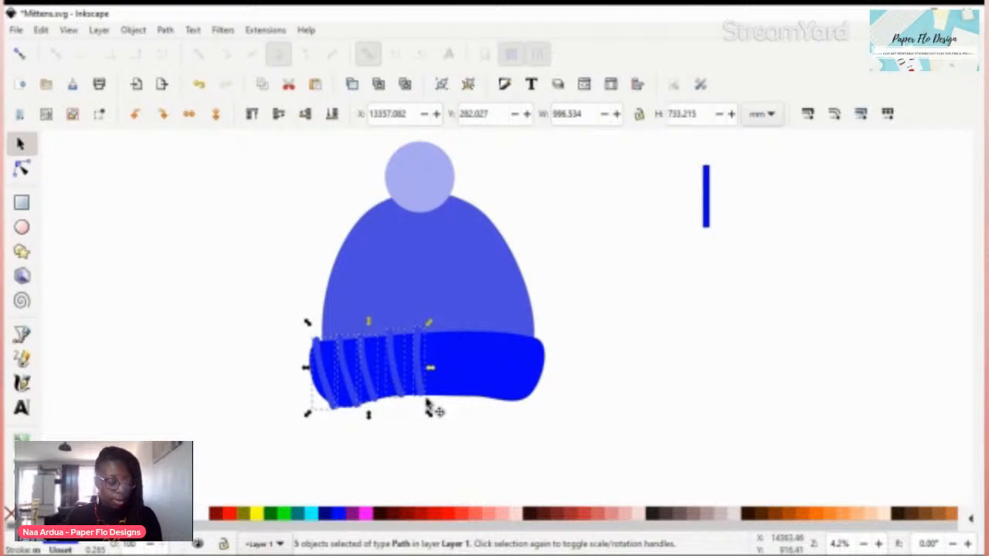
pyautogui.hotkey('ctrl', 'g')
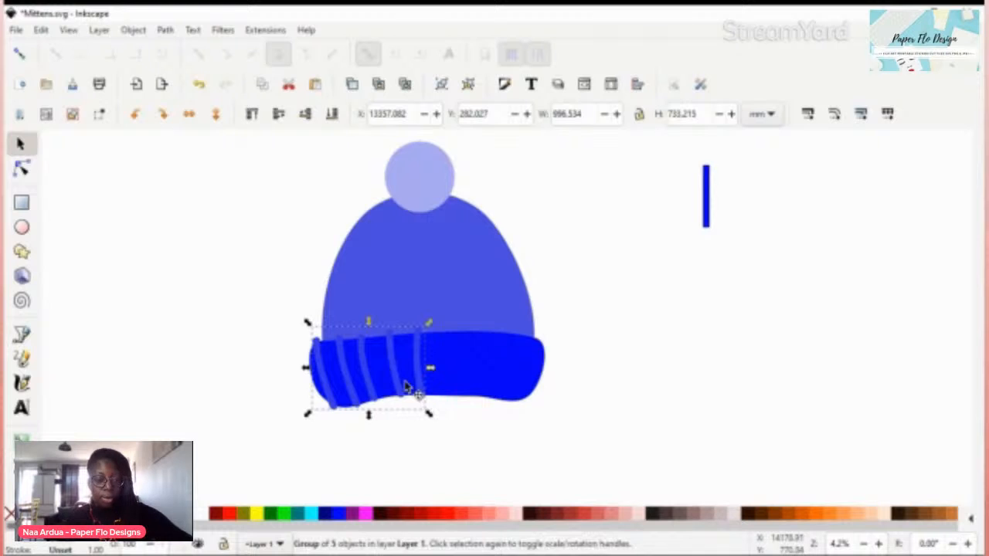
# - Duplicate the group of five strips and flip the copy horizontally
pyautogui.hotkey('ctrl', 'd')
pyautogui.press('h')
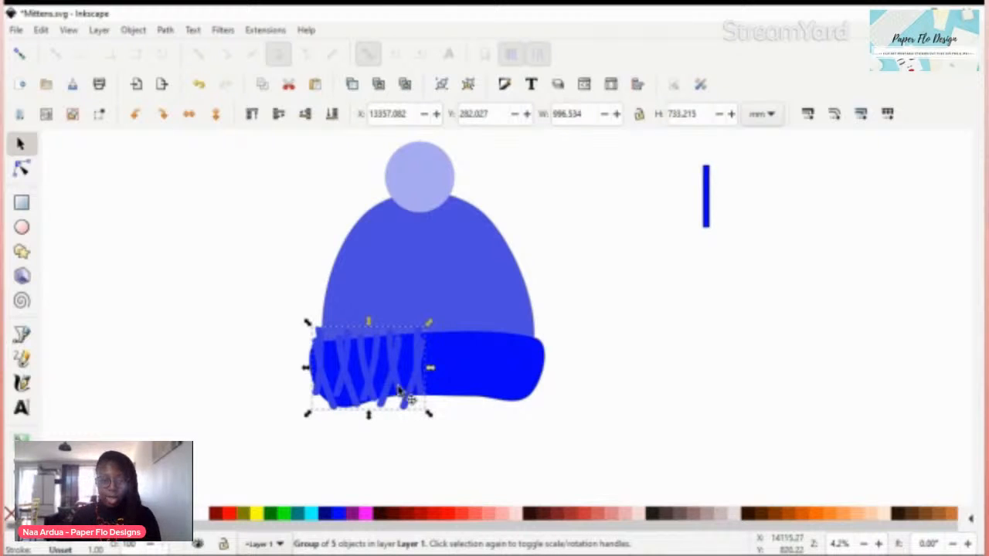
pyautogui.moveTo(404, 393); pyautogui.dragTo(507, 377)
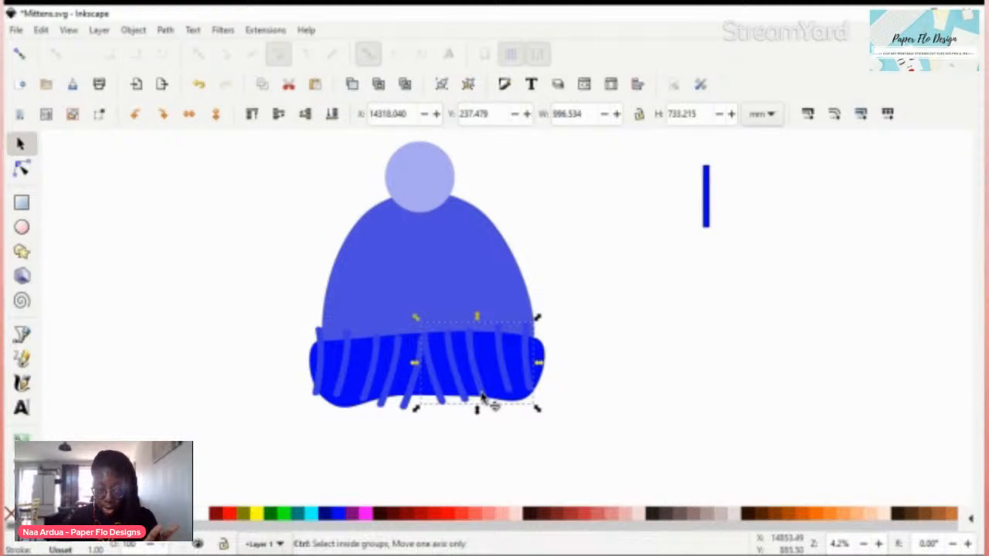
pyautogui.hotkey('ctrl', 'z')
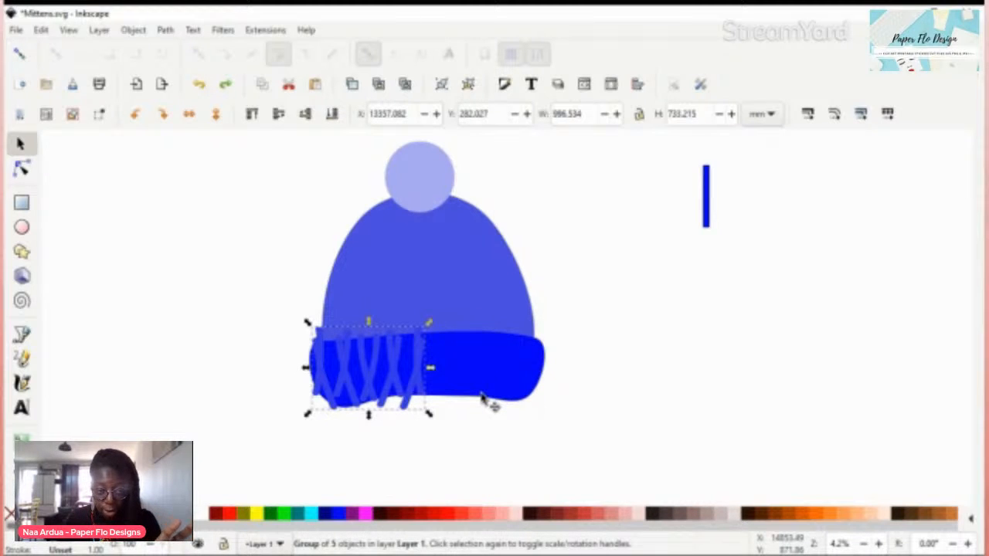
pyautogui.click(443, 417)
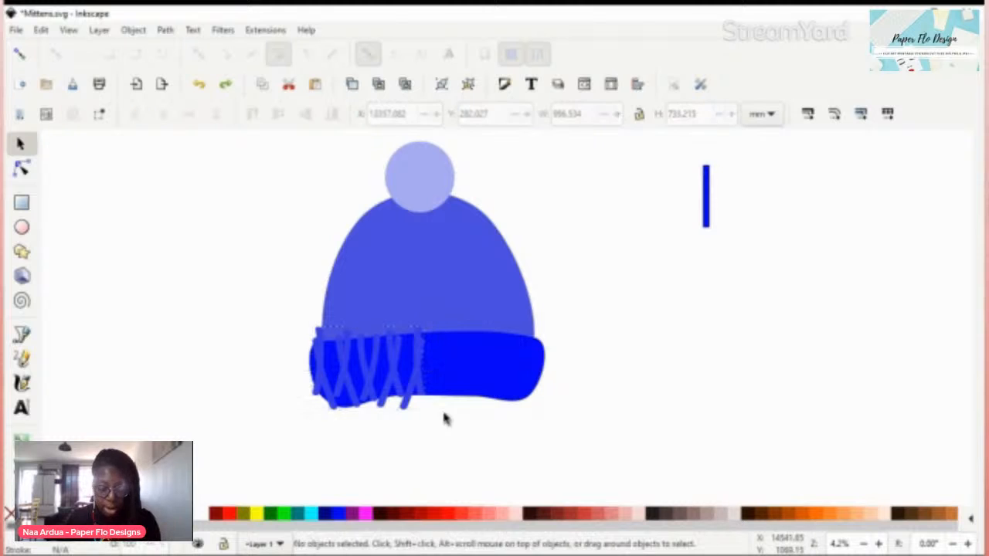
# - Move the mirrored strip group onto the brim's right half and rotate it slightly, to about 977 by 659 mm overall
pyautogui.click(419, 408)
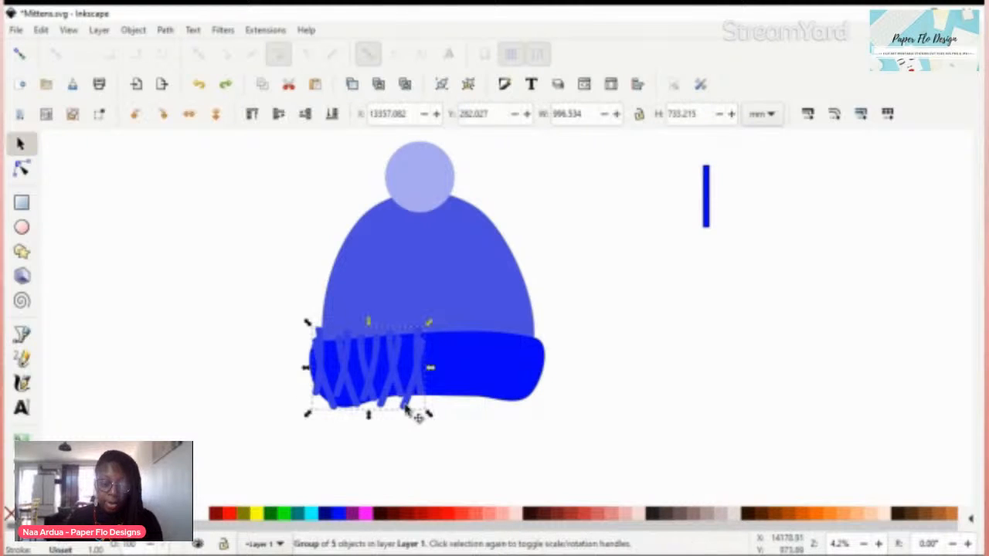
pyautogui.moveTo(420, 412); pyautogui.dragTo(530, 403)
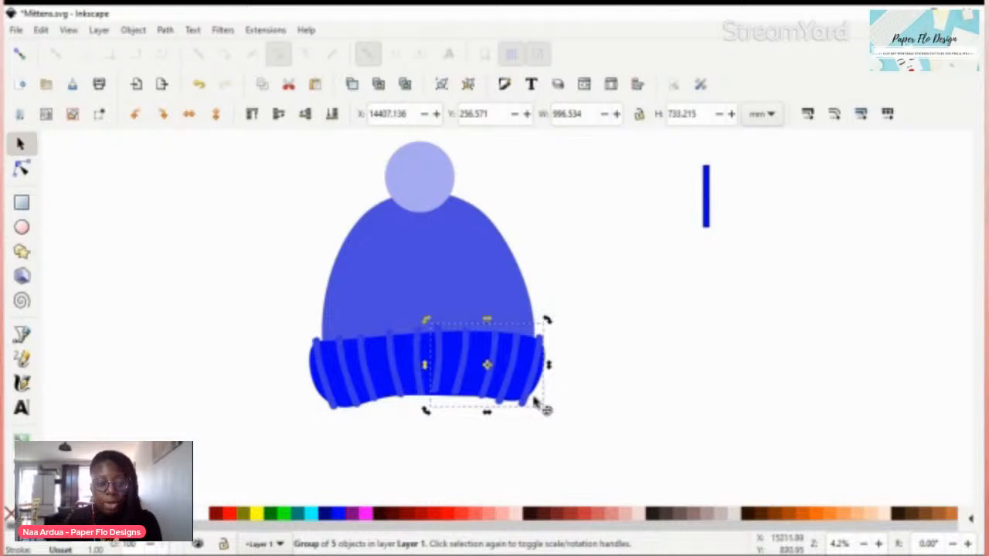
pyautogui.moveTo(549, 412); pyautogui.dragTo(549, 411)
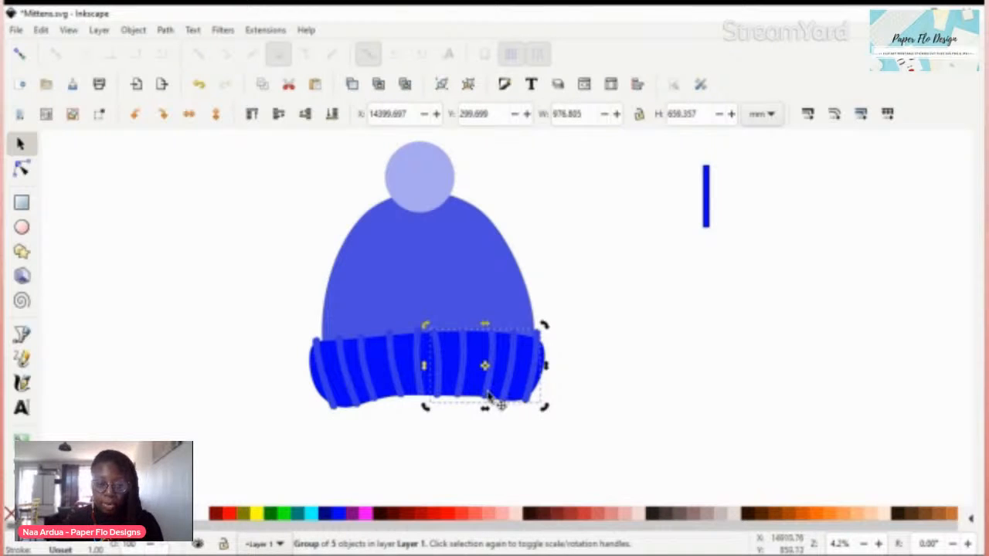
pyautogui.moveTo(491, 396); pyautogui.dragTo(490, 396)
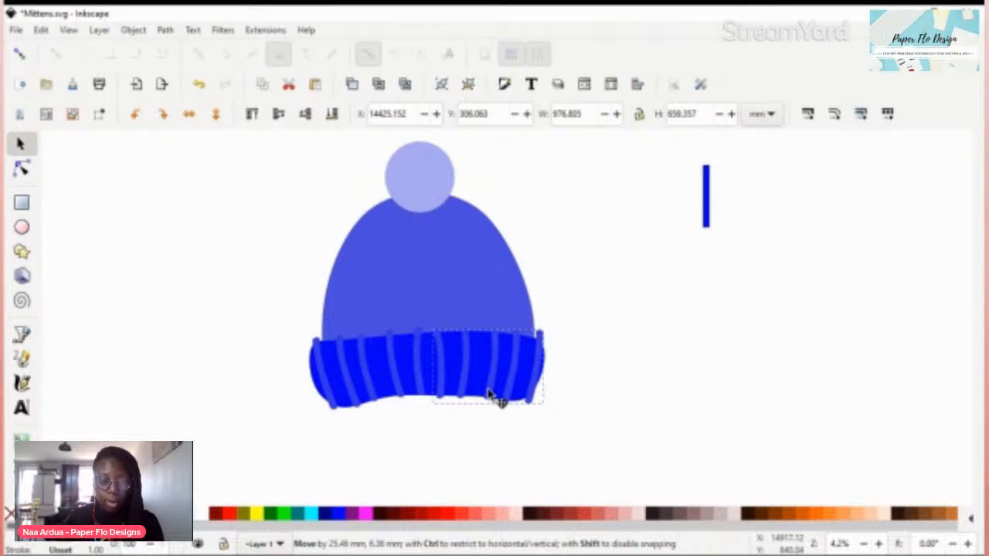
pyautogui.moveTo(489, 392); pyautogui.dragTo(489, 392)
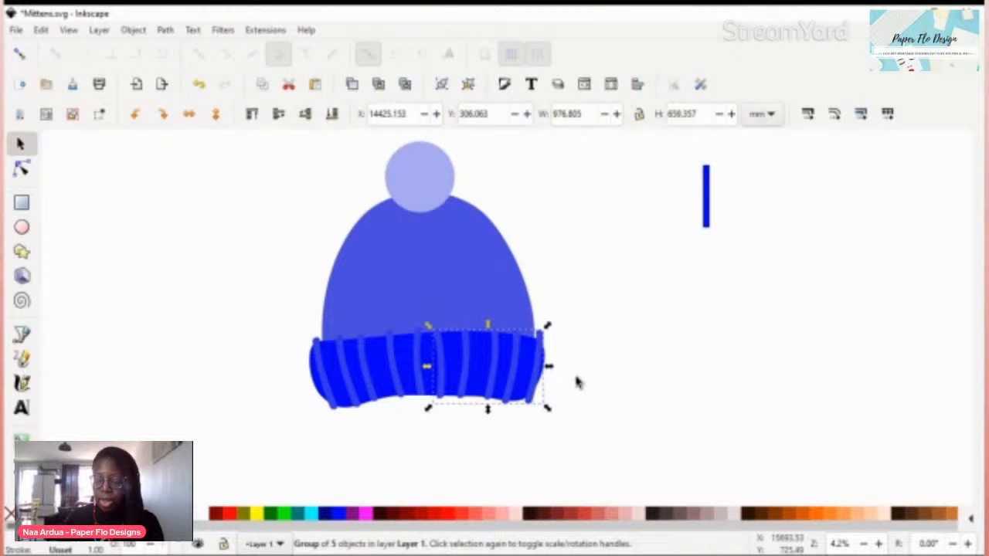
pyautogui.click(615, 361)
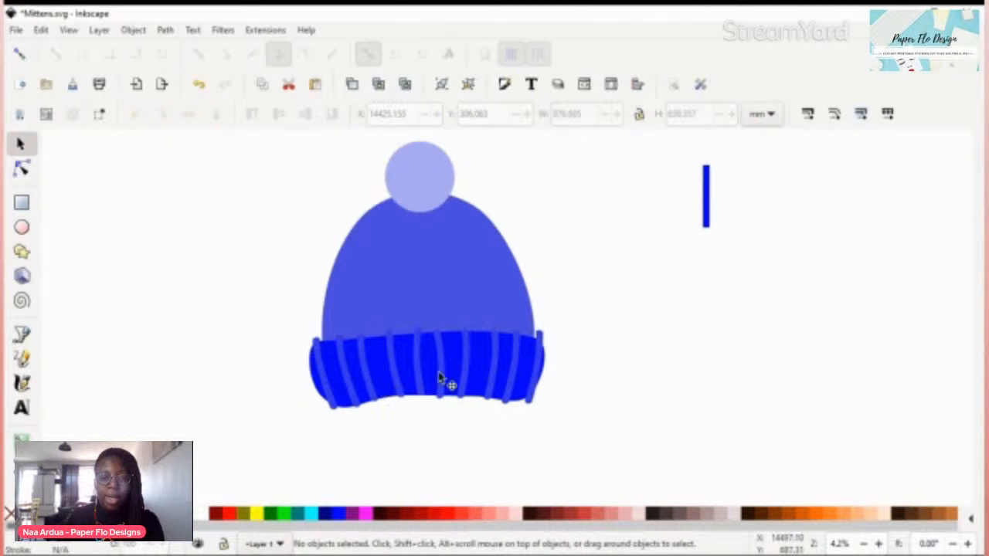
# - Stretch the right strip group upward to about 704 mm tall and ungroup both strip groups
pyautogui.click(504, 363)
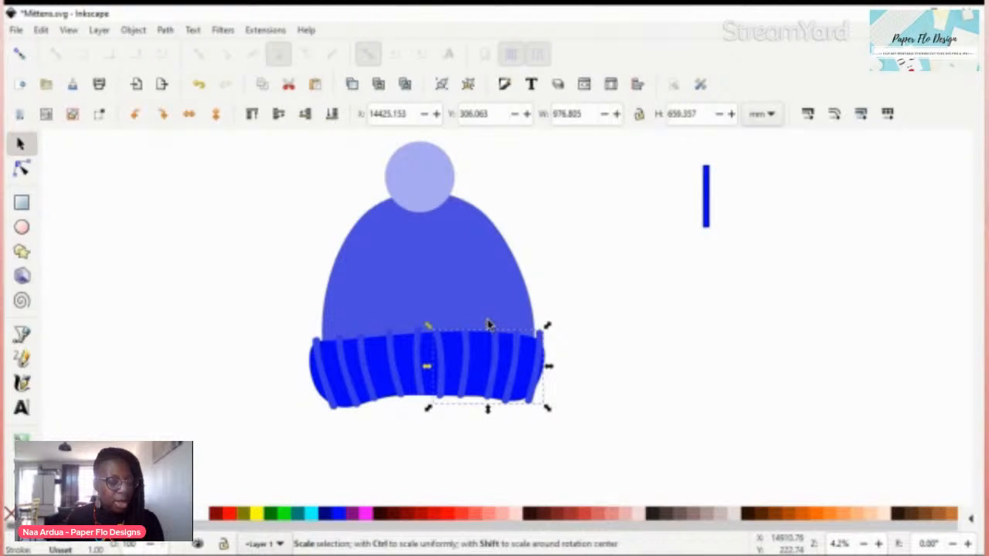
pyautogui.moveTo(488, 325); pyautogui.dragTo(488, 319)
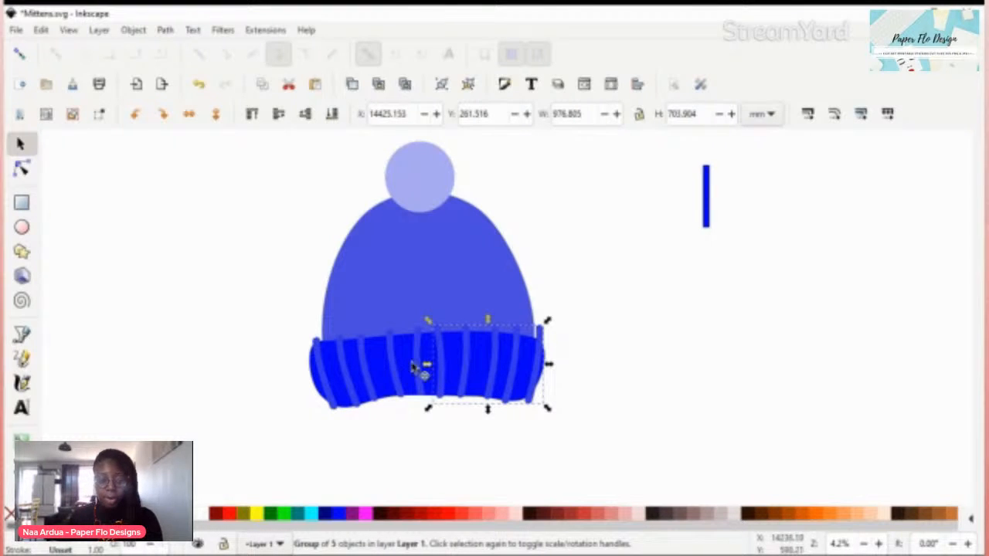
pyautogui.hotkey('ctrl', 'shift', 'g')
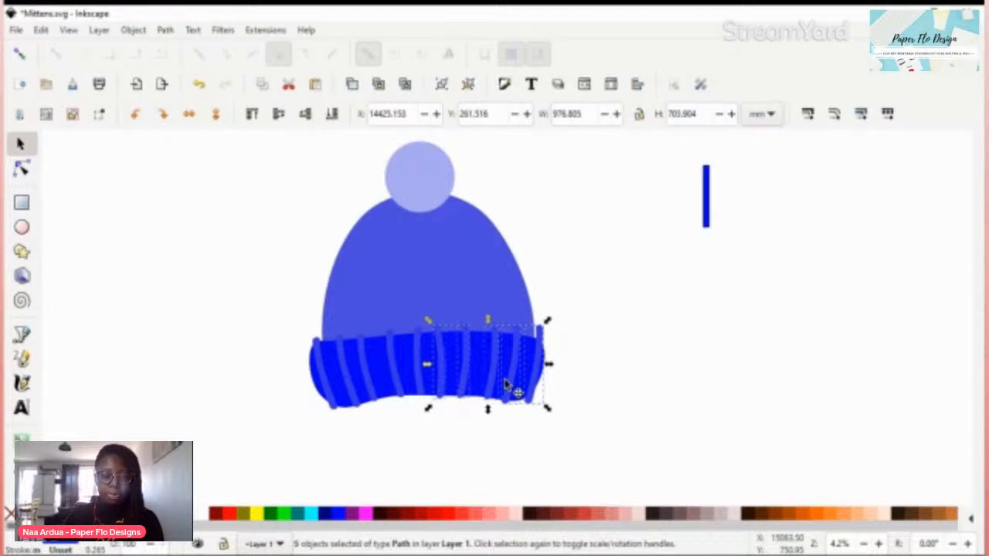
pyautogui.click(396, 377)
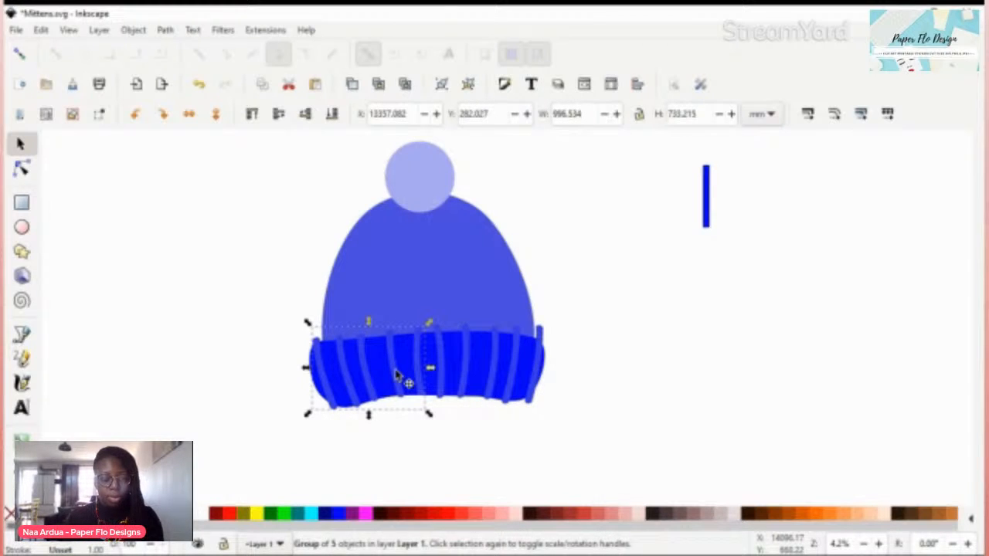
pyautogui.hotkey('ctrl', 'shift', 'g')
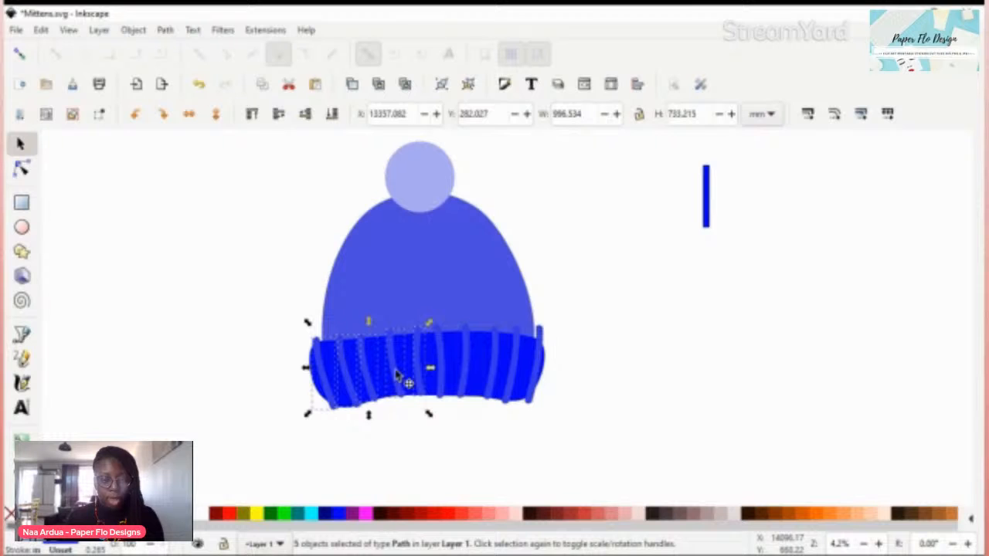
pyautogui.click(265, 326)
pyautogui.moveTo(262, 320); pyautogui.dragTo(554, 416)
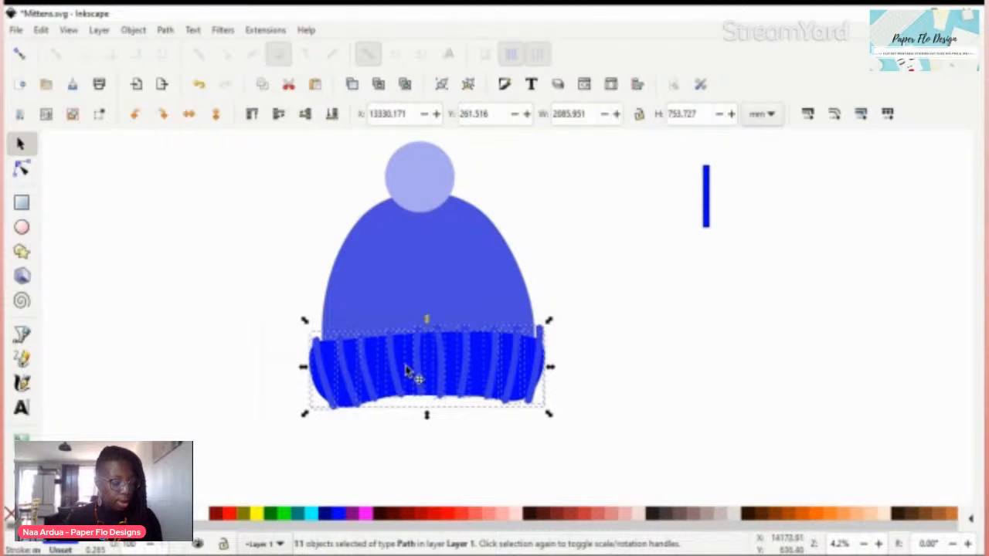
pyautogui.click(551, 381)
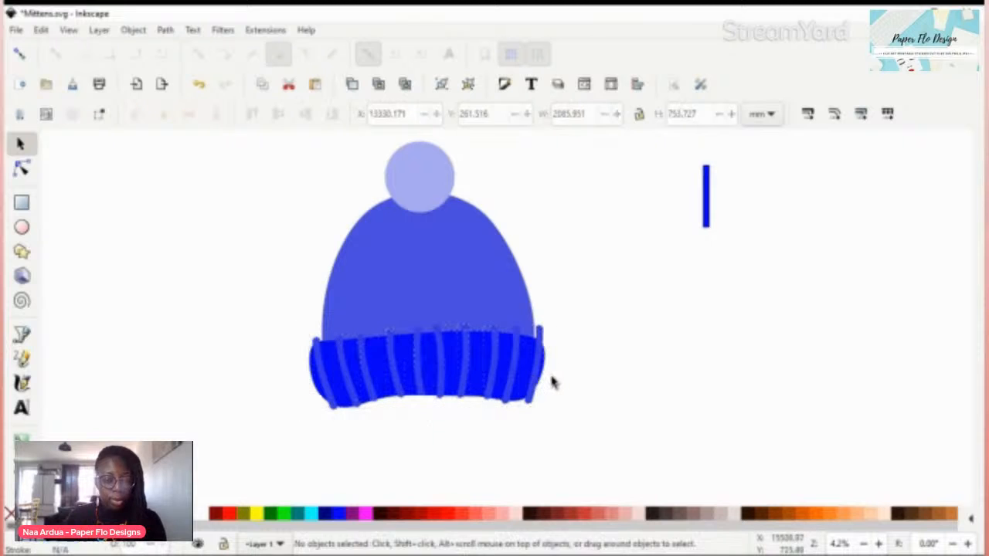
# - Select all brim strips by their shared fill colour and combine them into one path
pyautogui.click(368, 365)
pyautogui.rightClick(369, 366)
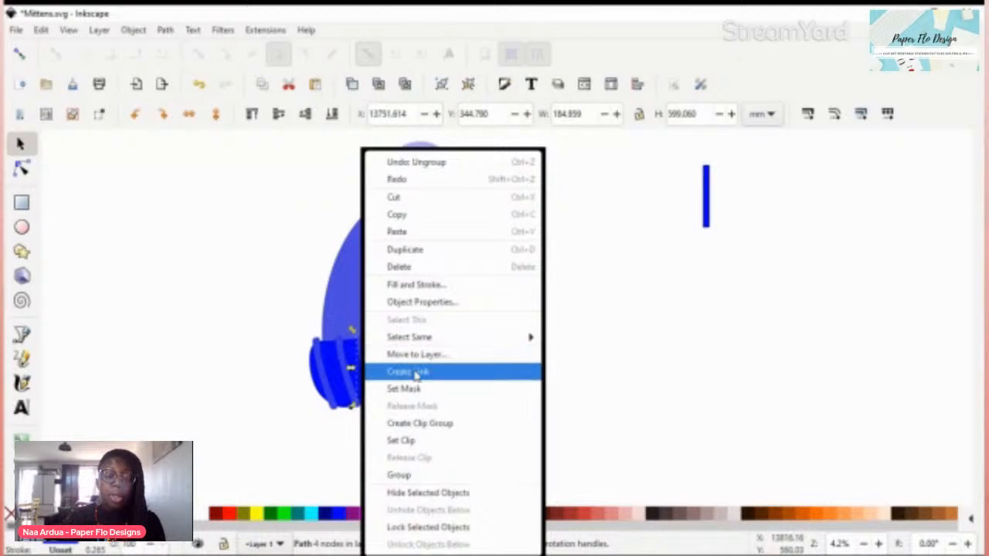
pyautogui.moveTo(506, 343)
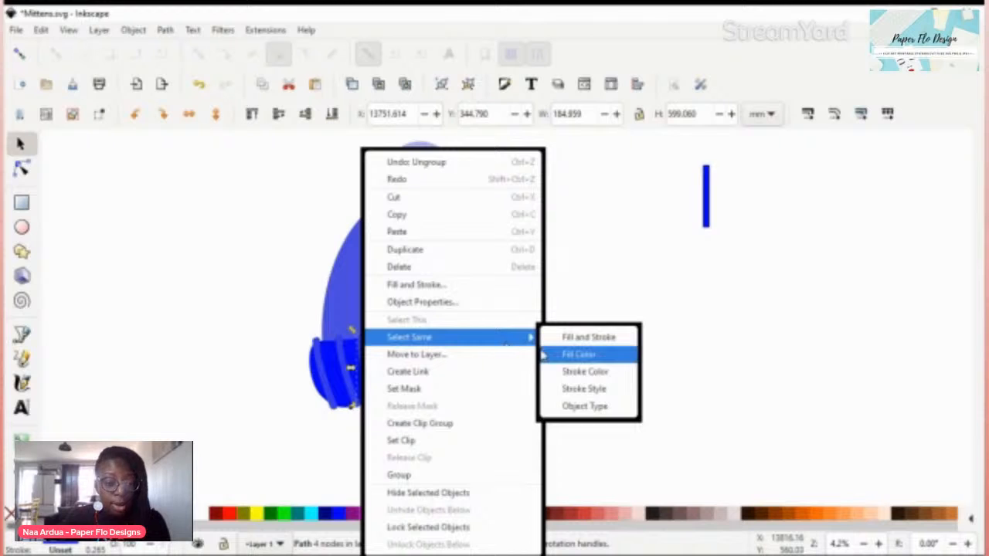
pyautogui.click(586, 356)
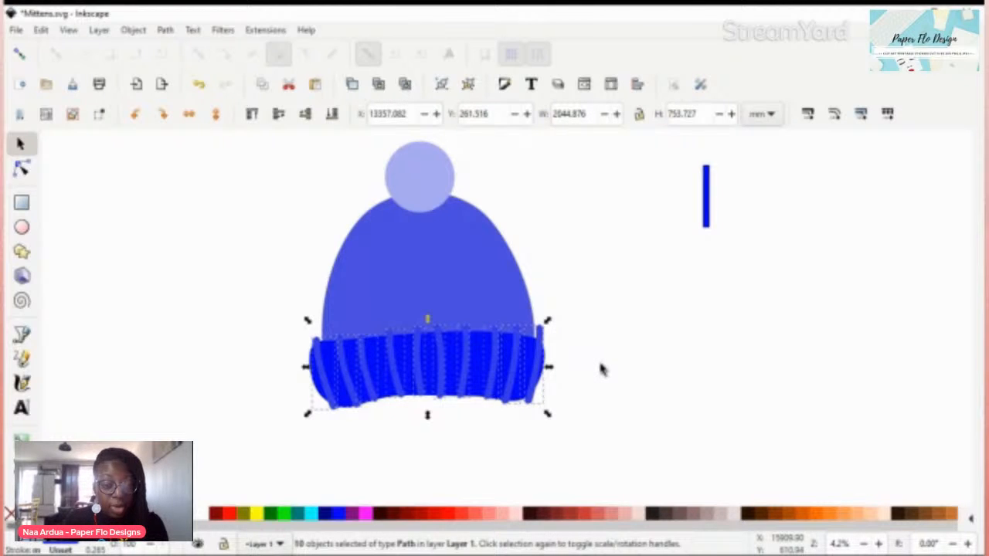
pyautogui.hotkey('ctrl', 'k')
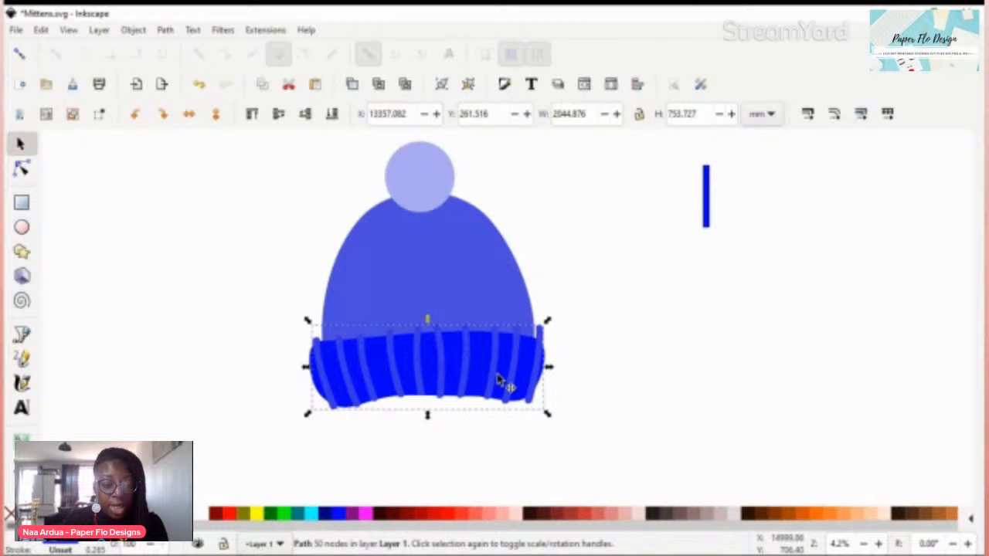
pyautogui.moveTo(499, 380); pyautogui.dragTo(624, 391)
pyautogui.hotkey('ctrl', 'z')
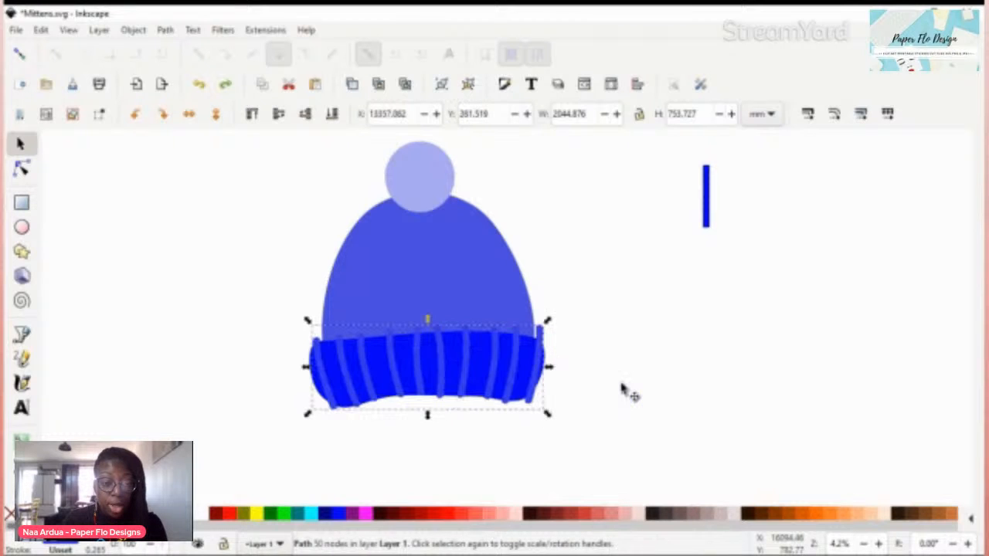
pyautogui.click(610, 365)
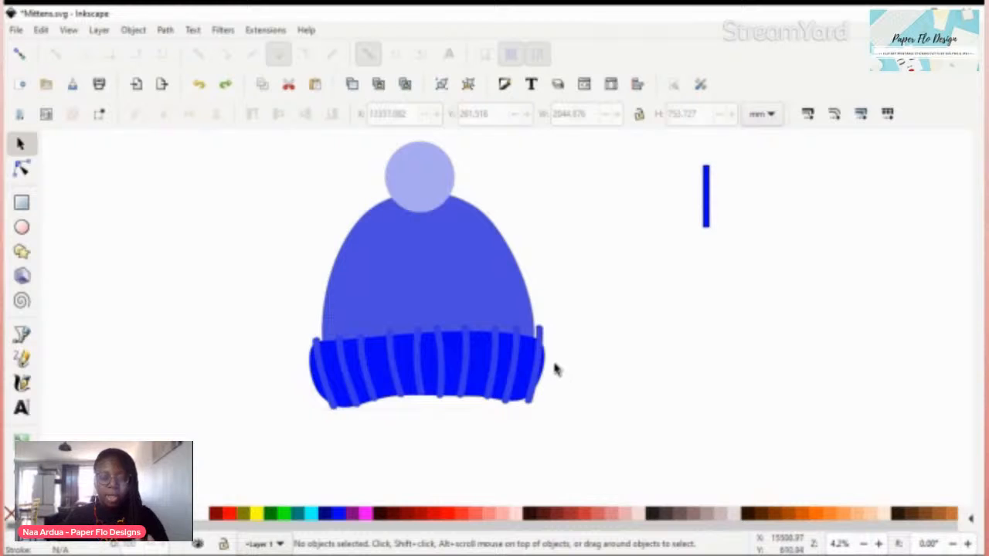
# - Duplicate the brim and use the copy to divide the combined strips along the brim's outline
pyautogui.click(525, 373)
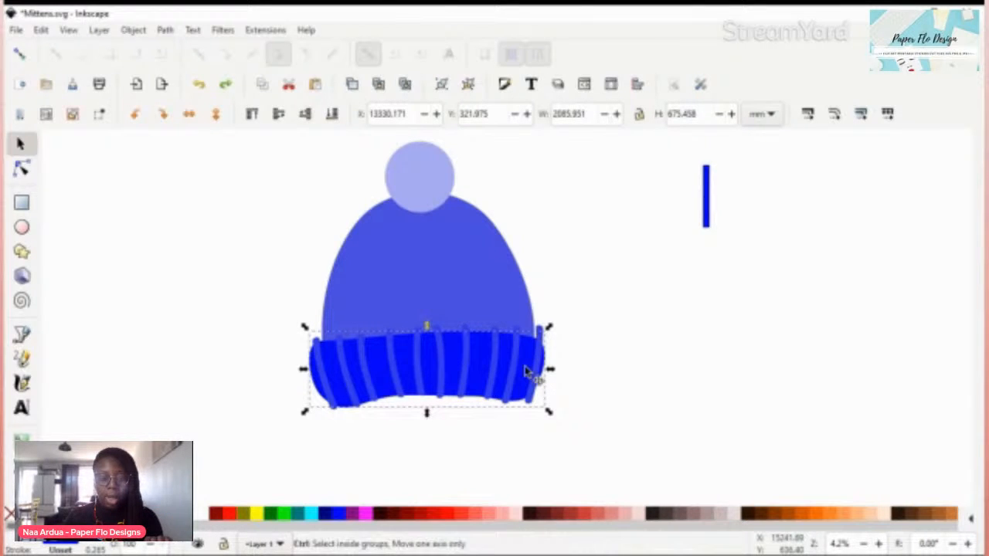
pyautogui.hotkey('ctrl', 'd')
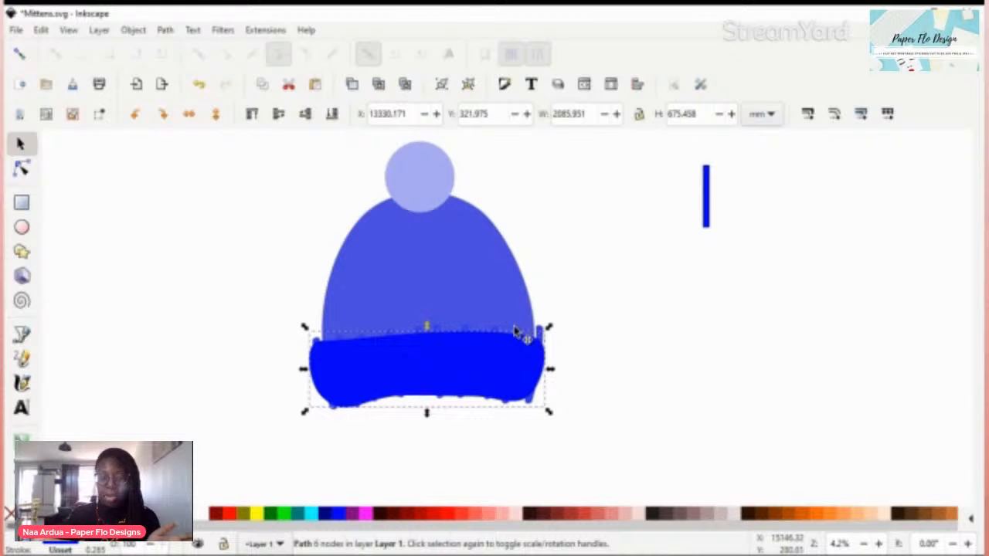
pyautogui.keyDown('shift'); pyautogui.click(516, 331); pyautogui.keyUp('shift')
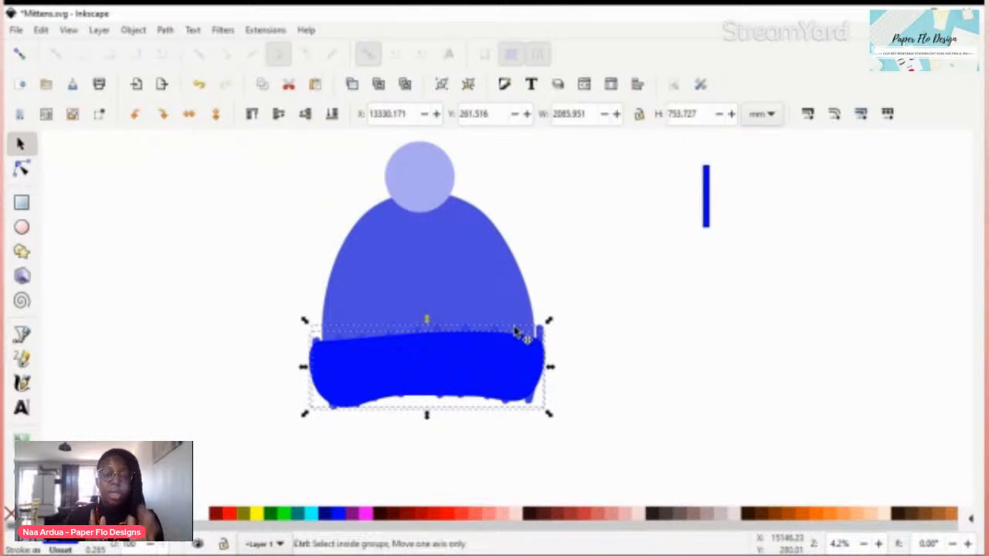
pyautogui.hotkey('ctrl', '/')
pyautogui.press('Escape')
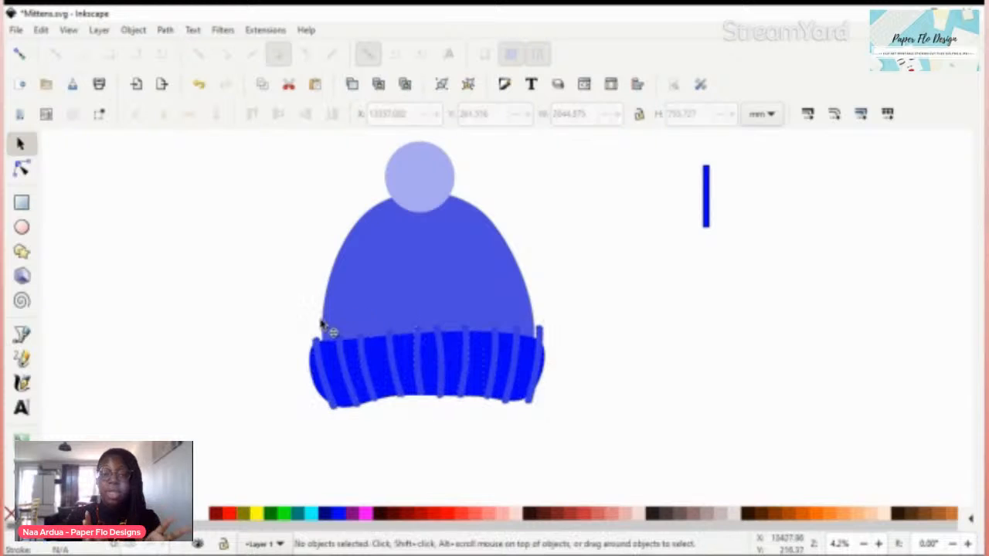
# - Delete the strip offcuts that stick out above and below the brim, including the one at its lower-right corner
pyautogui.moveTo(289, 313); pyautogui.dragTo(576, 352)
pyautogui.press('Delete')
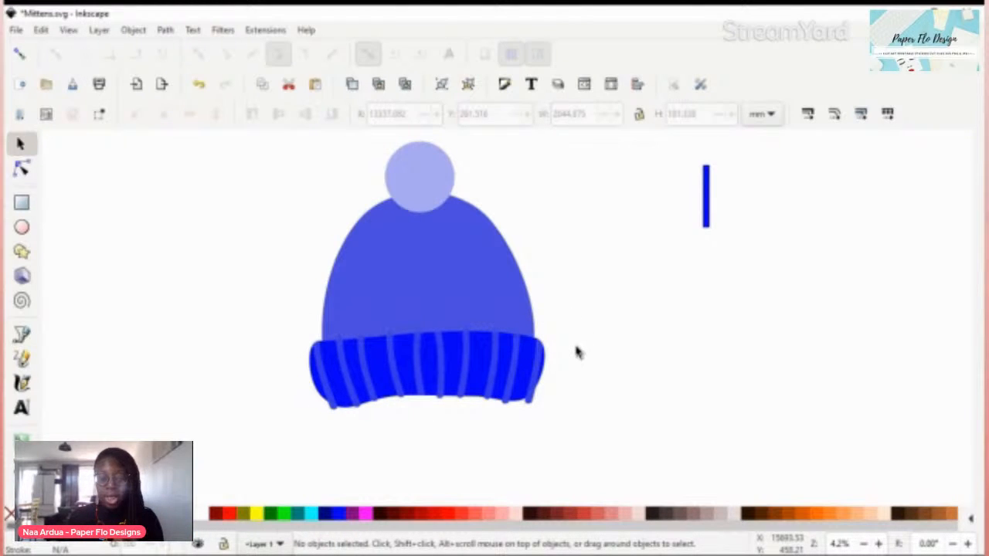
pyautogui.moveTo(288, 394); pyautogui.dragTo(590, 462)
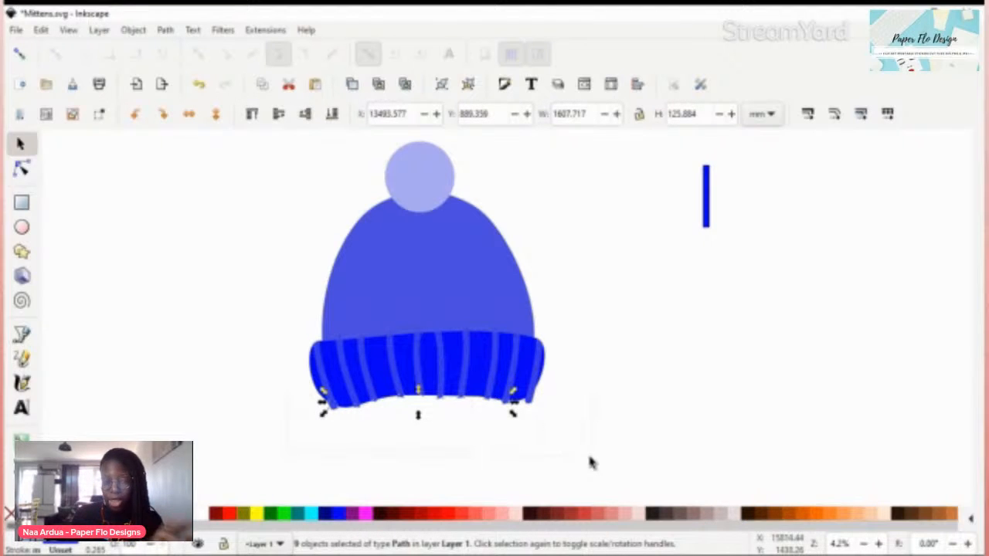
pyautogui.click(608, 452)
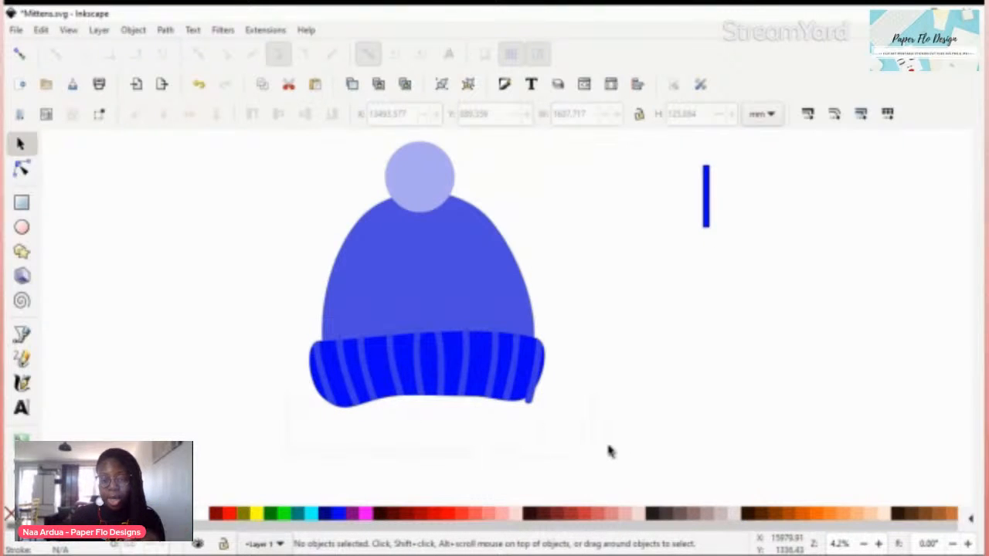
pyautogui.moveTo(554, 404); pyautogui.dragTo(533, 409)
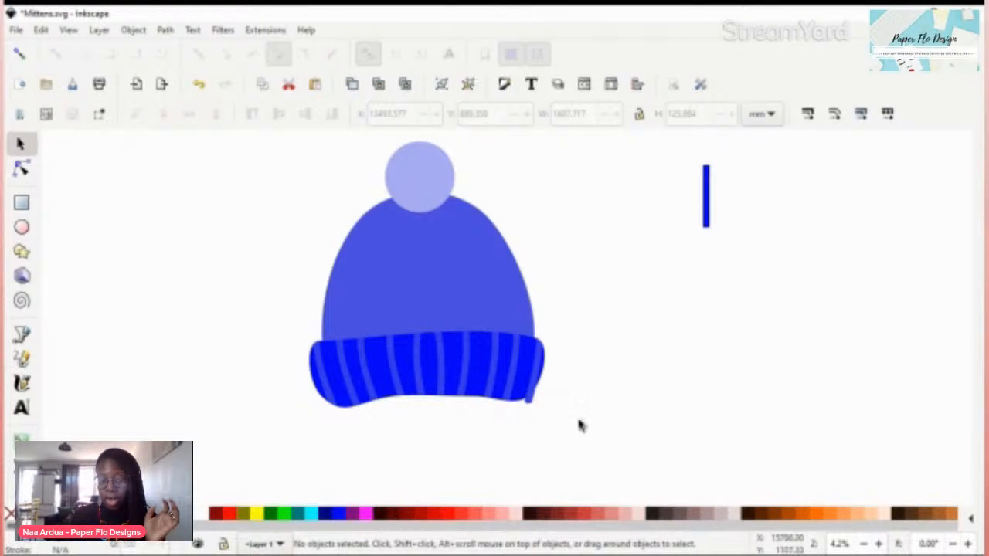
pyautogui.click(533, 406)
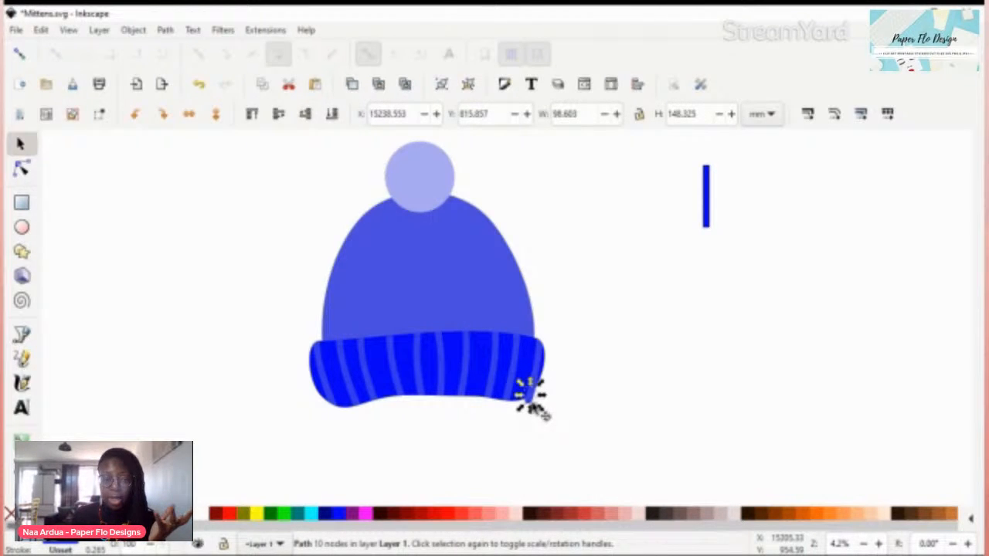
pyautogui.click(536, 410)
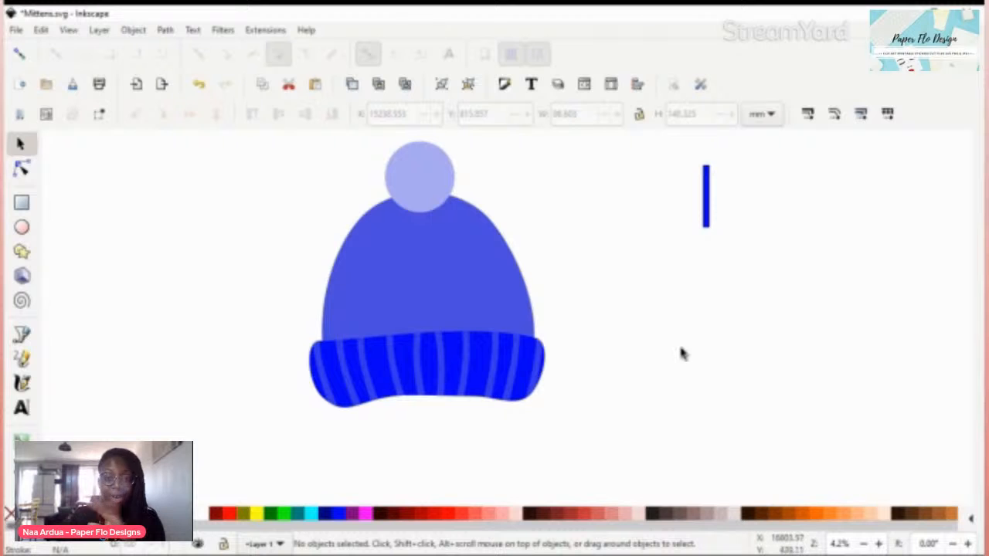
# - Try pulling the trimmed end strips away from the brim to check they are separate pieces, and undo the moves
pyautogui.click(530, 357)
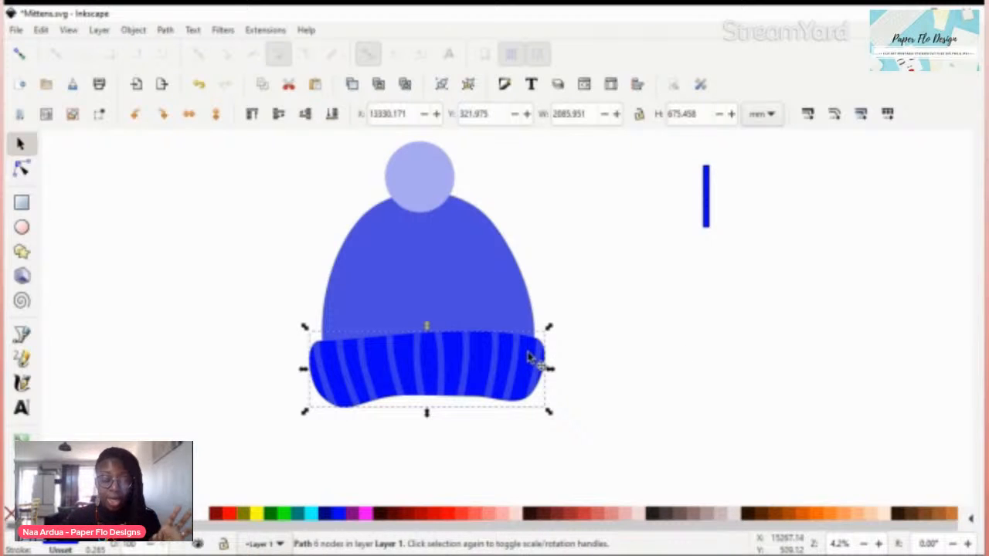
pyautogui.moveTo(529, 357); pyautogui.dragTo(638, 332)
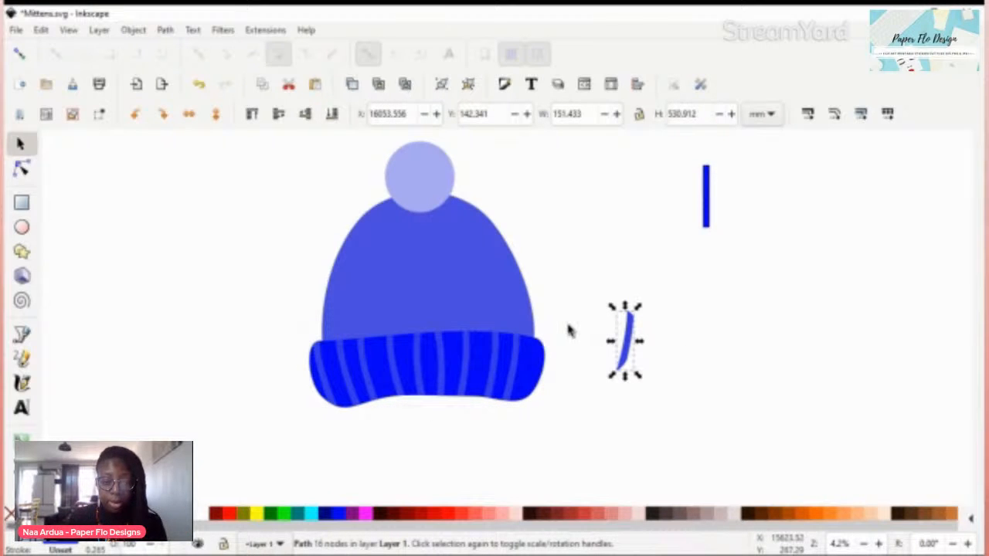
pyautogui.hotkey('ctrl', 'z')
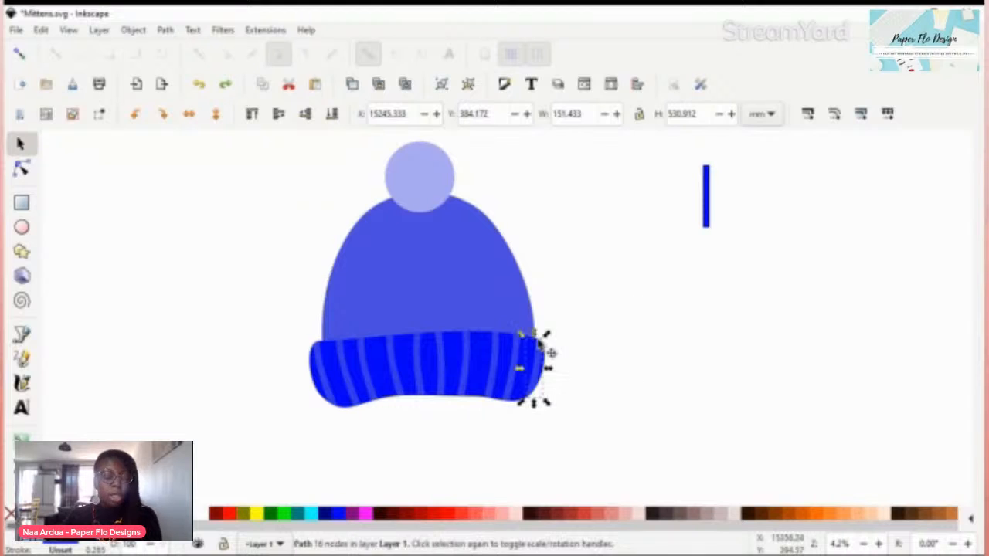
pyautogui.click(335, 375)
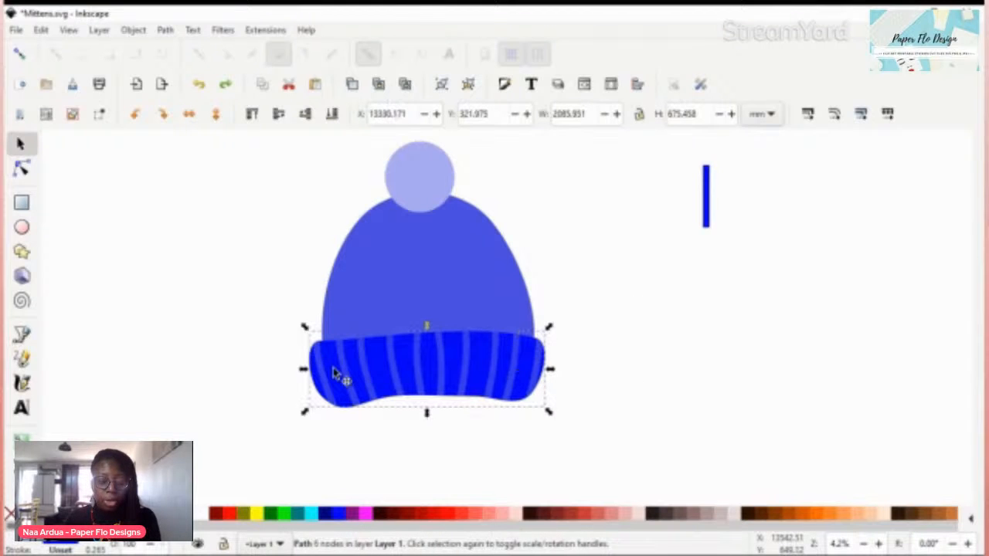
pyautogui.moveTo(335, 375); pyautogui.dragTo(236, 400)
pyautogui.hotkey('ctrl', 'z')
pyautogui.hotkey('ctrl', 'z')
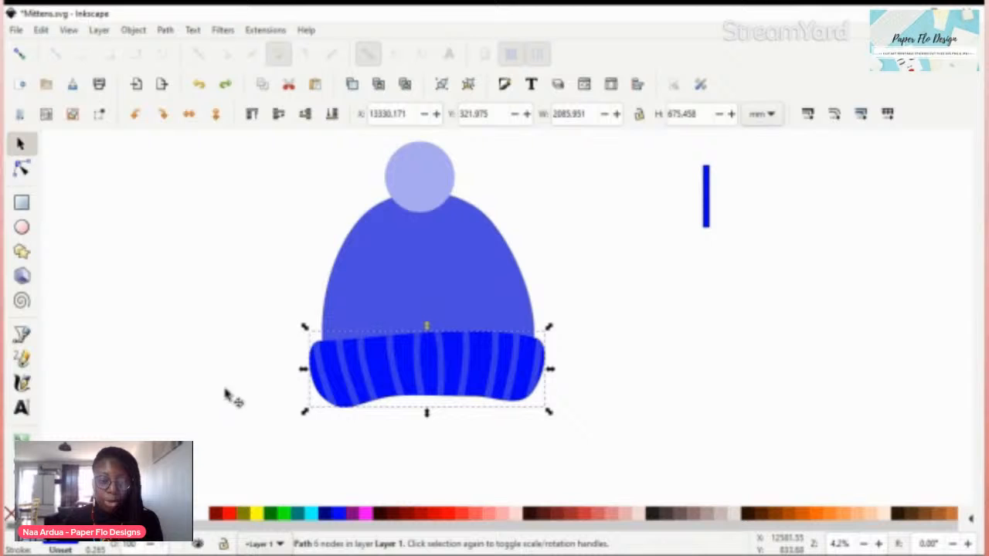
pyautogui.click(632, 321)
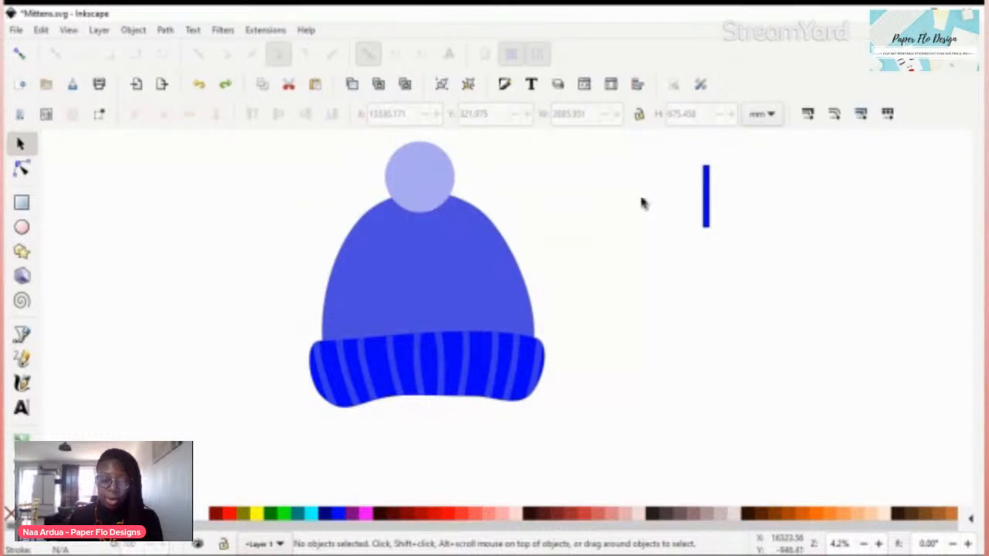
# - Duplicate the spare vertical strip, move the copy beside the pom-pom and rotate it to a shallow downward slope, about 549 by 201 mm overall
pyautogui.click(709, 209)
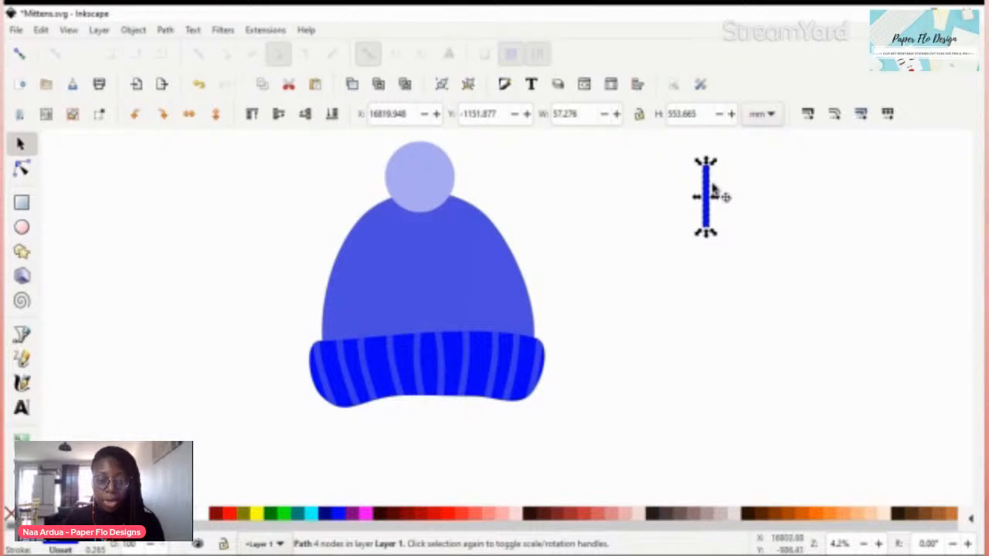
pyautogui.hotkey('ctrl', 'd')
pyautogui.moveTo(711, 198); pyautogui.dragTo(533, 193)
pyautogui.click(531, 189)
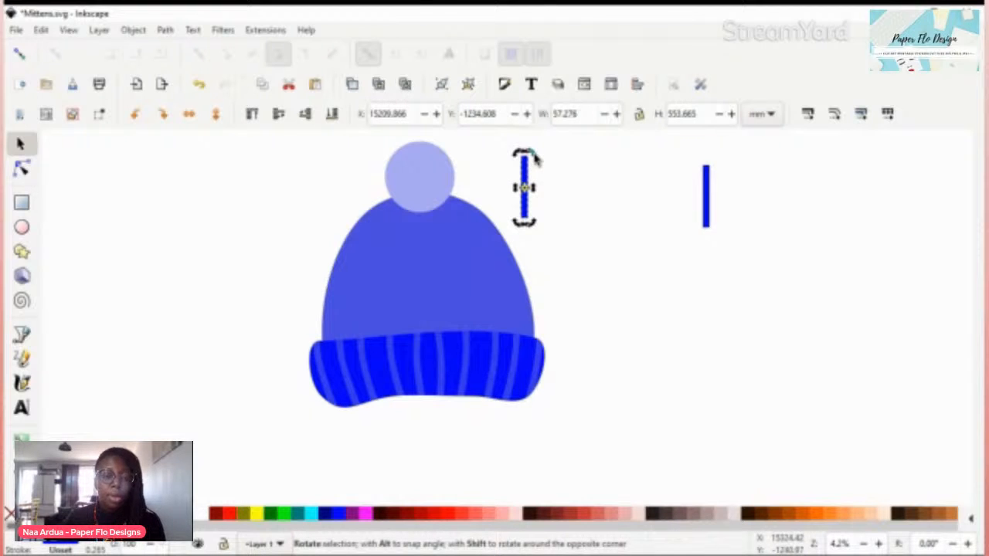
pyautogui.moveTo(536, 158); pyautogui.dragTo(576, 207)
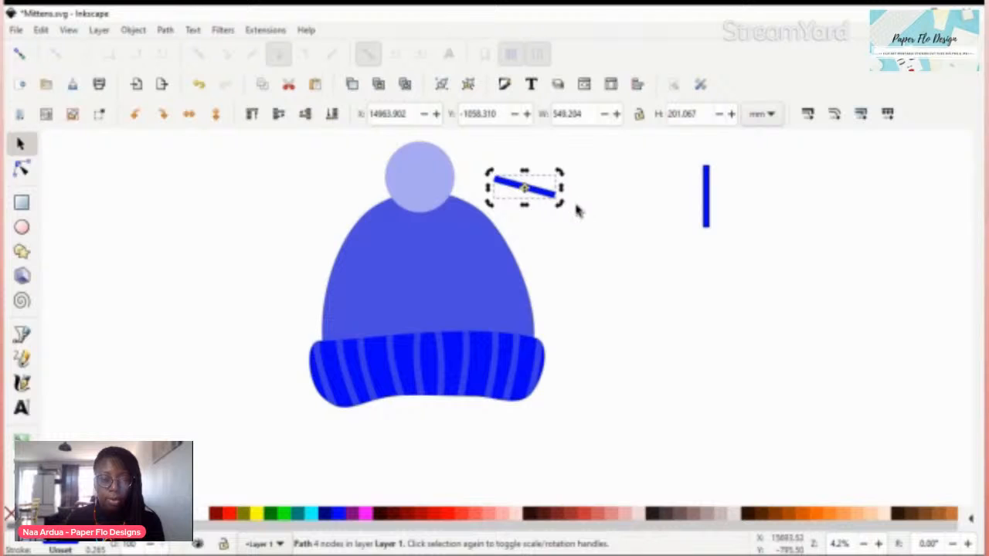
# - Narrow the sloped strip's right end by moving its lower corner node up about 22 mm
pyautogui.keyDown('ctrl'); pyautogui.scroll(2, 575, 209); pyautogui.keyUp('ctrl')
pyautogui.scroll(2, 536, 248)
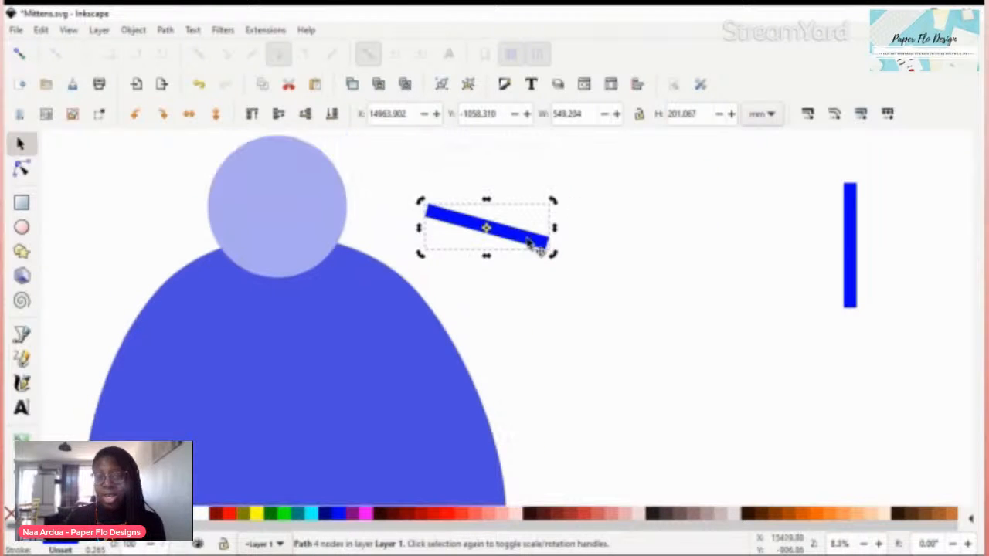
pyautogui.doubleClick(533, 245)
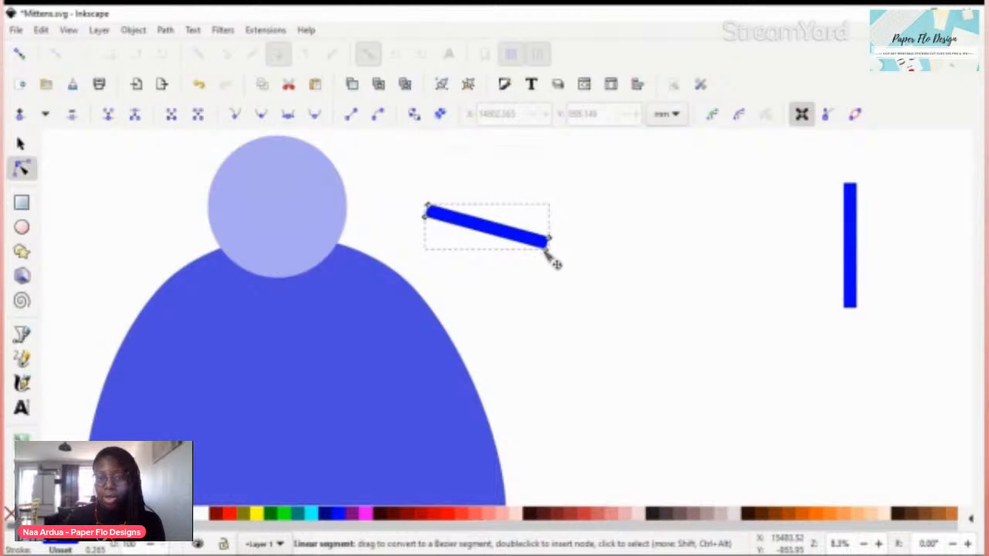
pyautogui.moveTo(547, 248); pyautogui.dragTo(547, 244)
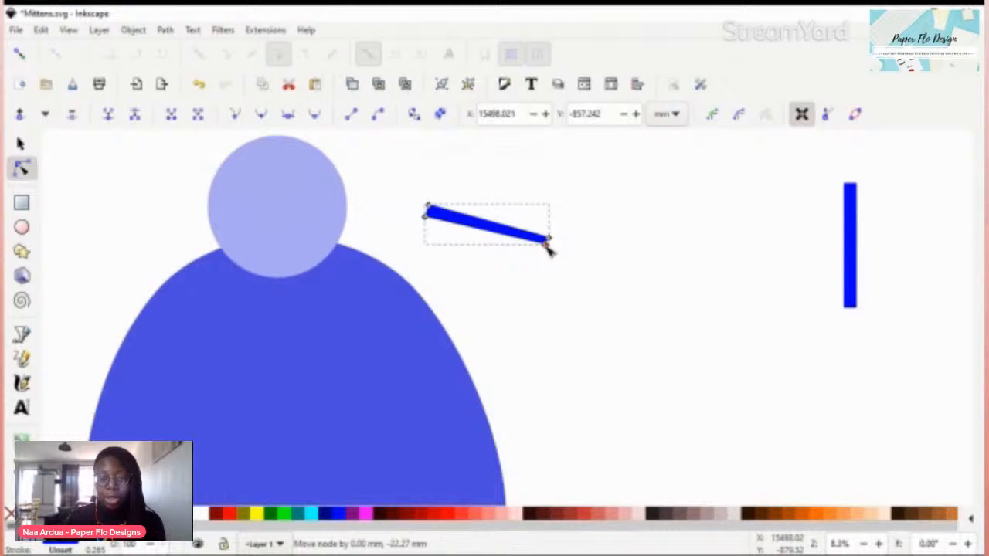
pyautogui.click(409, 208)
pyautogui.press('s')
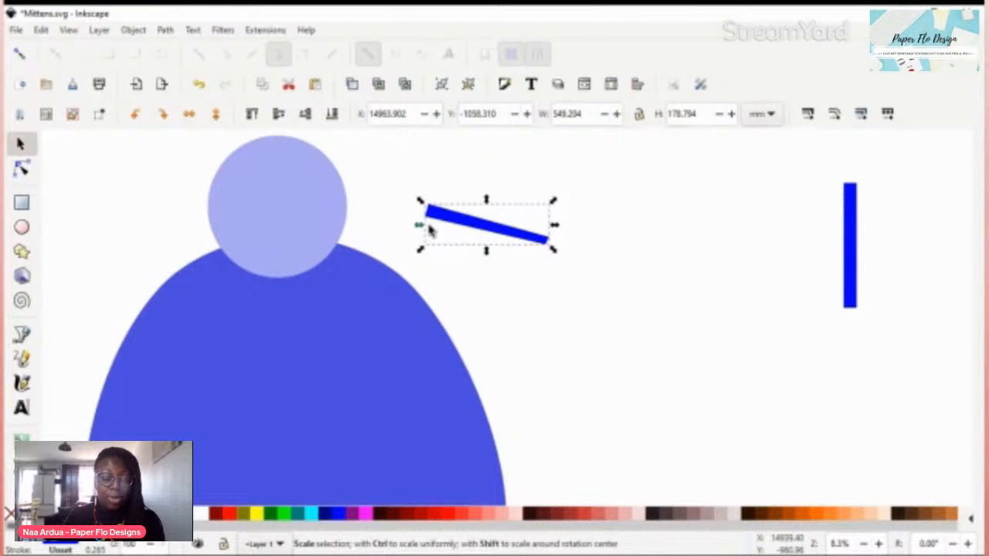
# - Squash the strip horizontally to about 241 mm wide and taper its right end further by moving the lower corner node inward
pyautogui.moveTo(430, 229); pyautogui.dragTo(491, 242)
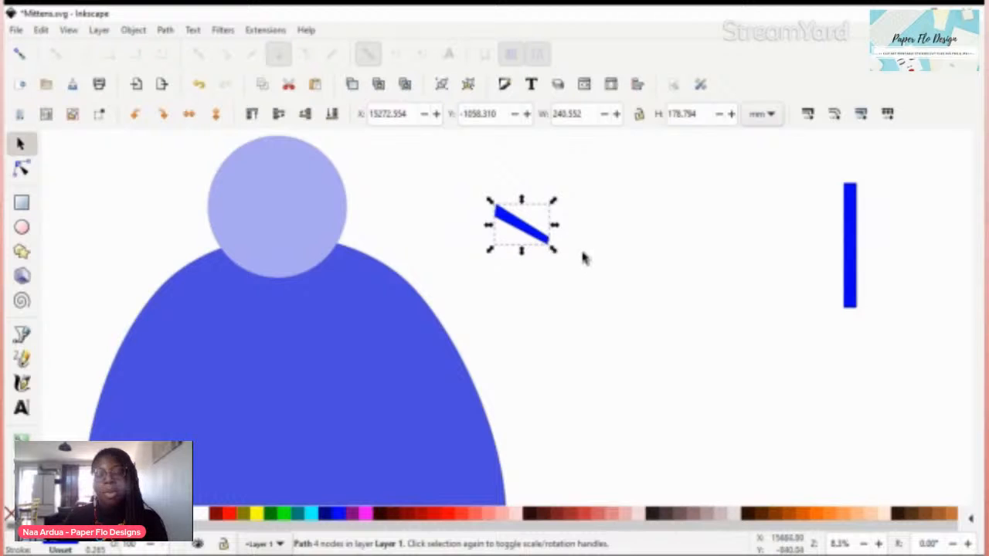
pyautogui.scroll(2, 583, 258)
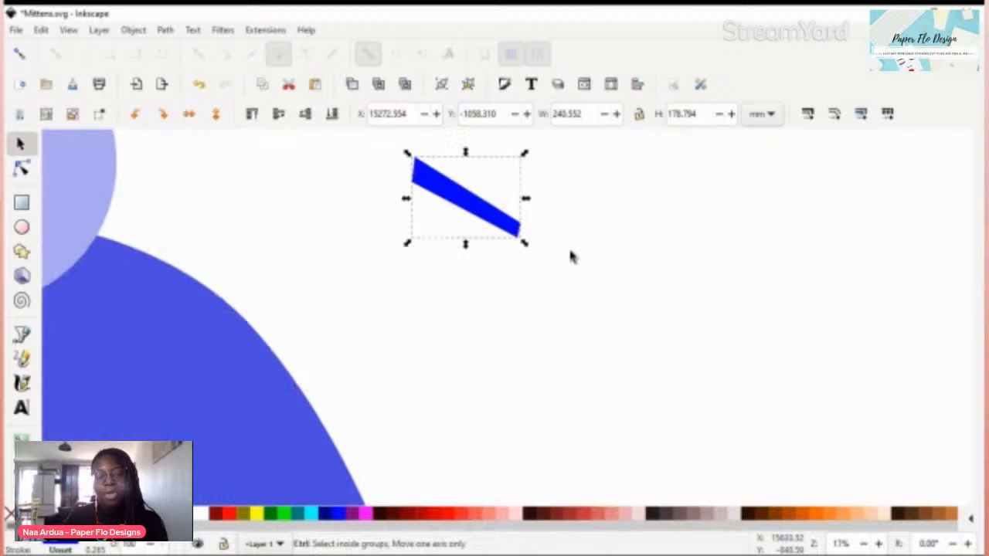
pyautogui.doubleClick(512, 232)
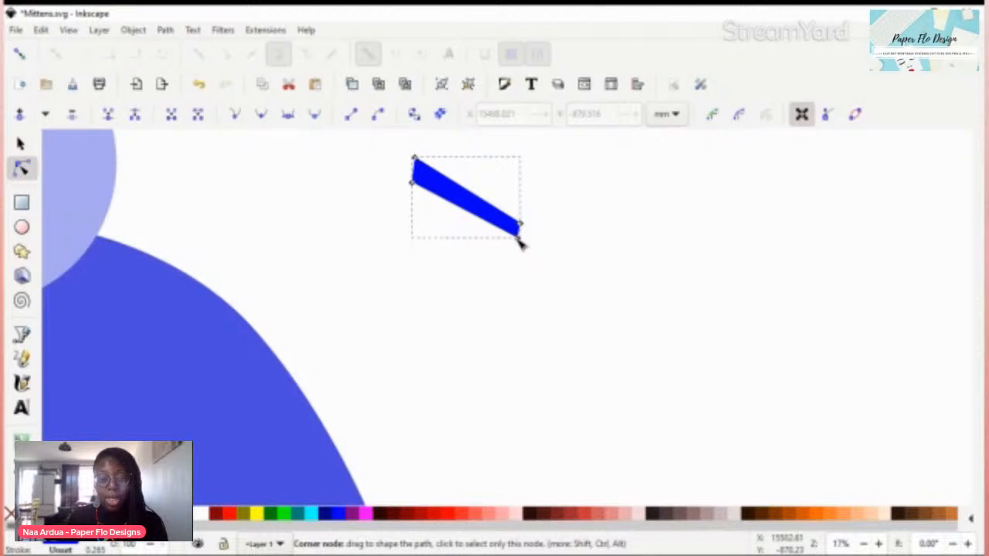
pyautogui.moveTo(518, 239); pyautogui.dragTo(514, 230)
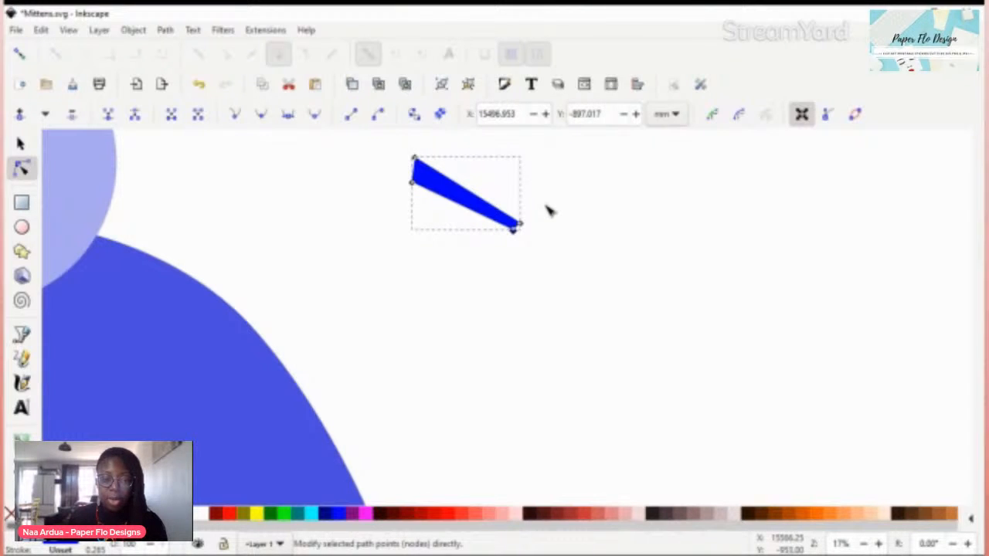
pyautogui.click(548, 210)
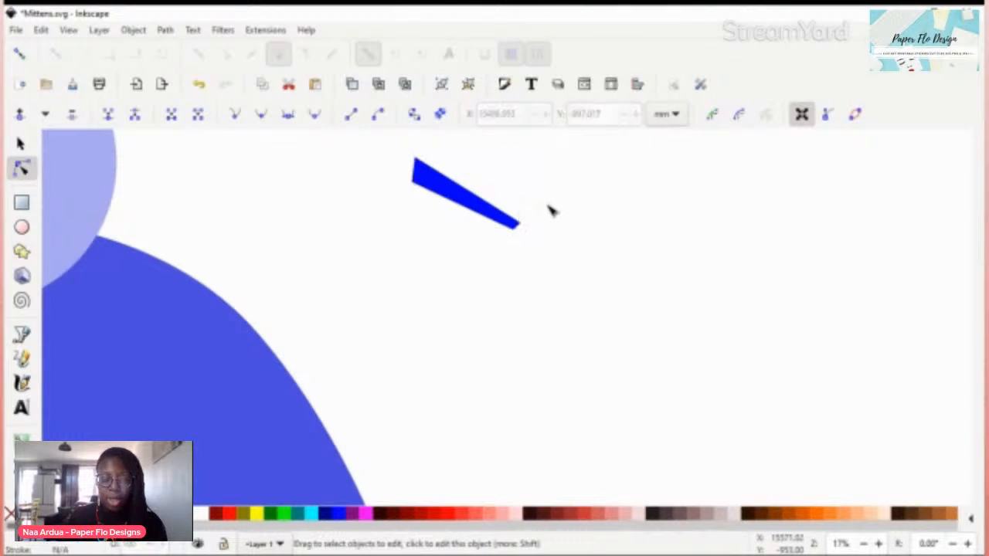
# - Bend the tapered strip's narrow end into a rounded tip and curve its wide end slightly outward
pyautogui.click(510, 222)
pyautogui.keyDown('ctrl'); pyautogui.scroll(4, 509, 220); pyautogui.keyUp('ctrl')
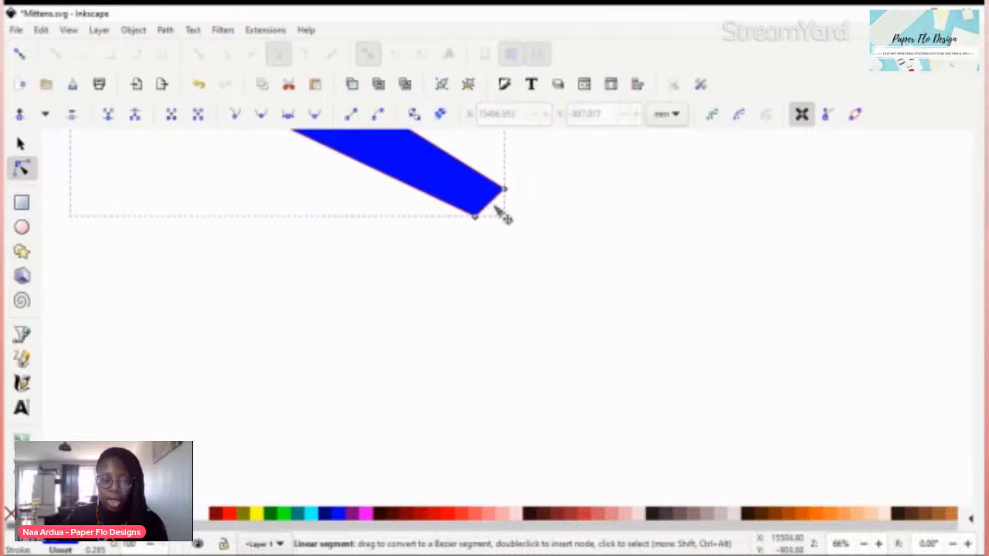
pyautogui.moveTo(496, 207); pyautogui.dragTo(499, 211)
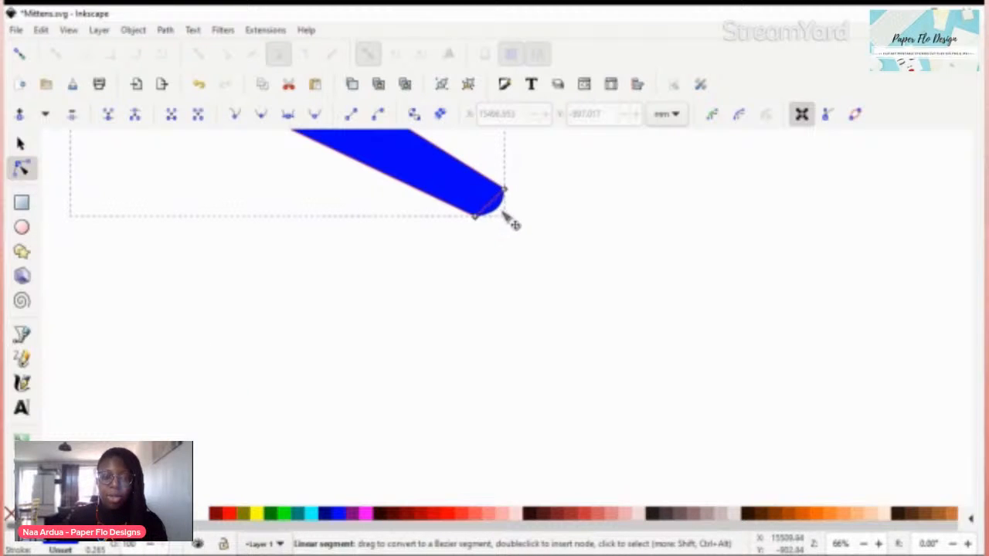
pyautogui.click(553, 201)
pyautogui.keyDown('ctrl'); pyautogui.scroll(-5, 553, 202); pyautogui.keyUp('ctrl')
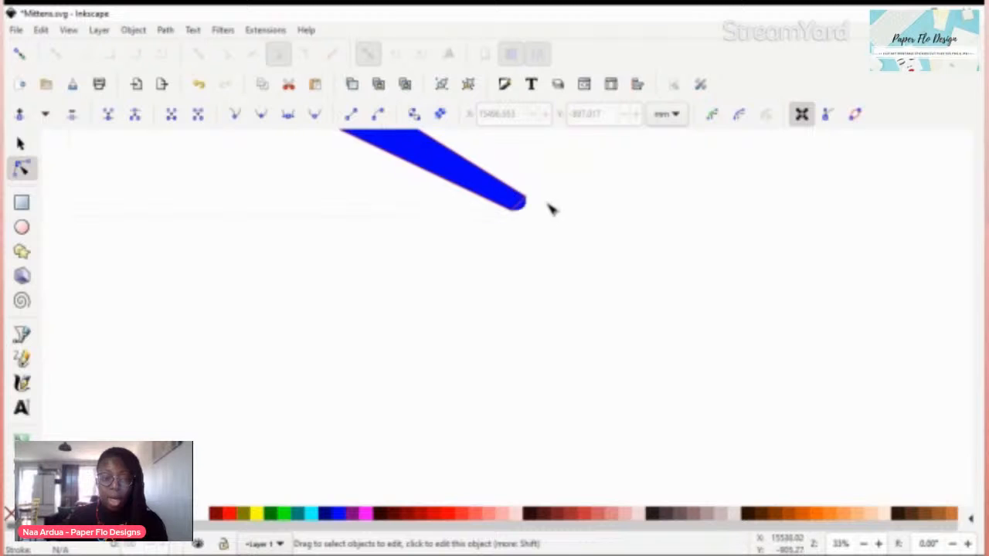
pyautogui.scroll(2, 565, 209)
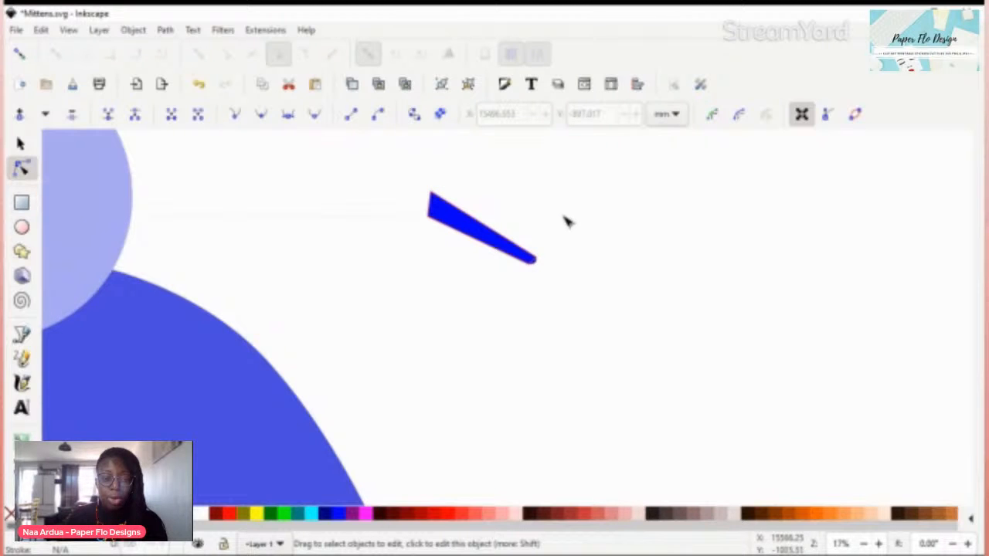
pyautogui.click(466, 233)
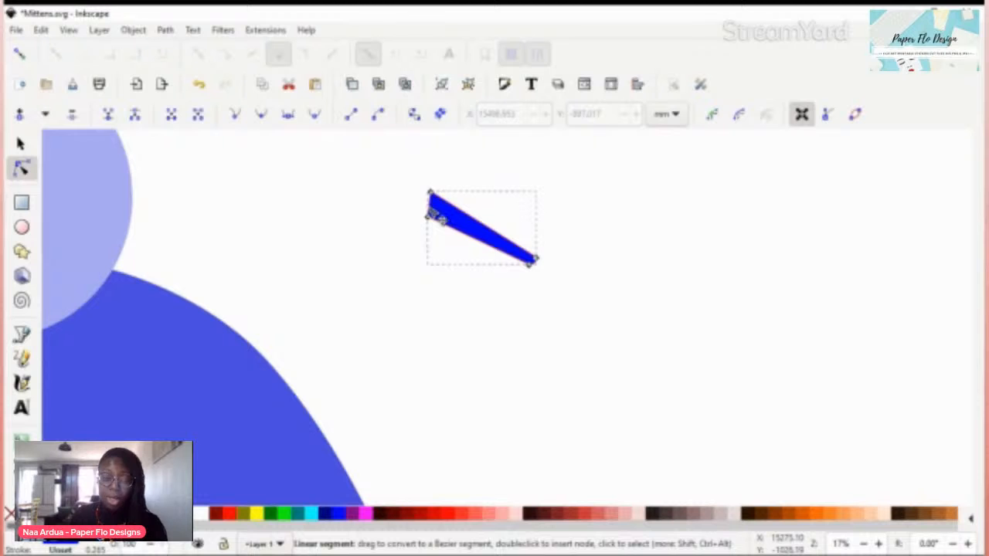
pyautogui.moveTo(429, 208); pyautogui.dragTo(428, 208)
pyautogui.click(584, 217)
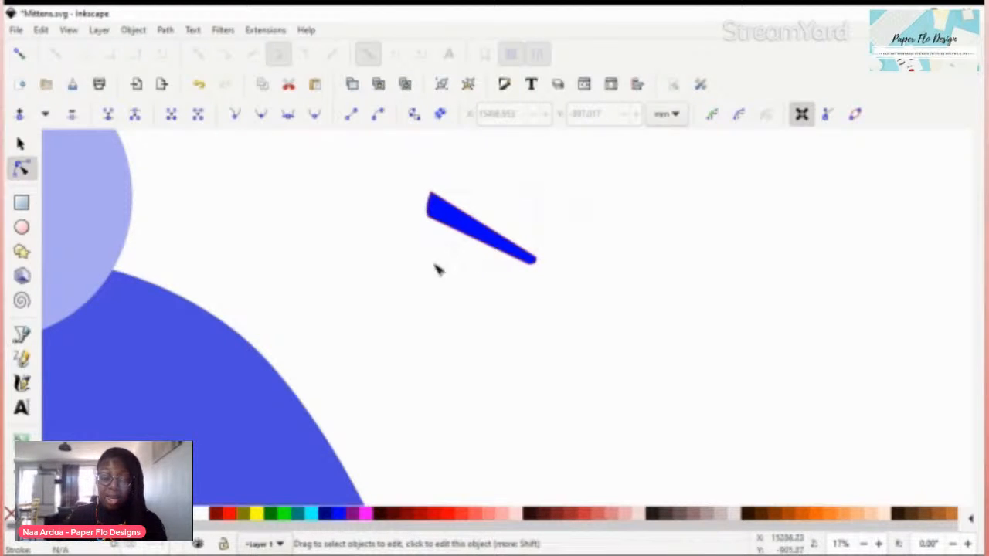
# - Try to curve the tapered strip's upper long edge outward, and undo the bend
pyautogui.click(466, 222)
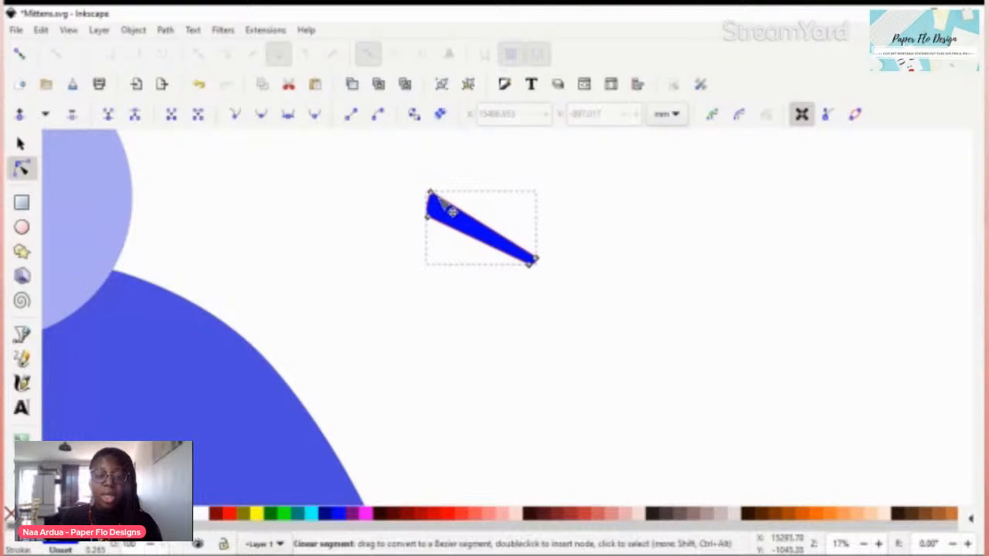
pyautogui.moveTo(439, 193); pyautogui.dragTo(440, 195)
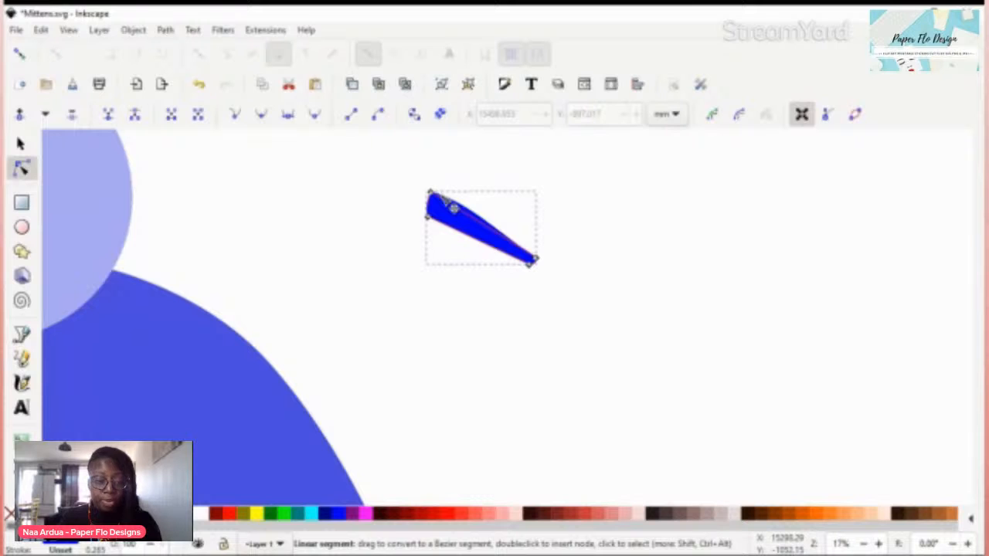
pyautogui.click(594, 212)
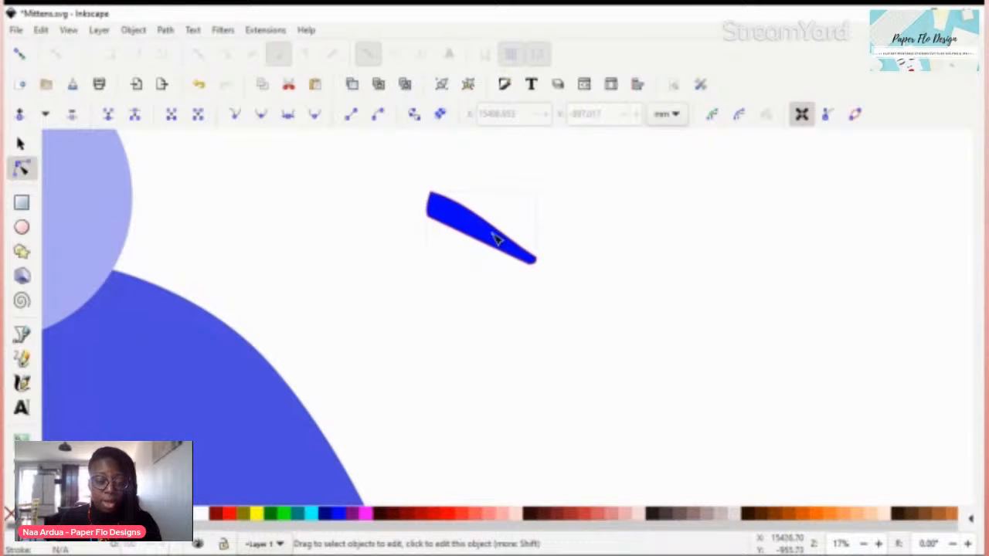
pyautogui.scroll(2, 456, 221)
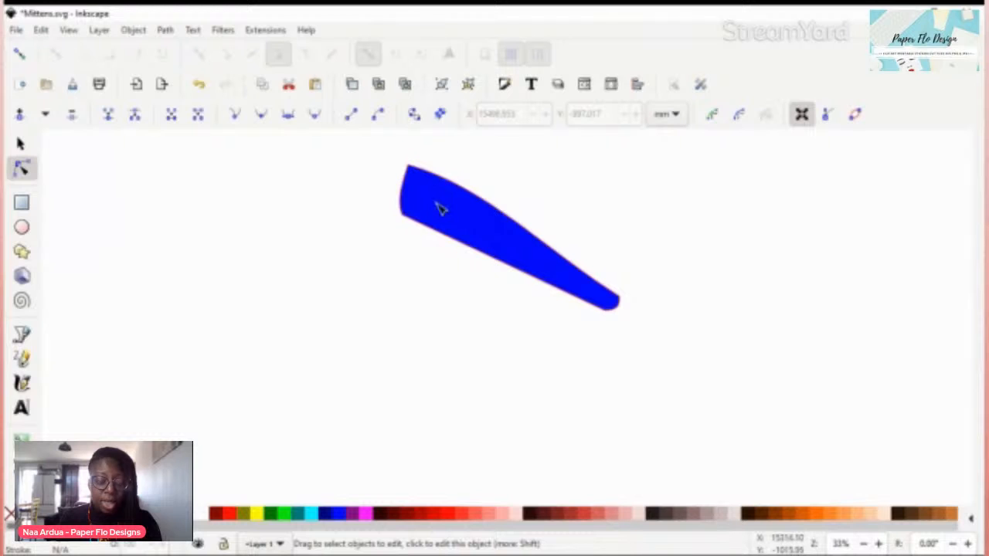
pyautogui.hotkey('ctrl', 'z')
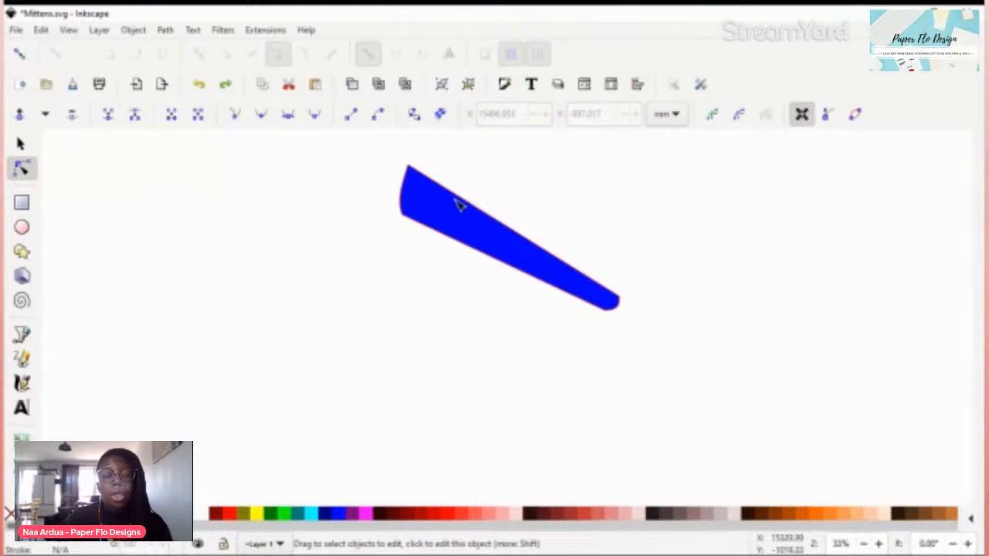
# - Make the tapered strip's upper wide-end corner node auto-smooth, and pull the bulging long edge slightly inward
pyautogui.click(459, 205)
pyautogui.click(406, 164)
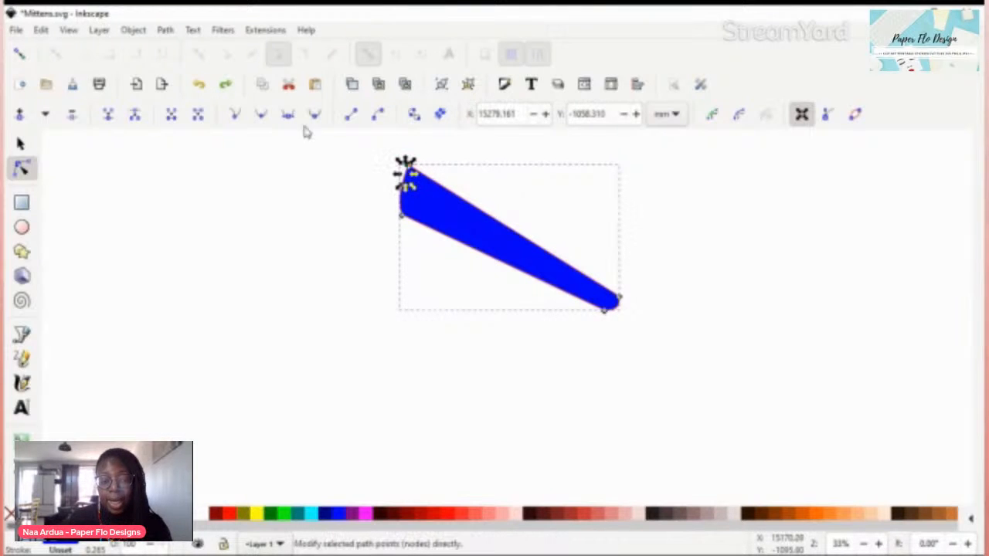
pyautogui.click(314, 115)
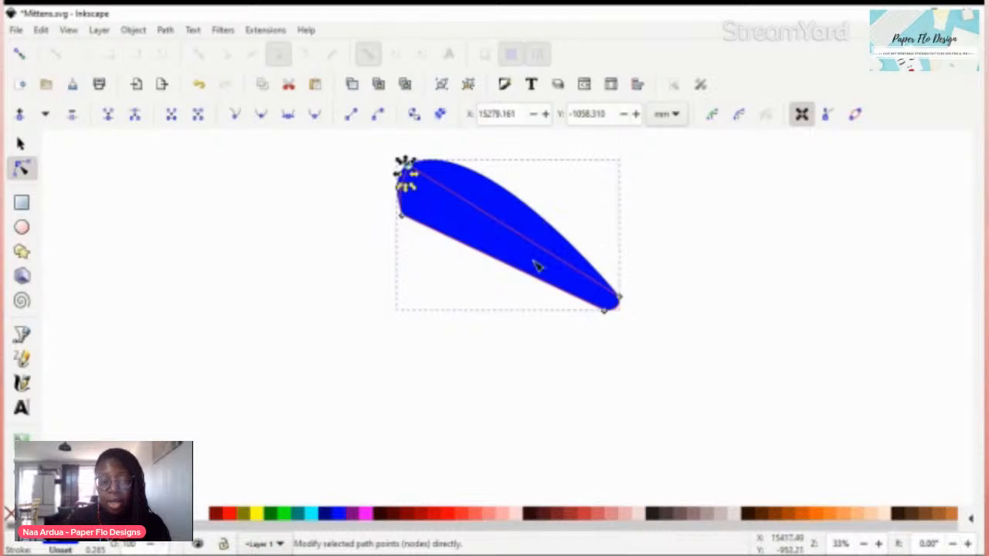
pyautogui.click(486, 280)
pyautogui.click(652, 228)
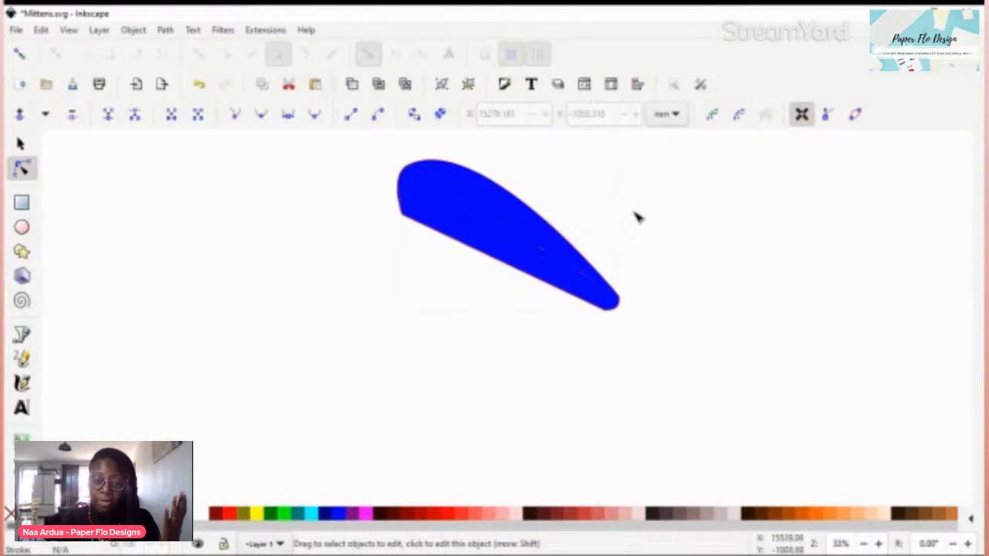
pyautogui.click(497, 188)
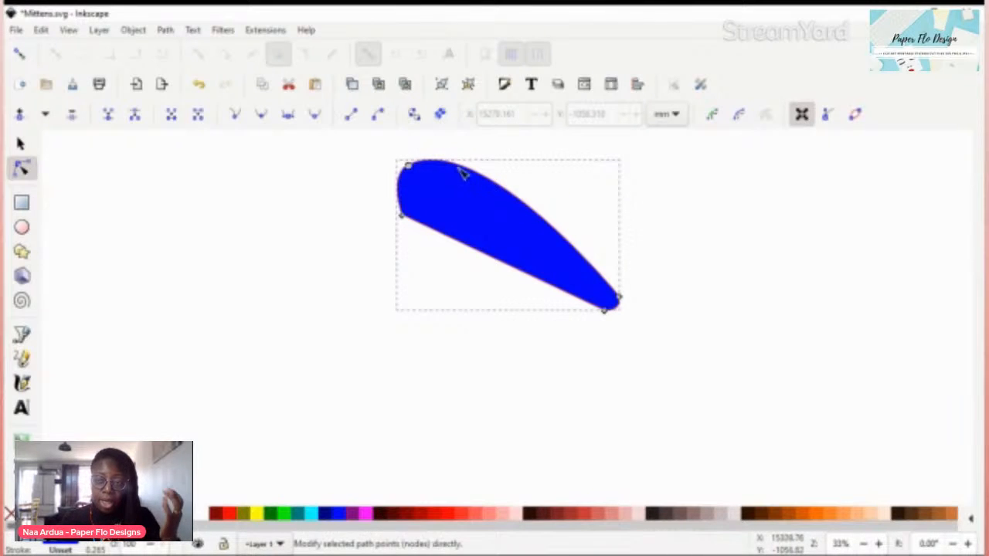
pyautogui.moveTo(479, 181); pyautogui.dragTo(482, 195)
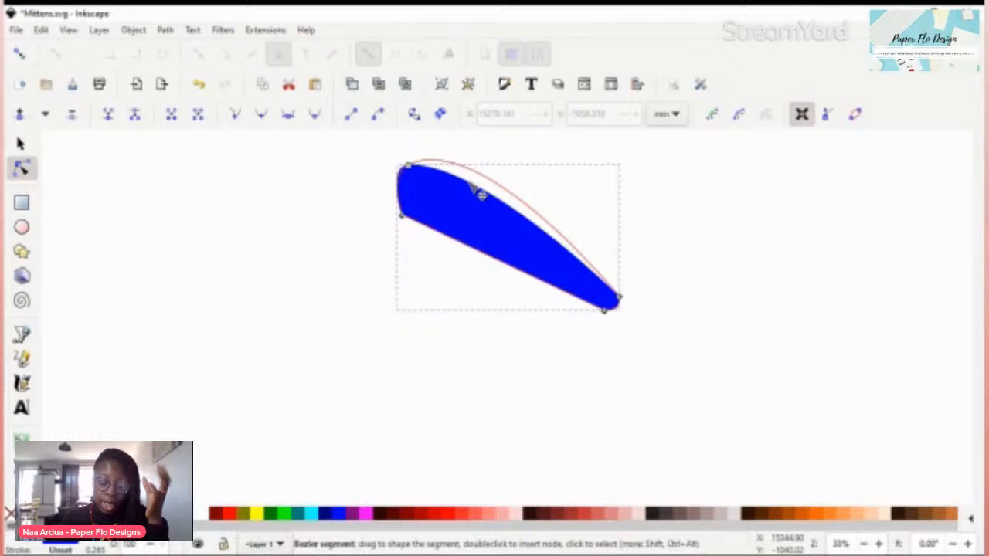
pyautogui.click(737, 234)
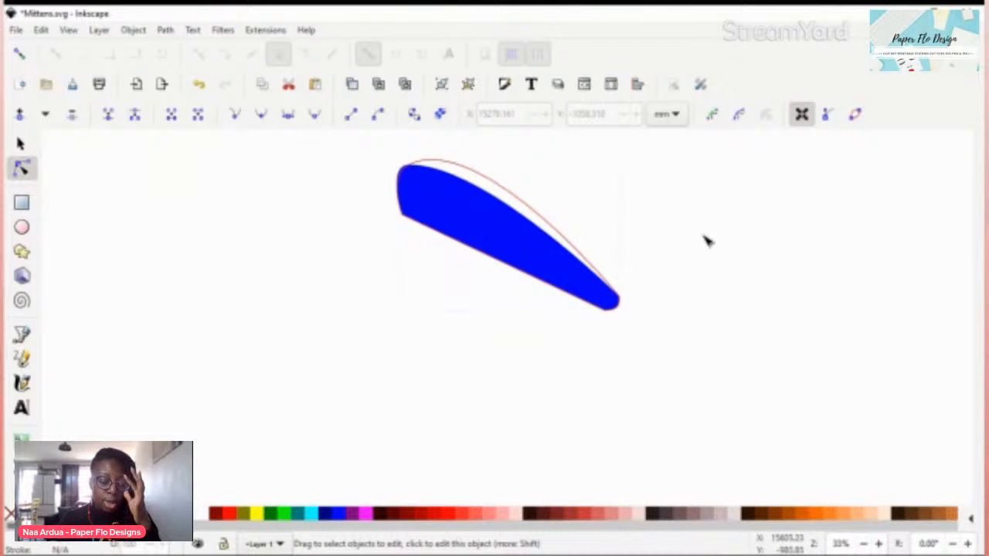
# - Duplicate the curved strip and set one copy aside well to the right of the hat as a spare
pyautogui.scroll(-4, 705, 236)
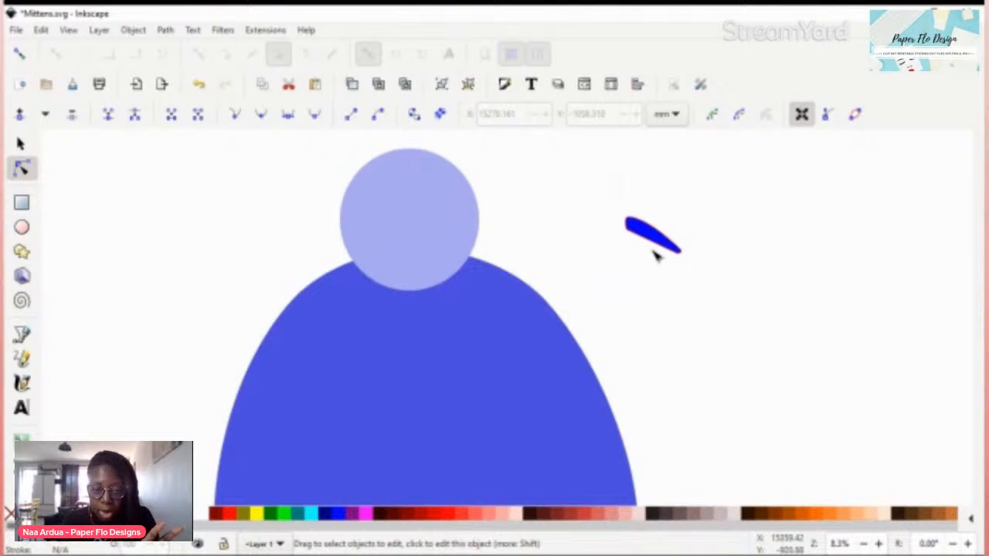
pyautogui.click(654, 236)
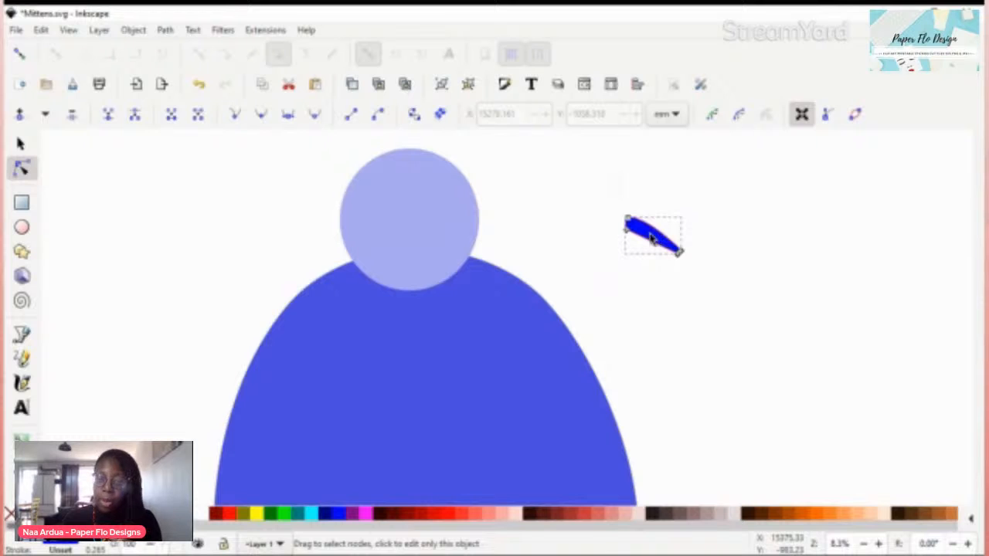
pyautogui.press('s')
pyautogui.moveTo(652, 246); pyautogui.dragTo(914, 203)
pyautogui.hotkey('ctrl', 'd')
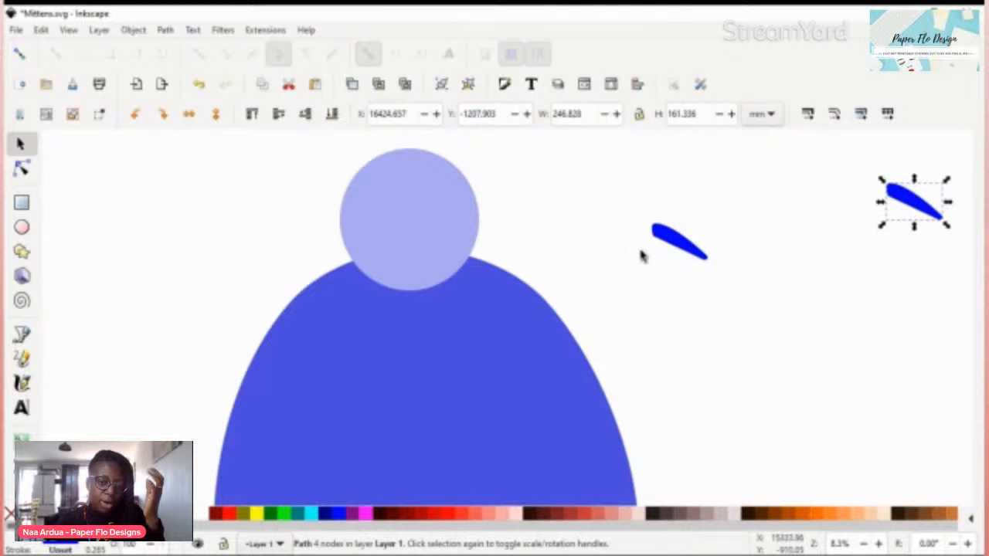
# - Move the nearer strip onto the pom-pom's right edge and fill it with the colour sampled from the pom-pom
pyautogui.click(676, 241)
pyautogui.press('n')
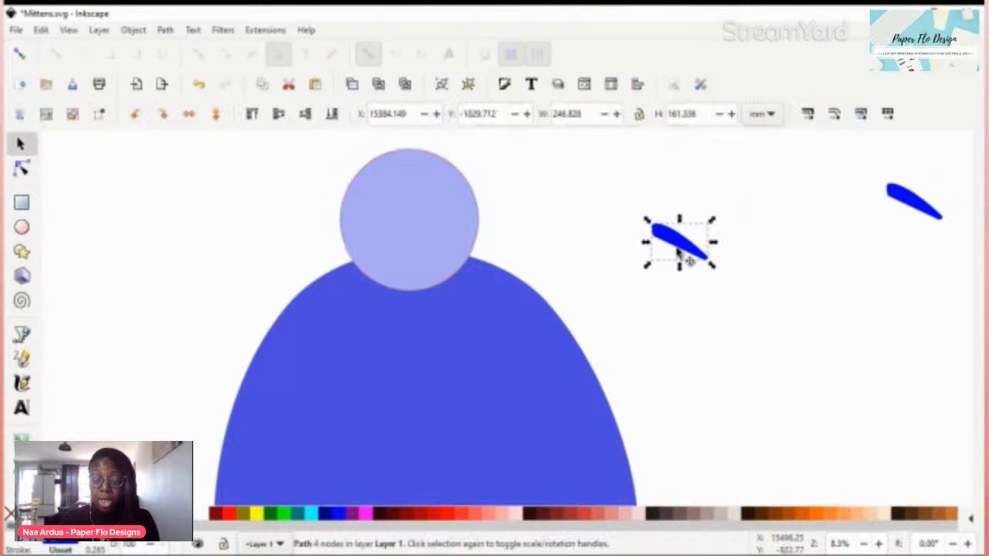
pyautogui.press('s')
pyautogui.moveTo(678, 244); pyautogui.dragTo(495, 245)
pyautogui.click(495, 246)
pyautogui.press('d')
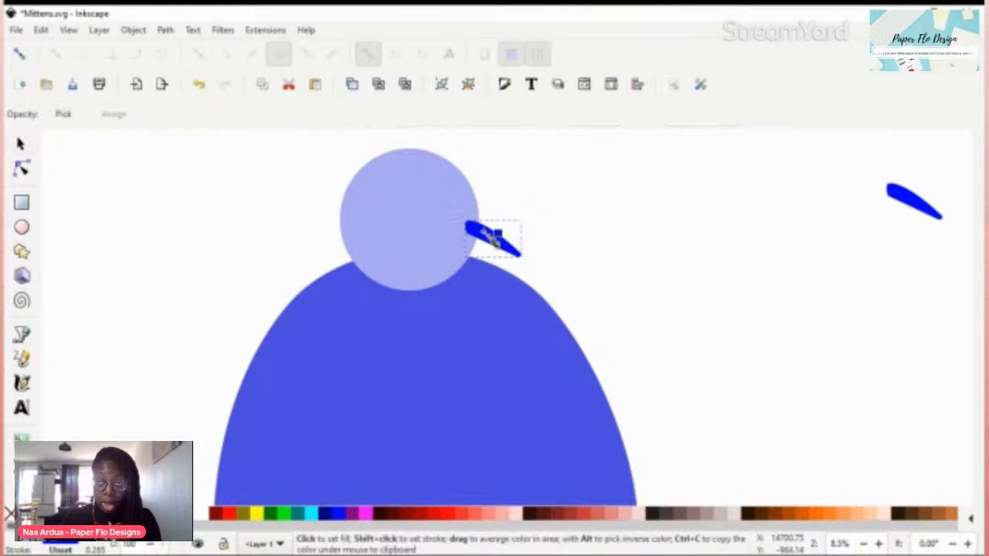
pyautogui.click(451, 229)
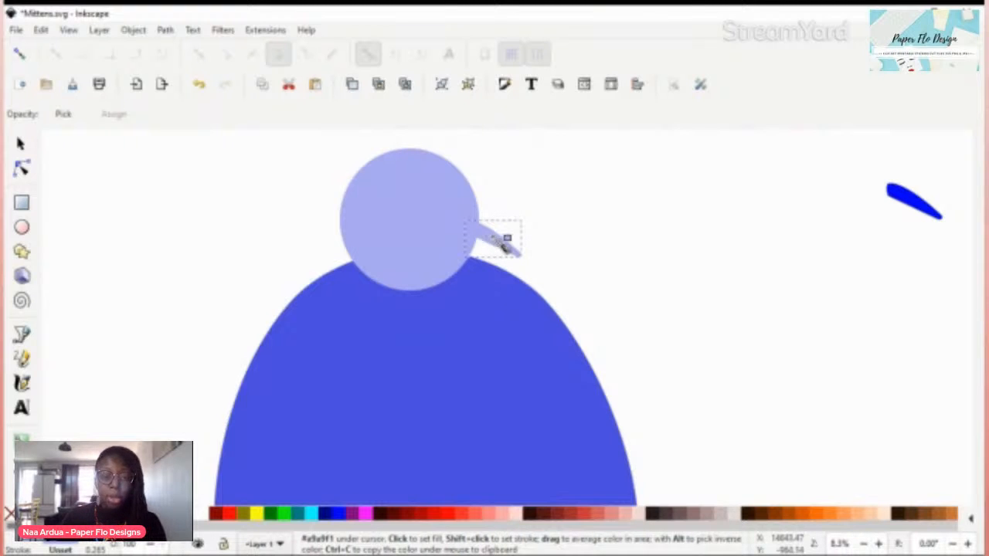
# - Rotate the strip so its narrow tip points outward and slightly up, and place it across the pom-pom's lower right edge
pyautogui.press('s')
pyautogui.click(506, 242)
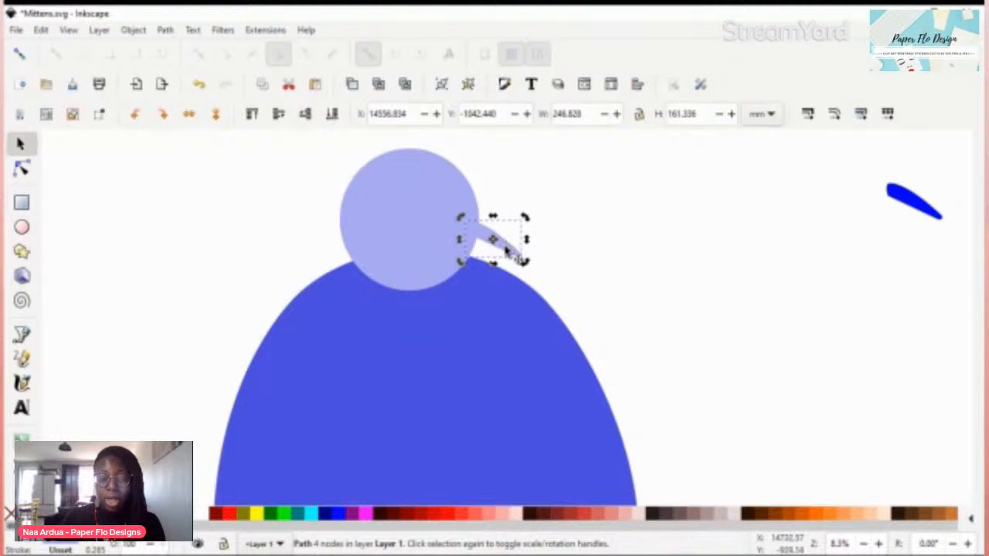
pyautogui.moveTo(503, 246); pyautogui.dragTo(471, 249)
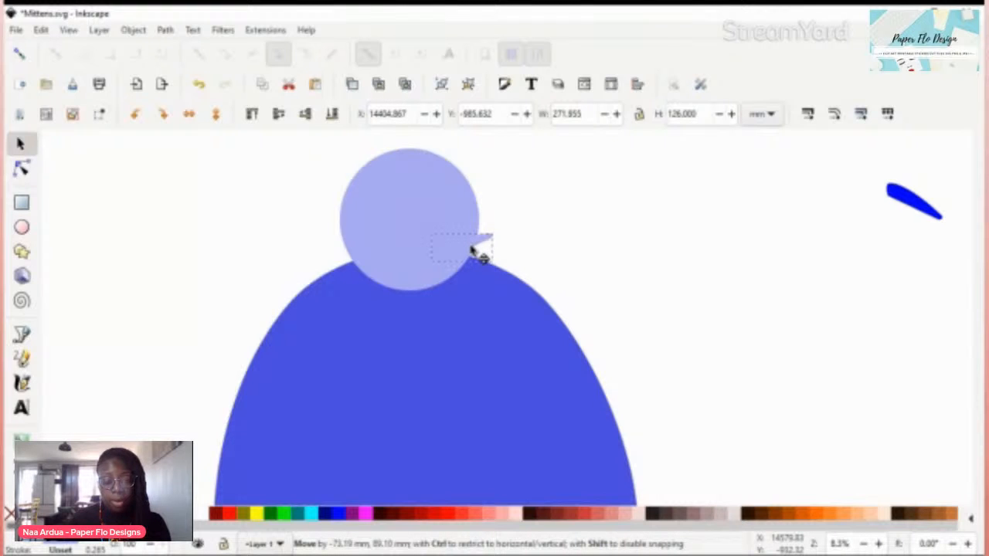
pyautogui.moveTo(471, 250); pyautogui.dragTo(472, 252)
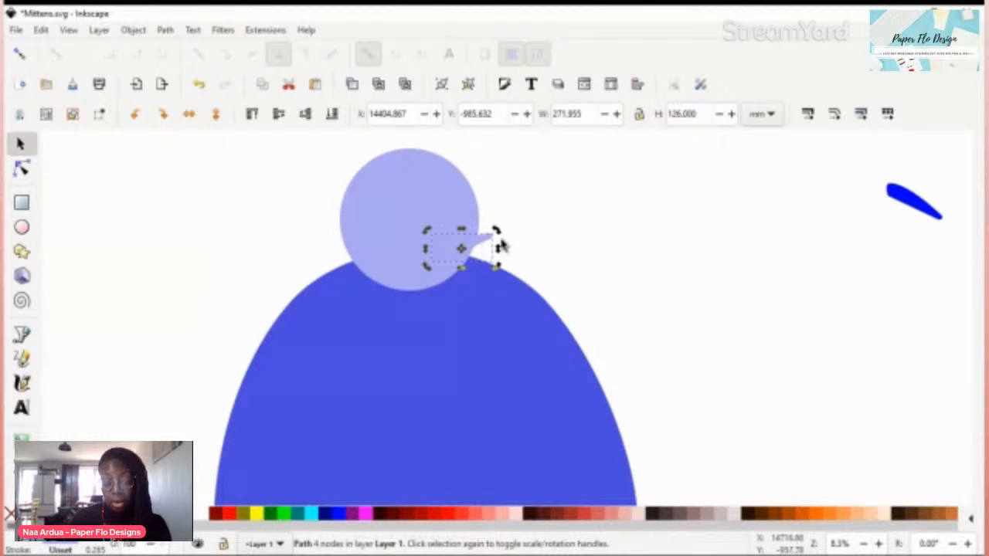
# - Recolour the strip a slightly darker shade by averaging the colours where the pom-pom meets the dome
pyautogui.press('d')
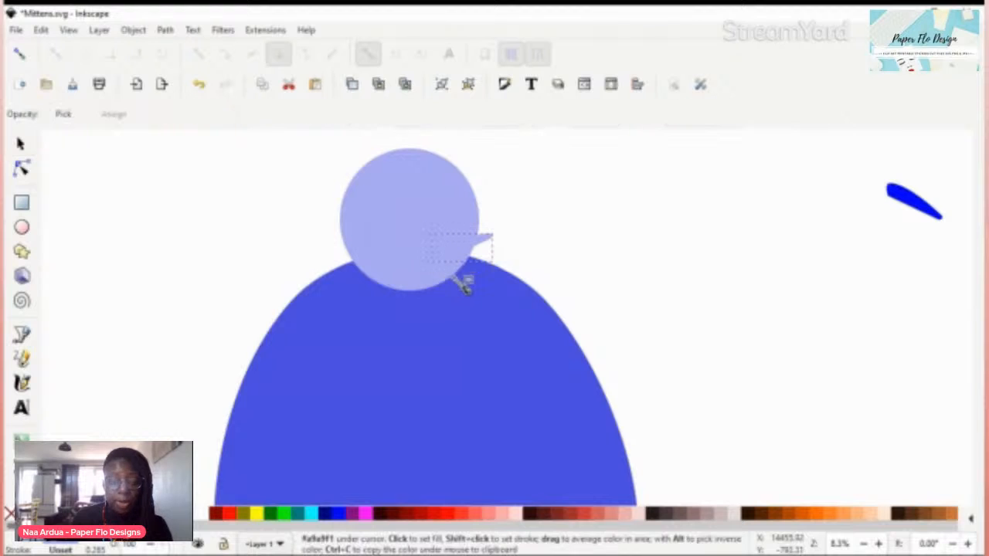
pyautogui.moveTo(442, 280); pyautogui.dragTo(448, 286)
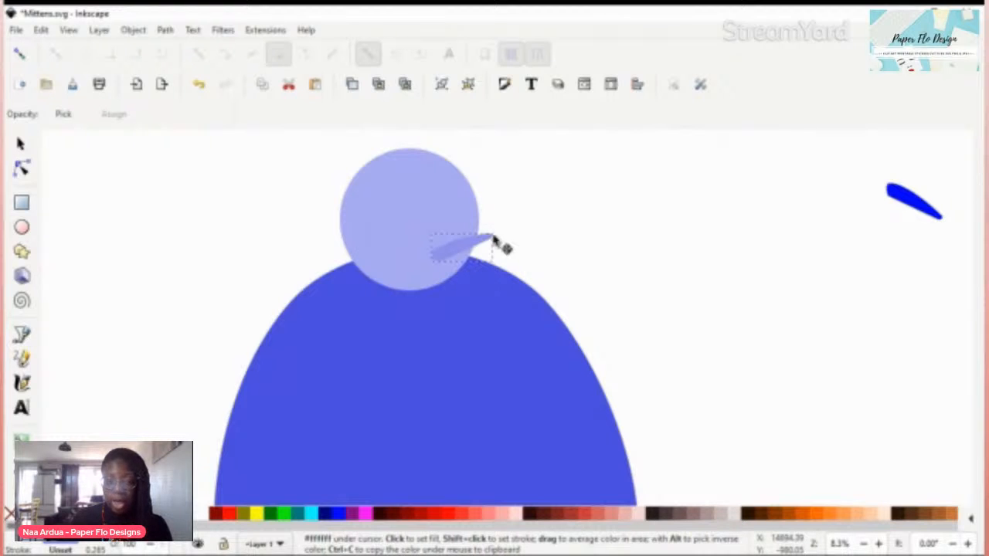
pyautogui.press('s')
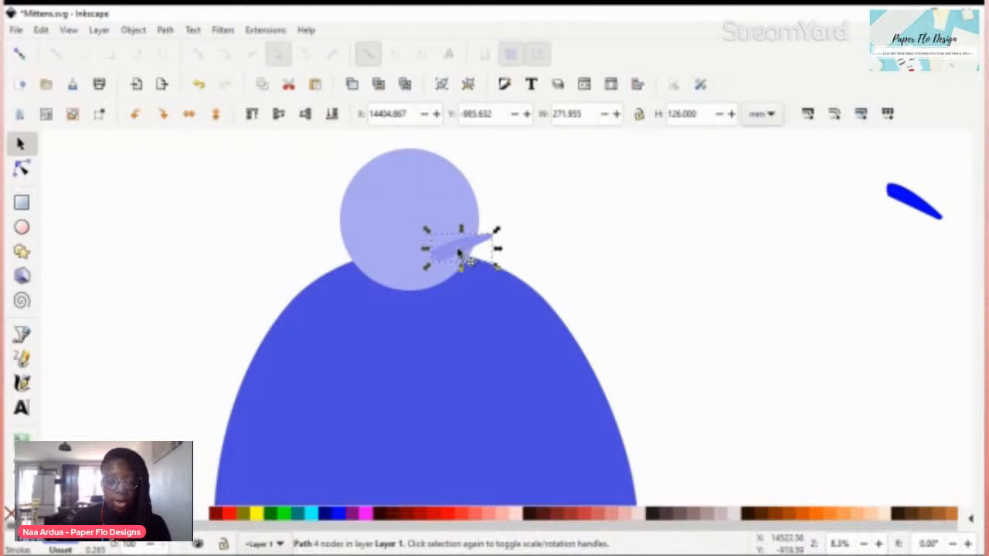
# - Shrink the strip to a small strand about 91 mm wide and arrange five copies at varied angles along the pom-pom's lower right edge
pyautogui.moveTo(497, 270)
pyautogui.mouseDown()
pyautogui.moveTo(461, 263)
pyautogui.moveTo(451, 246)
pyautogui.moveTo(490, 256)
pyautogui.moveTo(482, 248)
pyautogui.moveTo(347, 243)
pyautogui.moveTo(459, 258)
pyautogui.moveTo(459, 272)
pyautogui.moveTo(453, 265)
pyautogui.moveTo(471, 271)
pyautogui.moveTo(470, 227)
pyautogui.moveTo(451, 265)
pyautogui.moveTo(488, 226)
pyautogui.moveTo(448, 242)
pyautogui.moveTo(486, 221)
pyautogui.moveTo(448, 243)
pyautogui.moveTo(462, 228)
pyautogui.moveTo(464, 262)
pyautogui.moveTo(446, 242)
pyautogui.moveTo(471, 230)
pyautogui.moveTo(445, 238)
pyautogui.moveTo(459, 235)
pyautogui.mouseUp()
pyautogui.click(453, 265)
pyautogui.click(473, 241)
pyautogui.click(498, 249)
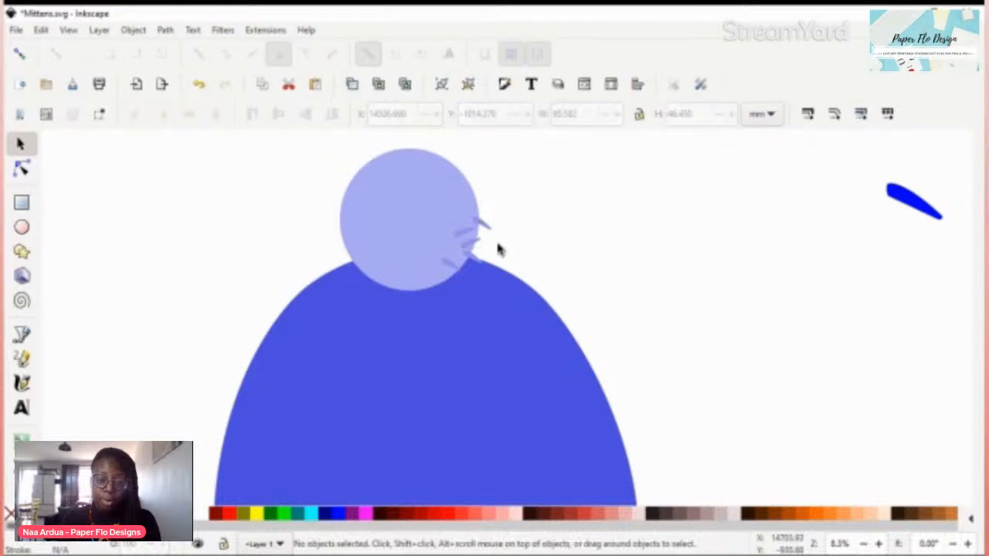
# - Rotate the second strand from the top to a flatter angle and nudge it into place inside the pom-pom's right edge
pyautogui.click(468, 238)
pyautogui.click(471, 235)
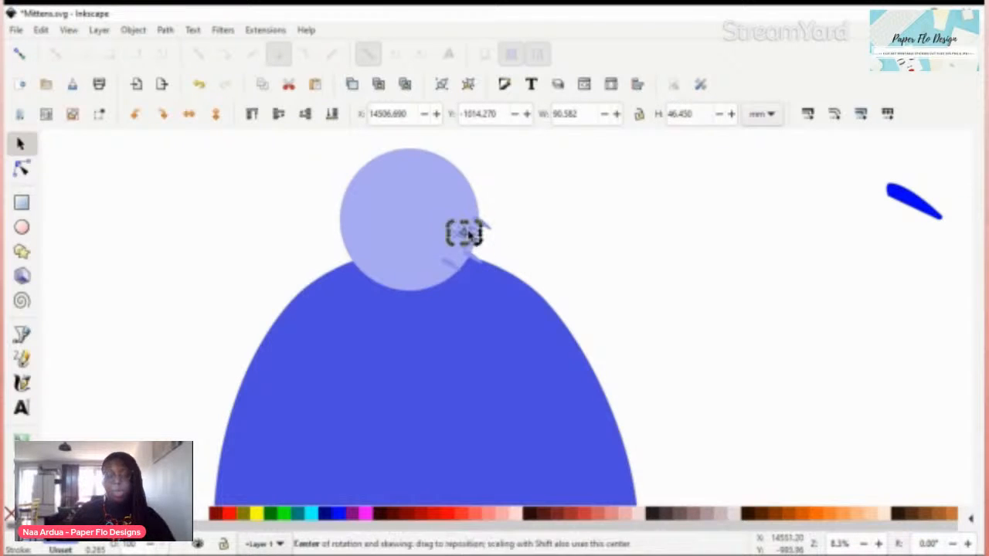
pyautogui.moveTo(479, 246)
pyautogui.mouseDown()
pyautogui.moveTo(477, 227)
pyautogui.moveTo(480, 238)
pyautogui.mouseUp()
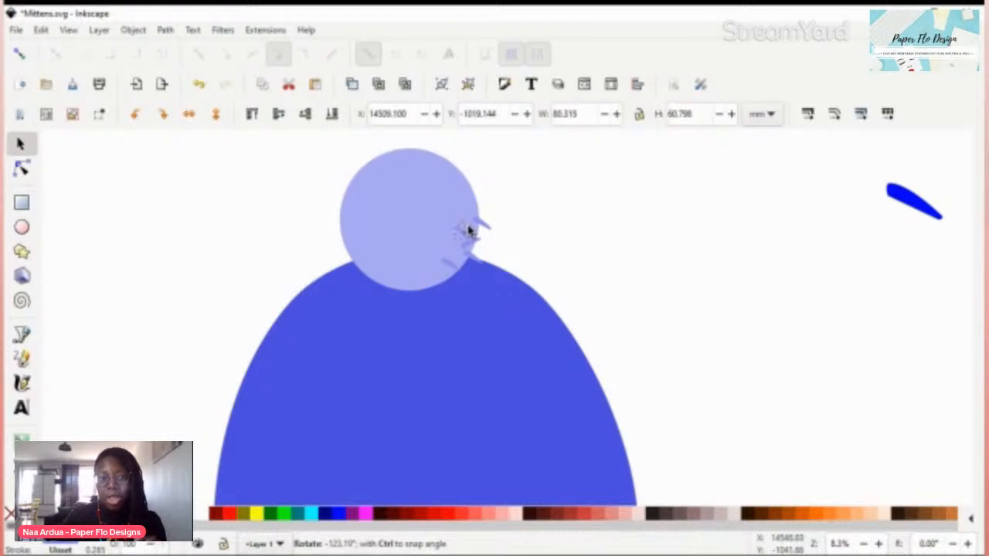
pyautogui.moveTo(468, 230)
pyautogui.mouseDown()
pyautogui.moveTo(442, 236)
pyautogui.moveTo(444, 254)
pyautogui.moveTo(469, 233)
pyautogui.moveTo(444, 234)
pyautogui.moveTo(454, 233)
pyautogui.mouseUp()
pyautogui.click(520, 249)
pyautogui.click(483, 245)
pyautogui.click(569, 242)
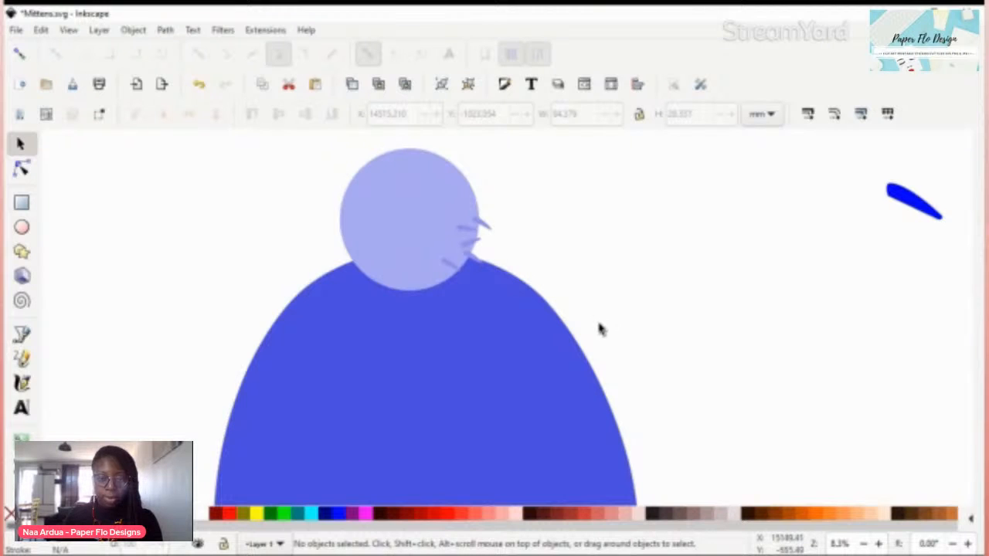
# - Group the five small strands on the pom-pom's lower right edge
pyautogui.moveTo(603, 330)
pyautogui.mouseDown()
pyautogui.moveTo(489, 296)
pyautogui.moveTo(440, 239)
pyautogui.moveTo(433, 201)
pyautogui.mouseUp()
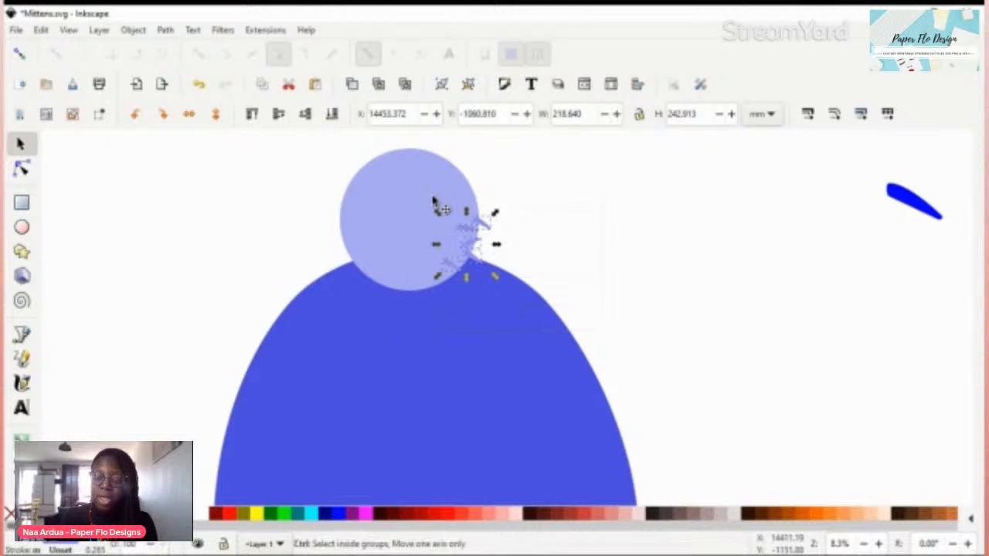
pyautogui.hotkey('ctrl', 'g')
pyautogui.click(595, 272)
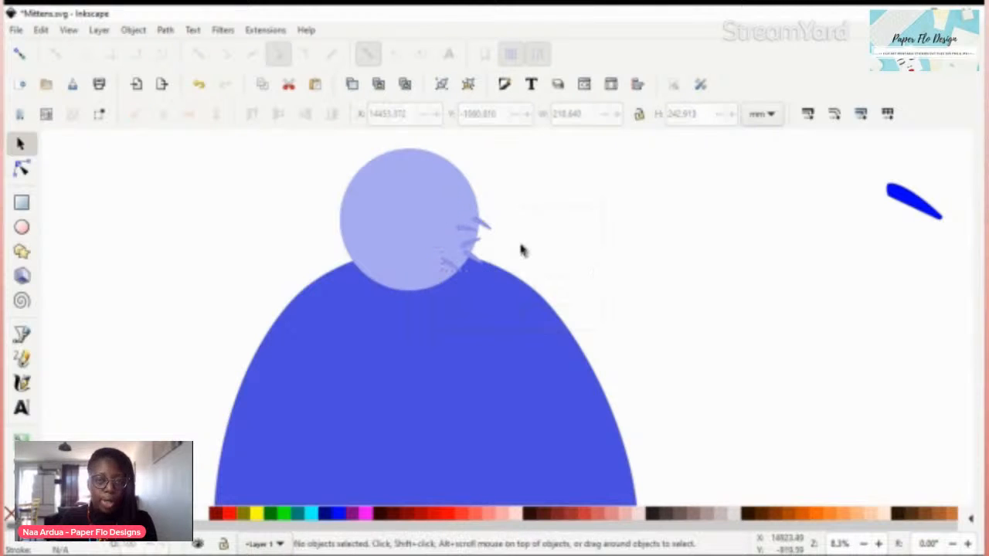
# - Duplicate the strand group, rotate the copy and place it along the pom-pom's upper right edge
pyautogui.click(474, 250)
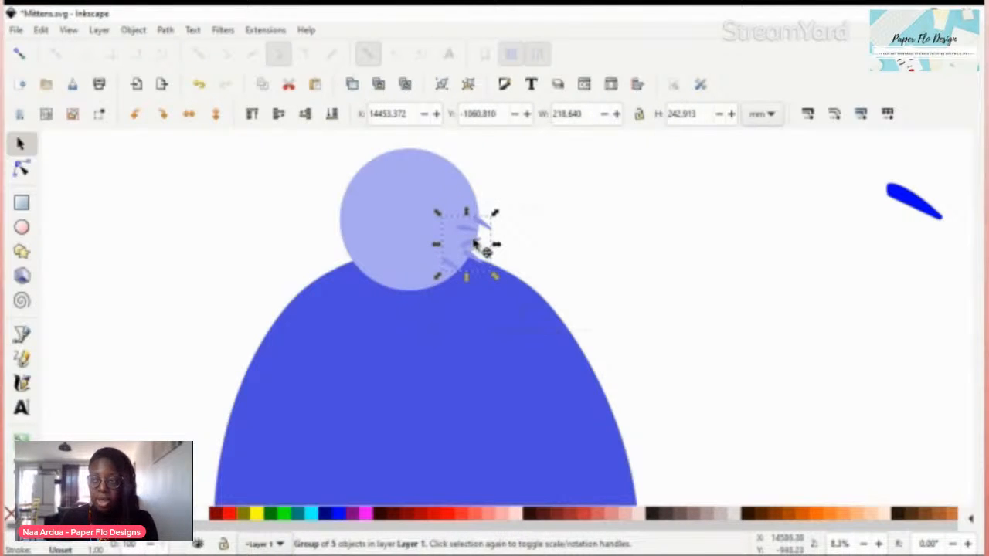
pyautogui.moveTo(482, 247)
pyautogui.mouseDown()
pyautogui.moveTo(468, 186)
pyautogui.moveTo(501, 224)
pyautogui.moveTo(499, 214)
pyautogui.moveTo(490, 194)
pyautogui.moveTo(467, 191)
pyautogui.moveTo(467, 180)
pyautogui.mouseUp()
pyautogui.click(487, 199)
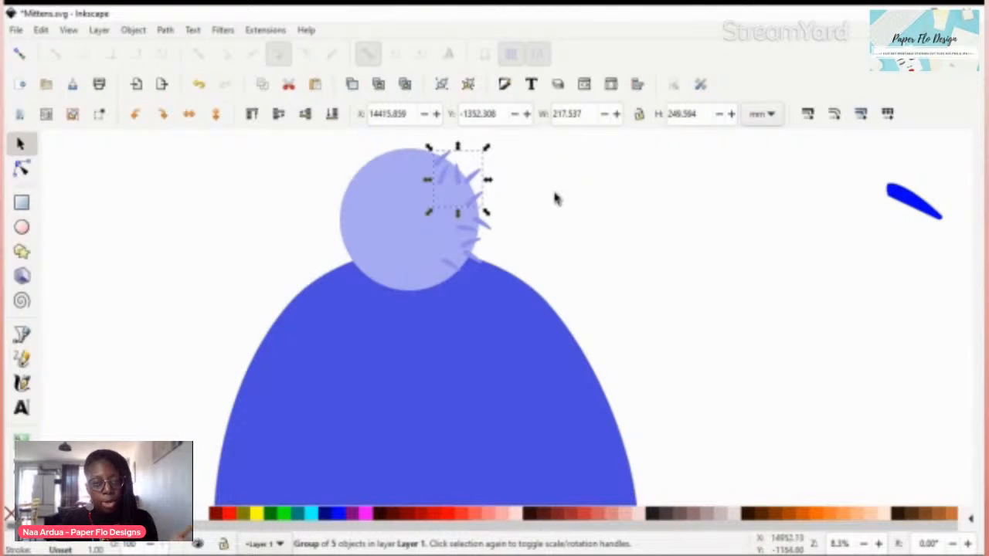